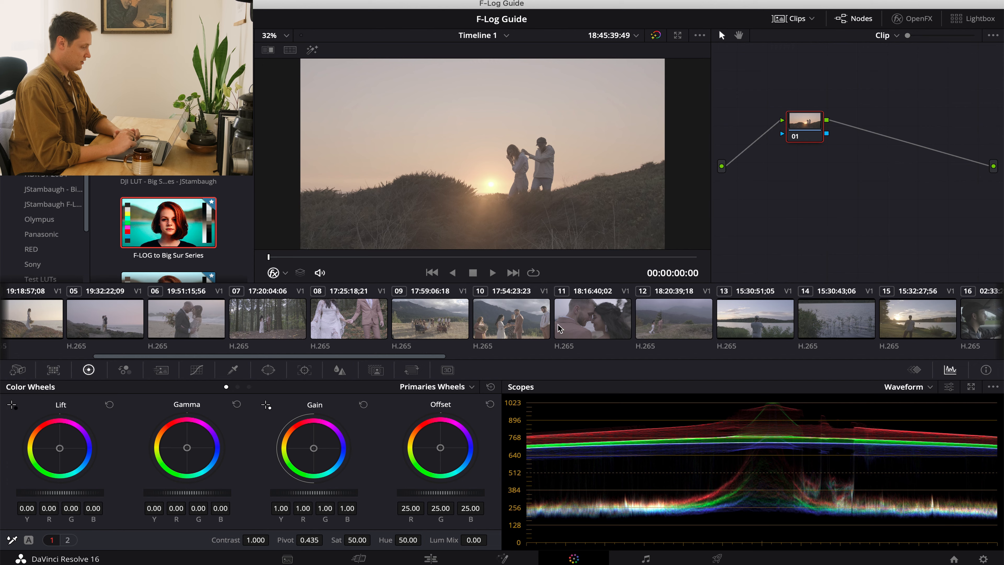
# Look through the timeline's clip thumbnails, then hide the thumbnail strip to enlarge the viewer.
pyautogui.hscroll(-5, 659, 328)
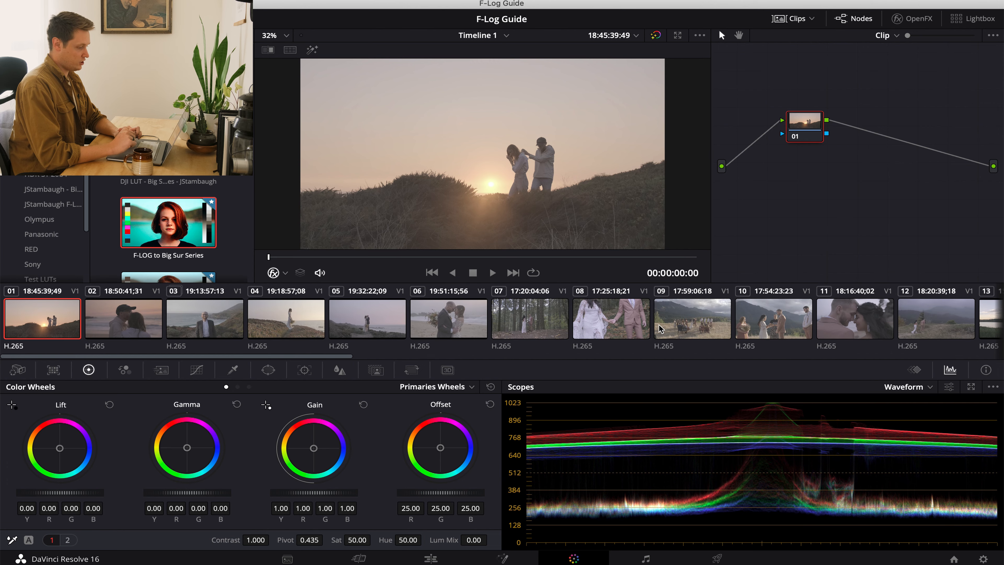
pyautogui.hscroll(5, 493, 329)
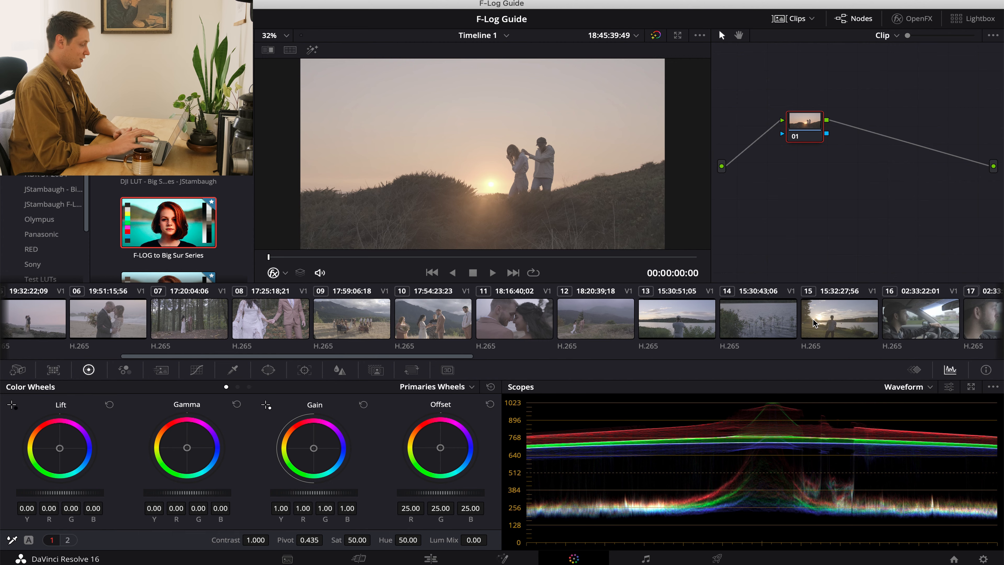
pyautogui.hscroll(-5, 553, 327)
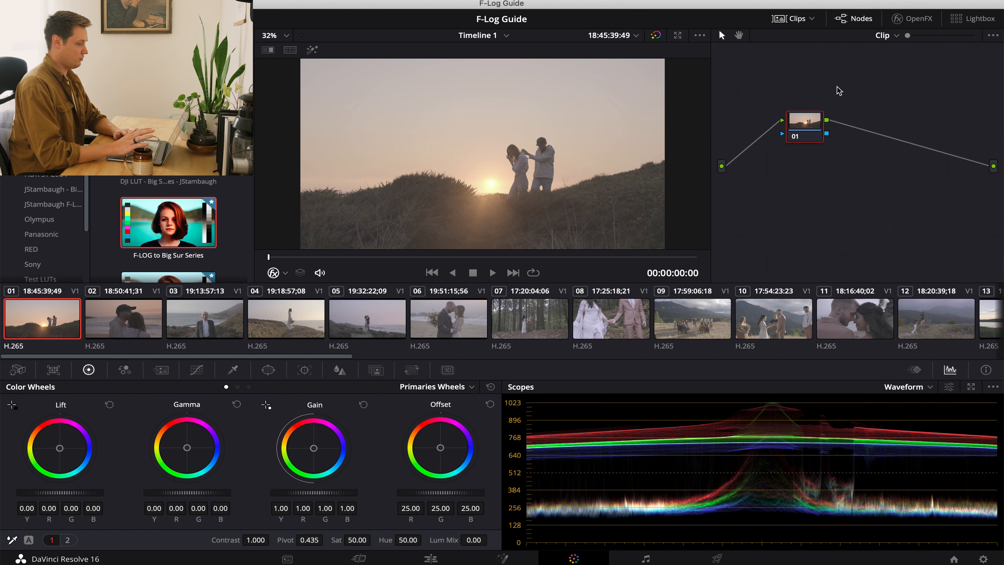
pyautogui.click(786, 18)
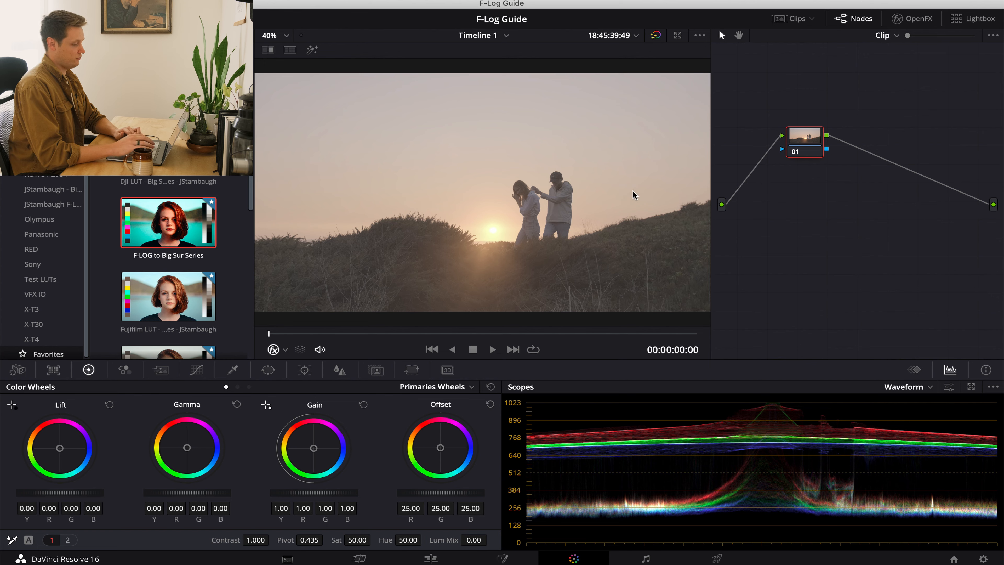
# Apply the favorite XT4_FLog_FGamut_to_ETERNA_BT.709_33grid_V.1.00 LUT to node 01 and compare the result with the ungraded image.
pyautogui.scroll(-2, 104, 292)
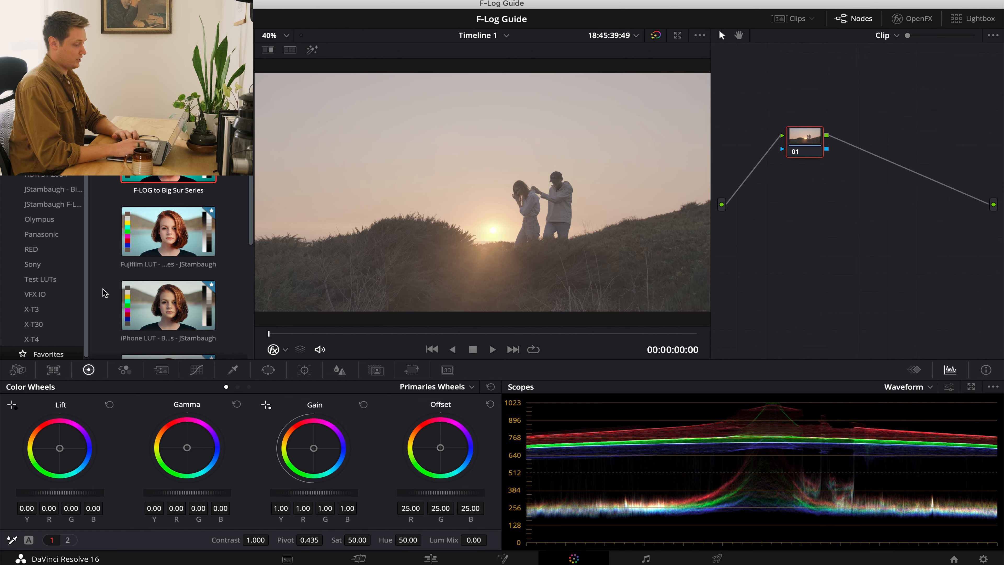
pyautogui.scroll(-5, 104, 292)
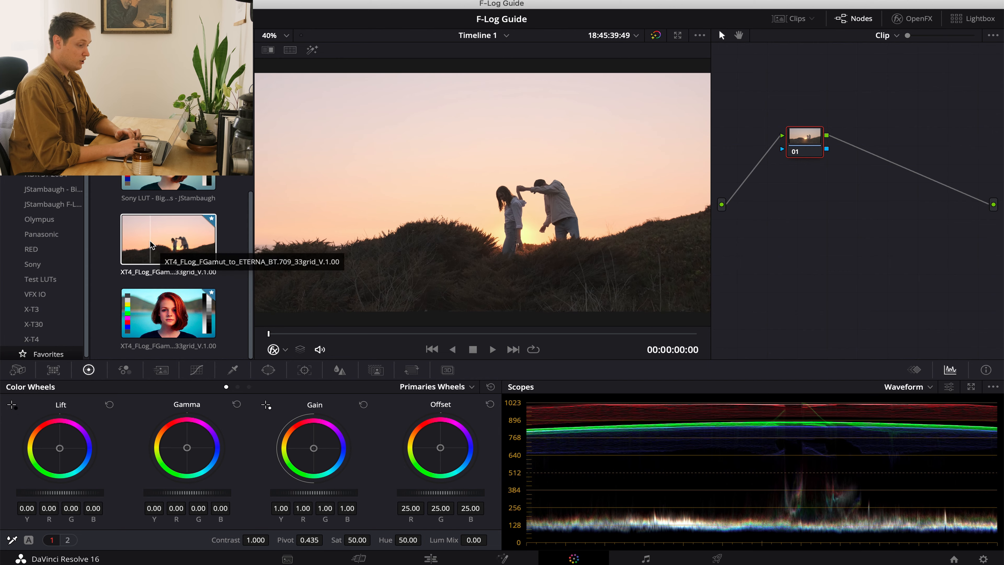
pyautogui.click(39, 339)
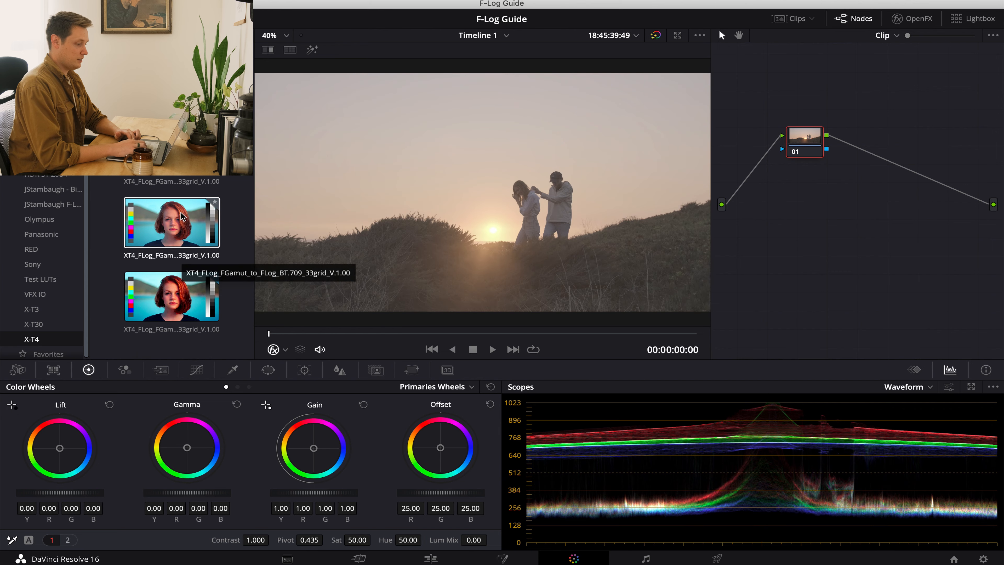
pyautogui.click(59, 354)
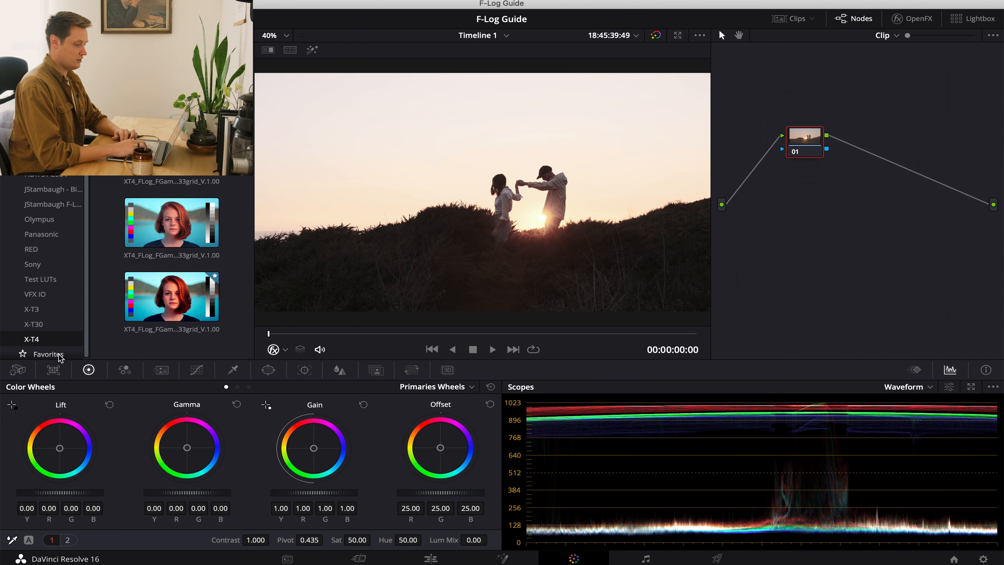
pyautogui.scroll(-5, 102, 310)
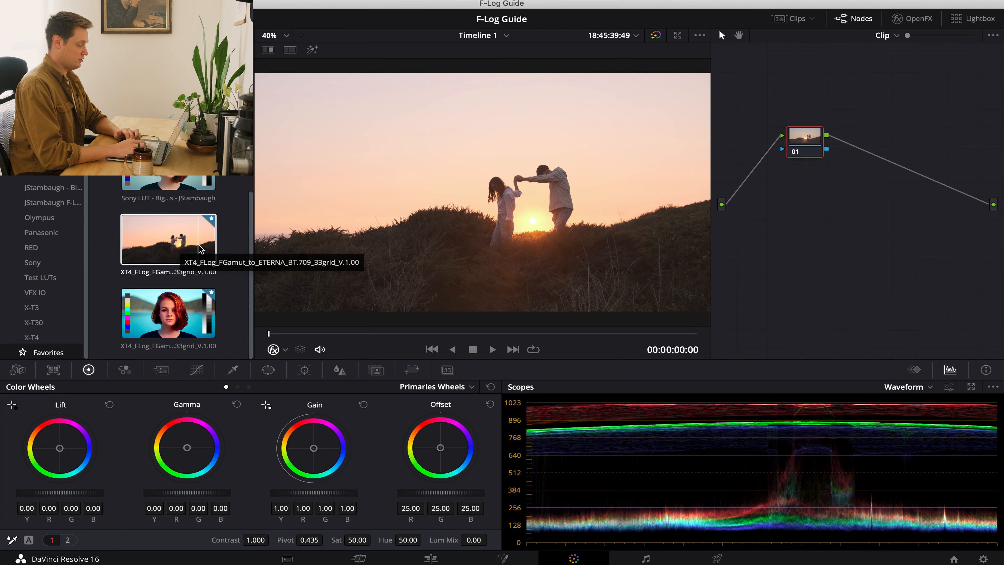
pyautogui.moveTo(808, 141); pyautogui.dragTo(809, 202)
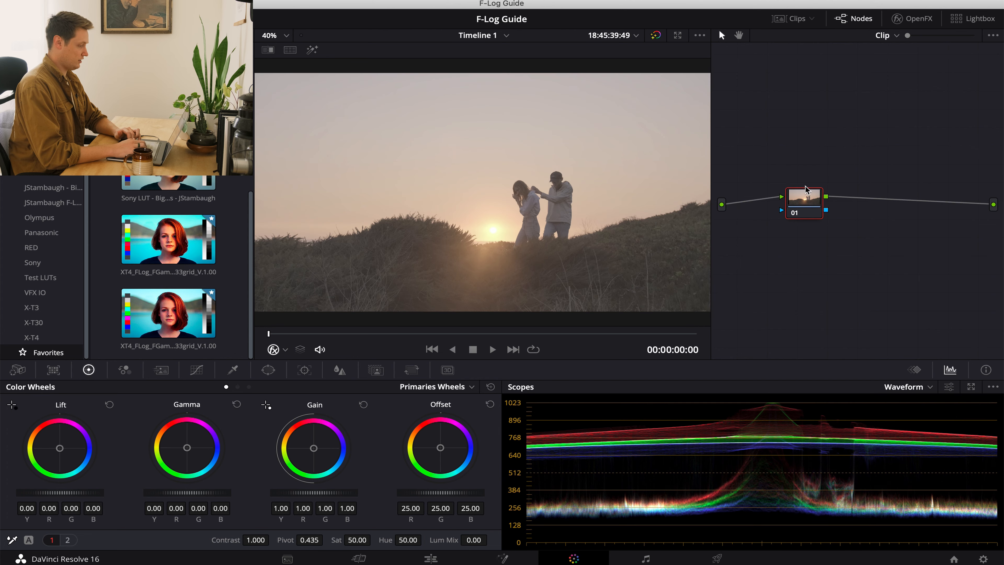
pyautogui.doubleClick(172, 228)
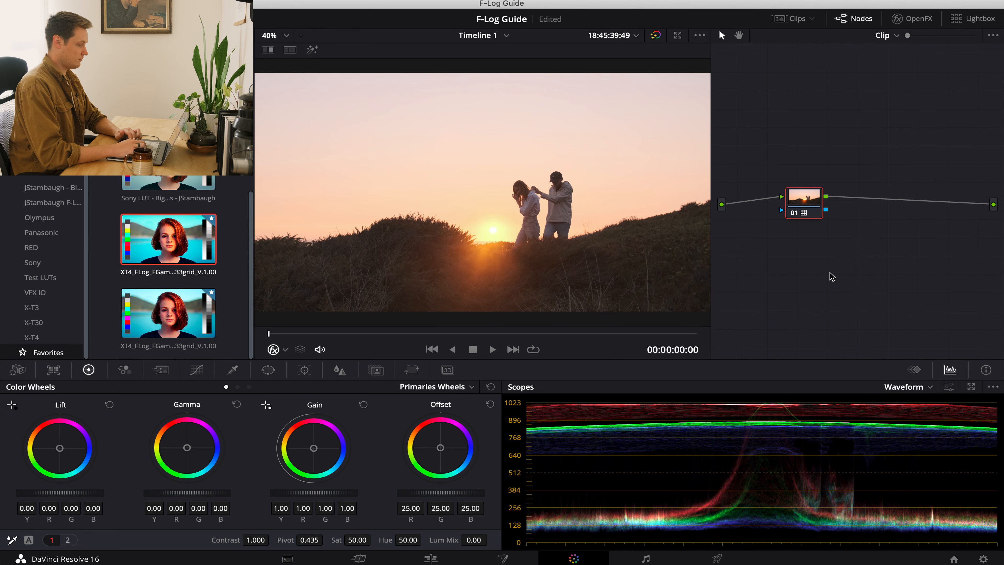
pyautogui.click(655, 35)
pyautogui.click(655, 35)
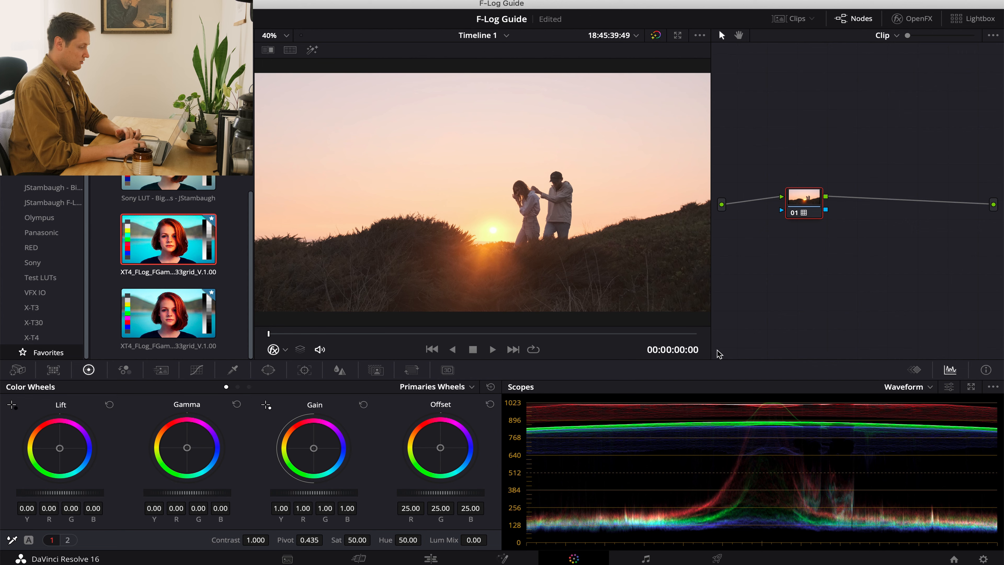
# Using the log color wheels on node 01, lower the highlights to -0.45 and the shadows to -0.15.
pyautogui.click(248, 386)
pyautogui.moveTo(341, 493); pyautogui.dragTo(140, 522)
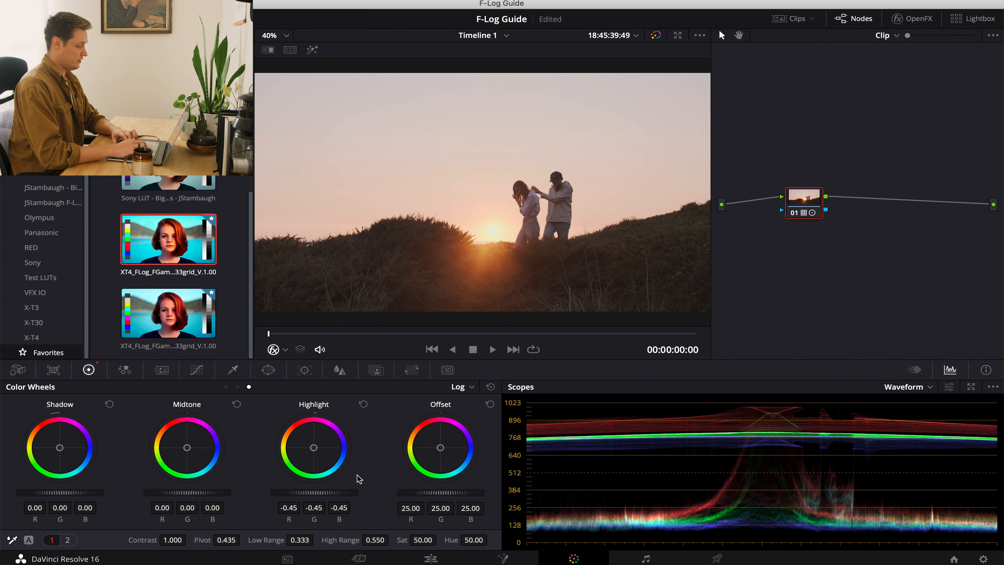
pyautogui.moveTo(79, 494); pyautogui.dragTo(25, 499)
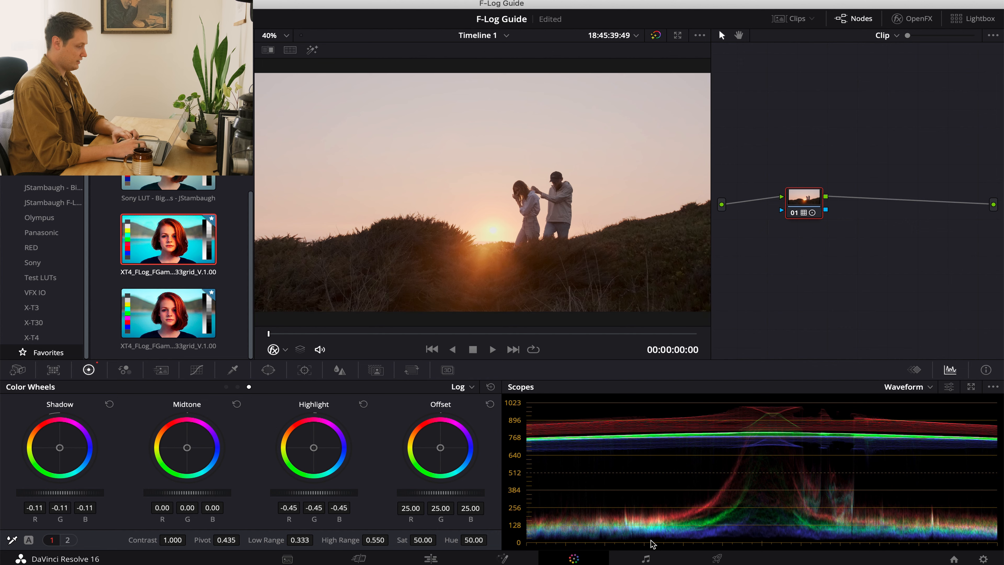
pyautogui.moveTo(68, 493)
pyautogui.mouseDown()
pyautogui.moveTo(22, 500)
pyautogui.moveTo(65, 497)
pyautogui.mouseUp()
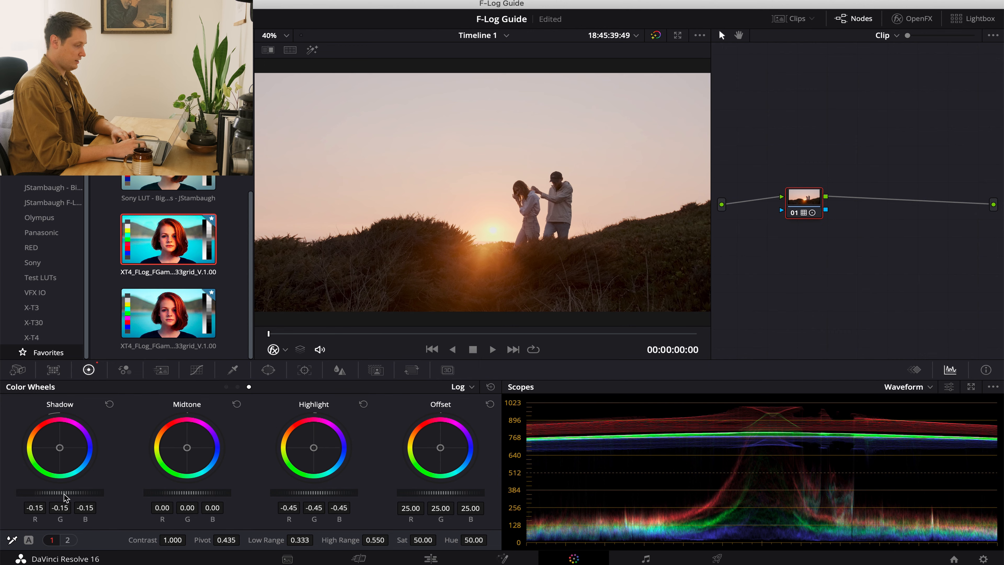
# Add a serial node after node 01 and show its primaries wheels.
pyautogui.moveTo(813, 208); pyautogui.dragTo(796, 213)
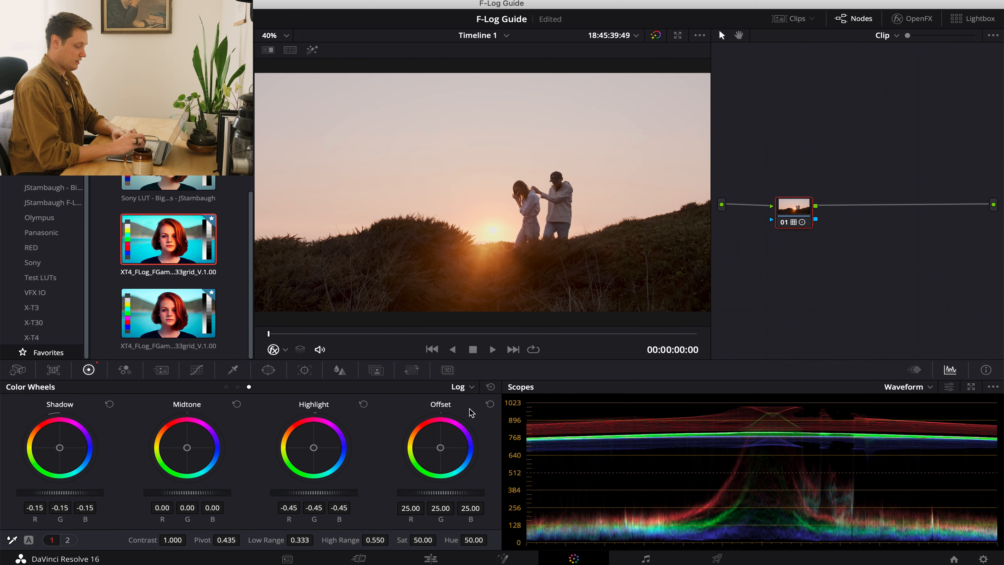
pyautogui.hotkey('alt', 's')
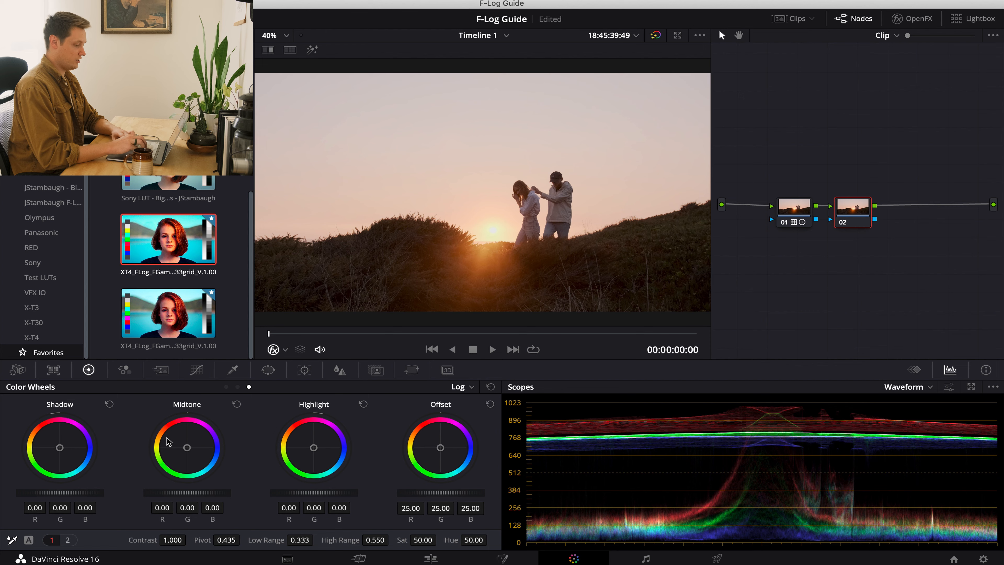
pyautogui.click(226, 387)
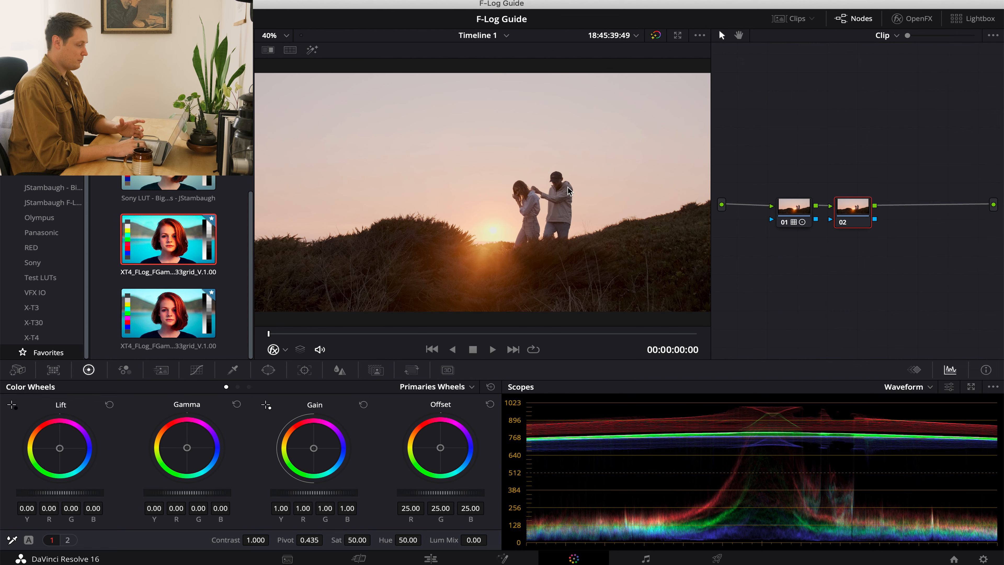
# Warm the gamma on node 02 to red 0.02 and blue -0.01, comparing the grade with the ungraded image.
pyautogui.click(655, 36)
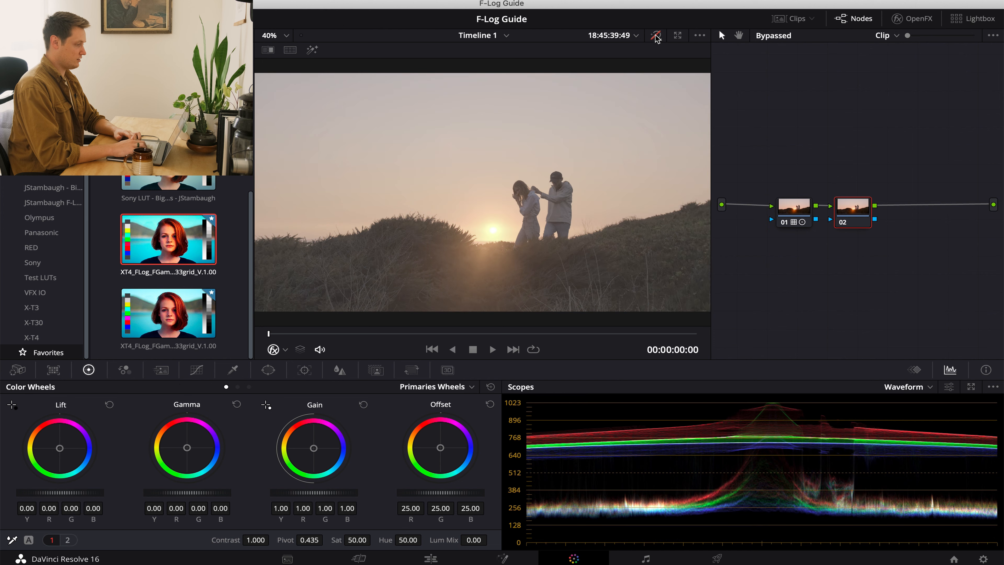
pyautogui.click(655, 35)
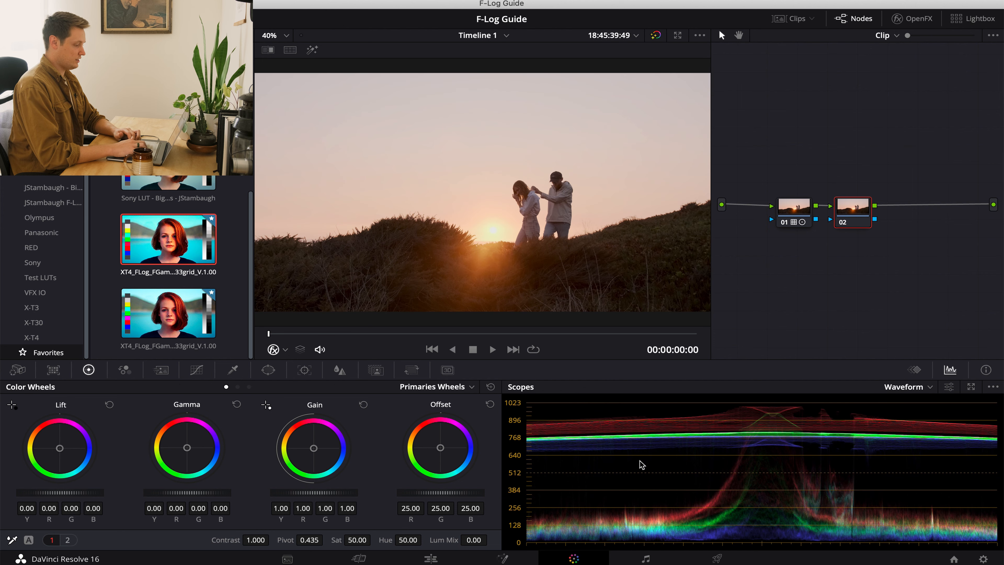
pyautogui.moveTo(187, 448); pyautogui.dragTo(179, 435)
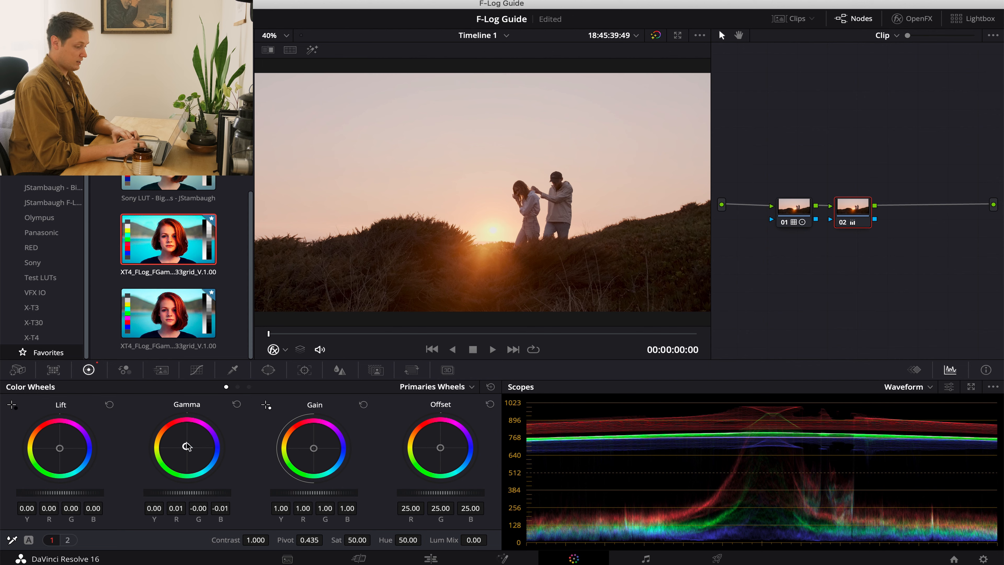
pyautogui.moveTo(186, 446); pyautogui.dragTo(185, 446)
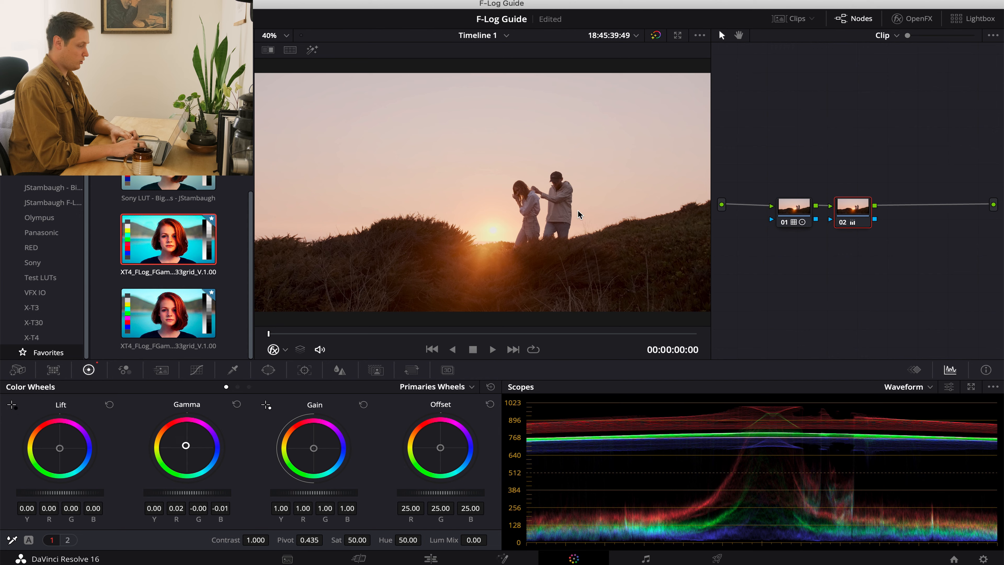
pyautogui.click(656, 36)
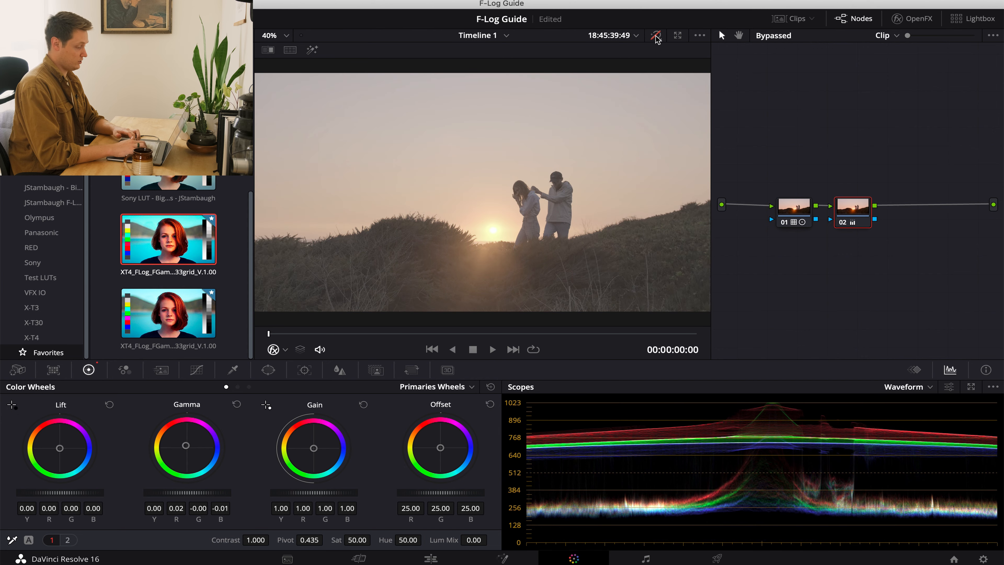
pyautogui.click(656, 36)
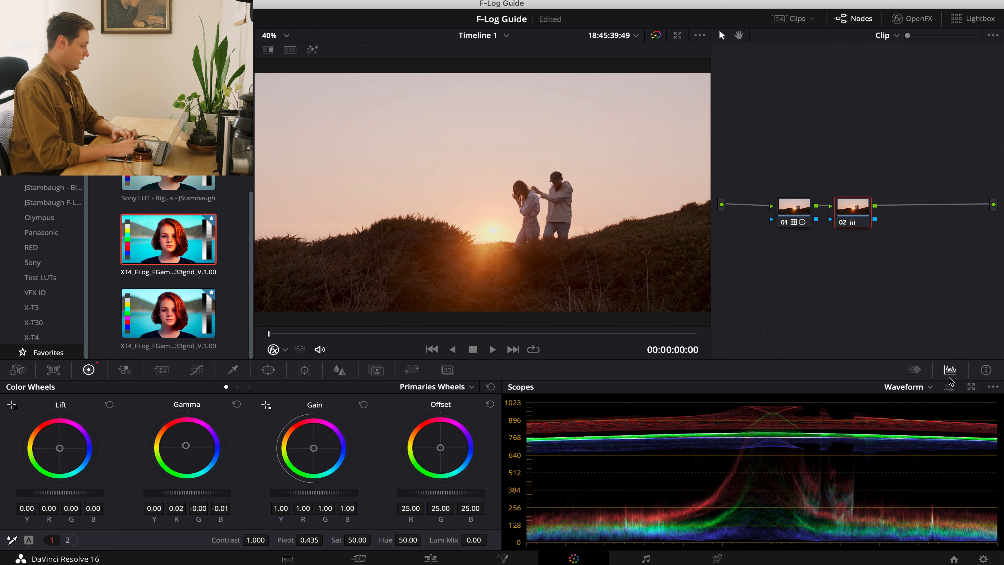
# Examine how the scopes are shown, keeping the Waveform type, and review its options and RGB display settings.
pyautogui.click(950, 370)
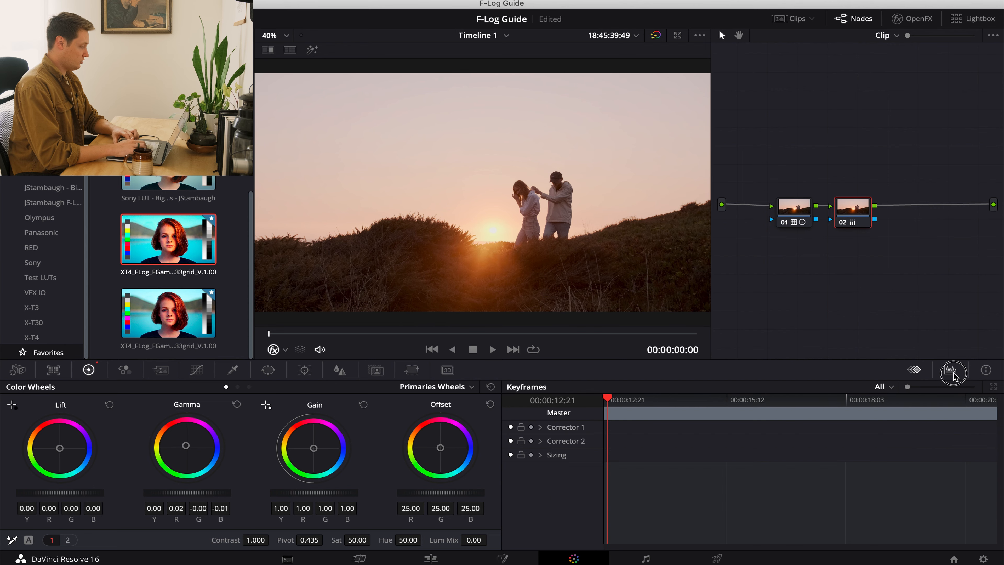
pyautogui.click(952, 372)
pyautogui.click(930, 389)
pyautogui.click(921, 421)
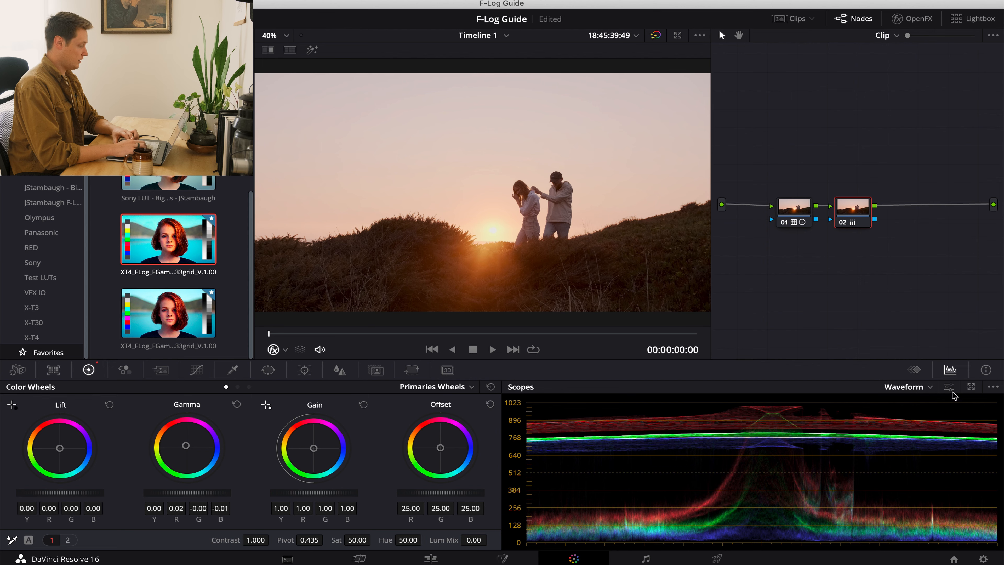
pyautogui.click(994, 387)
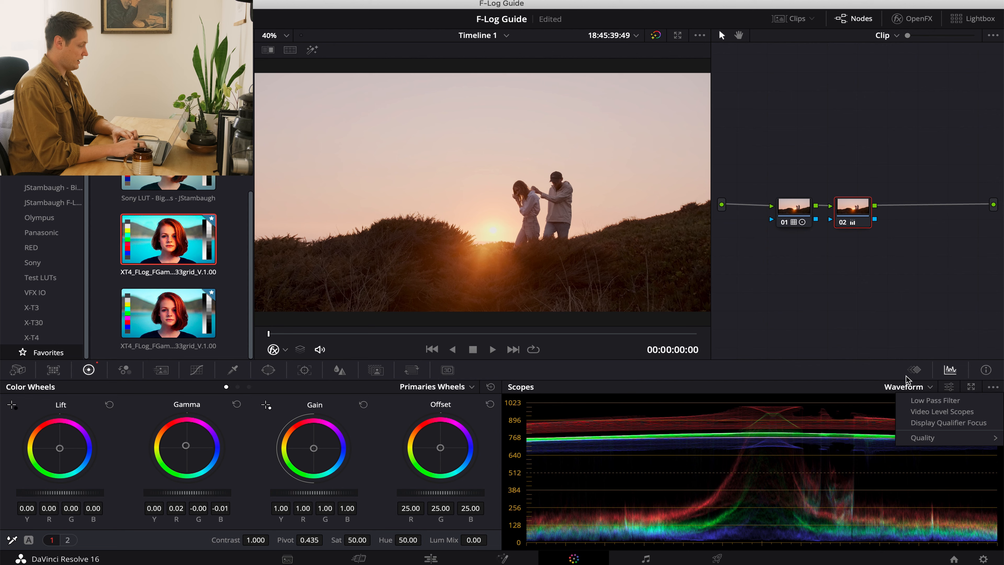
pyautogui.click(867, 366)
pyautogui.click(949, 387)
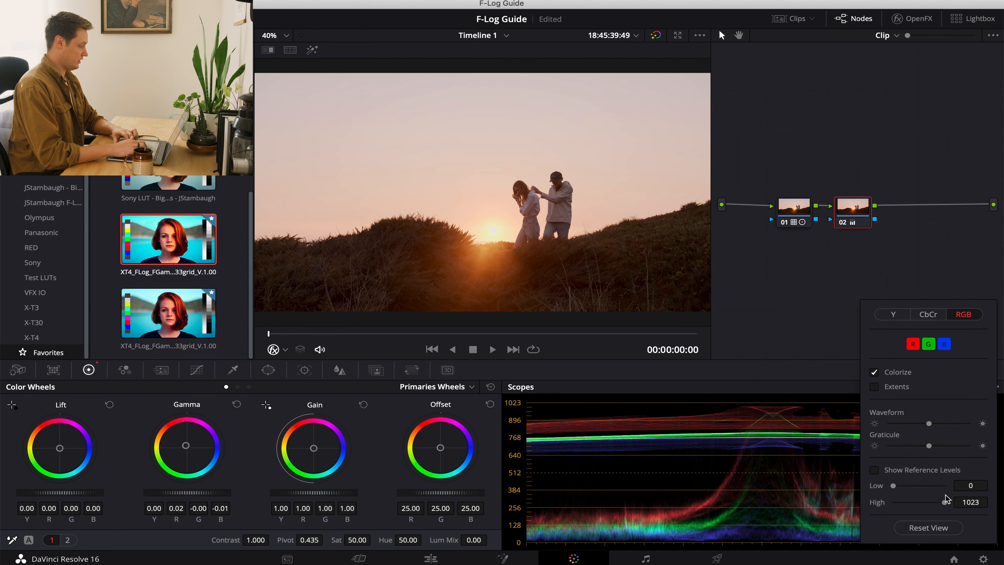
pyautogui.click(818, 388)
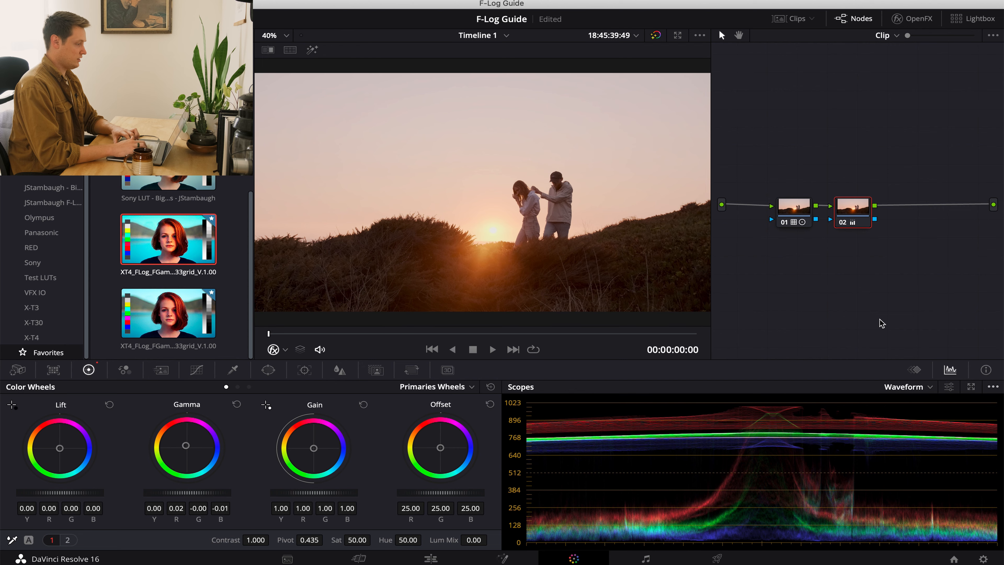
# Go to the second clip, the couple by the sea, and apply the grade from the previous clip.
pyautogui.press('Down')
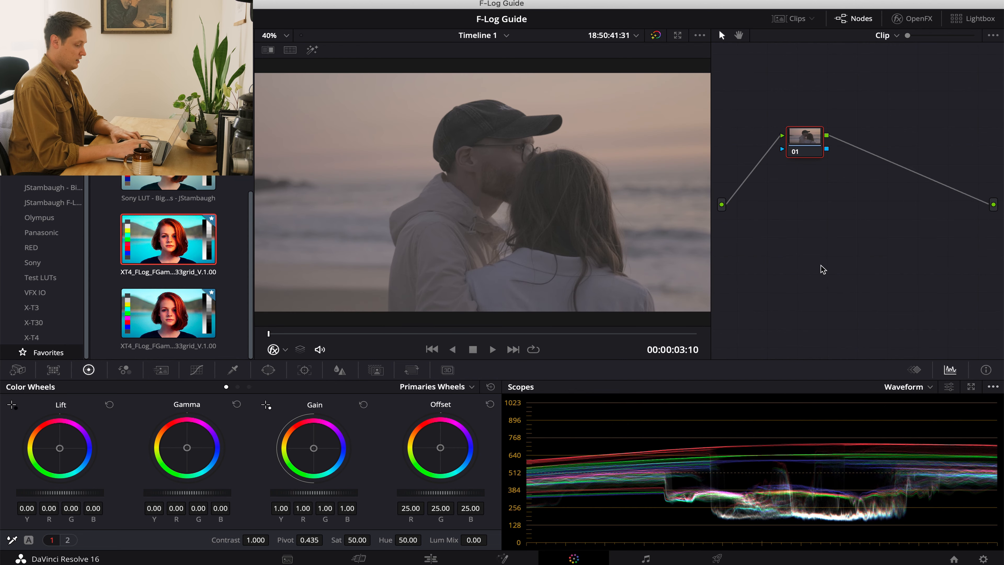
pyautogui.press('Up')
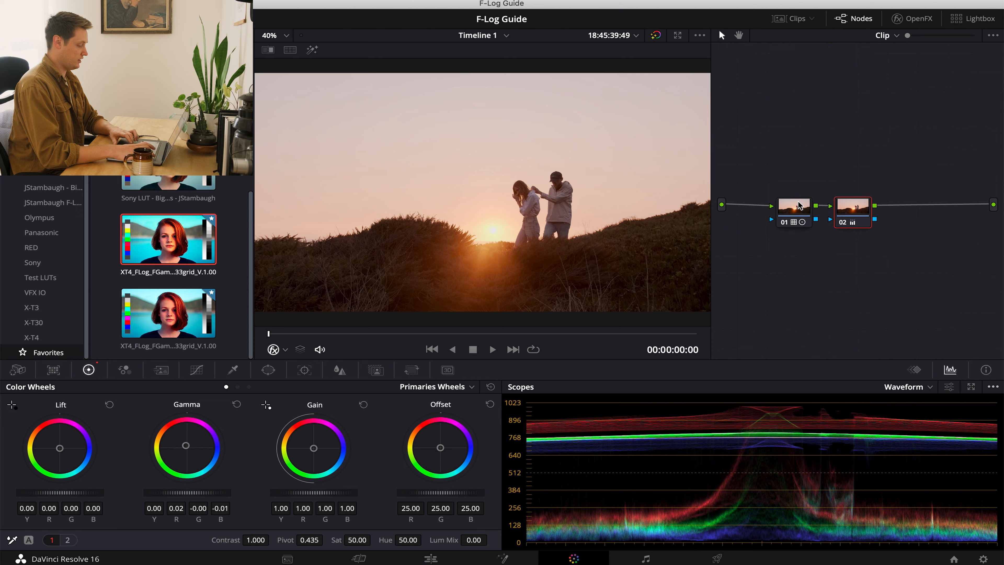
pyautogui.press('Down')
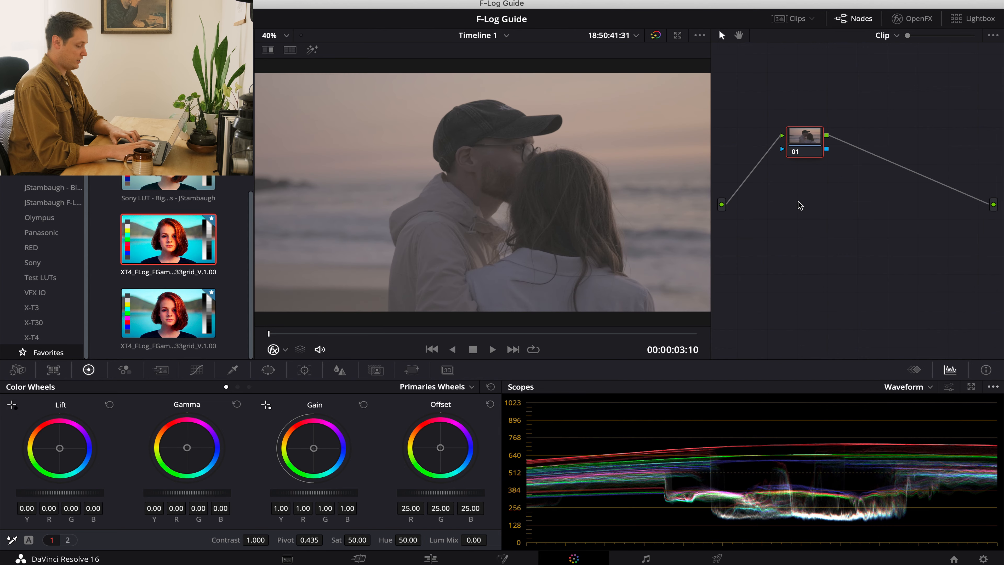
pyautogui.press('=')
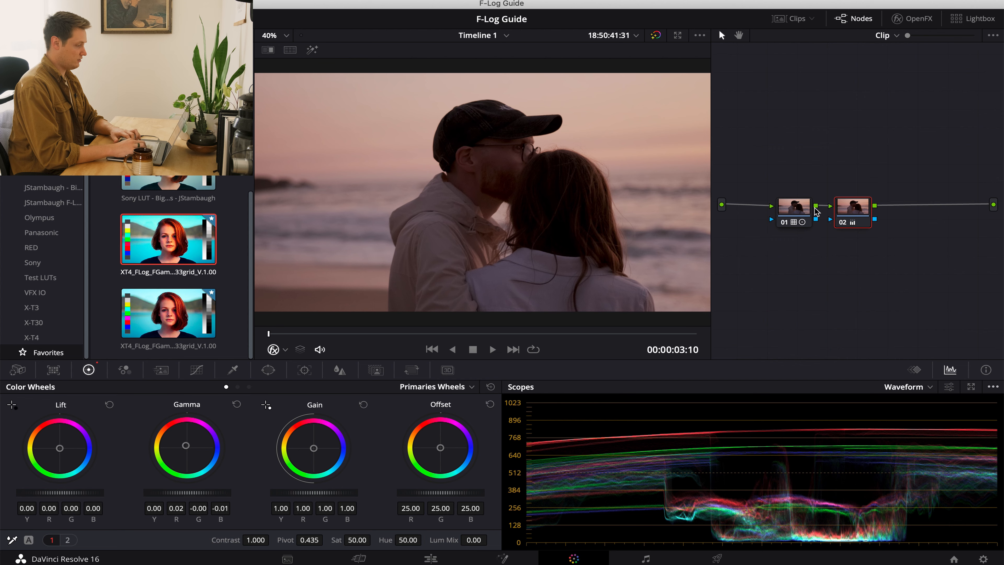
# Reset the log shadows on node 01 and lower them to -0.08.
pyautogui.click(793, 223)
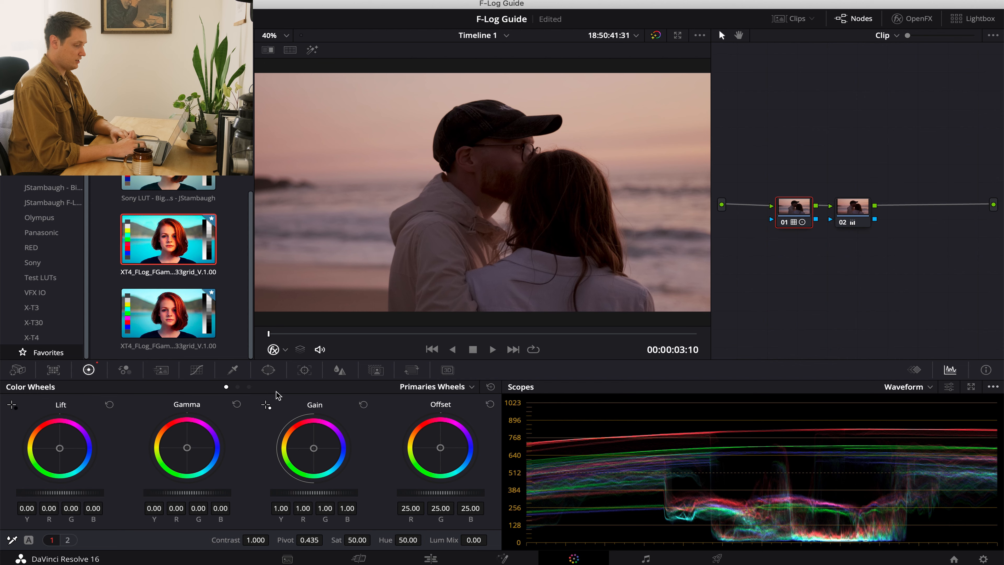
pyautogui.click(249, 386)
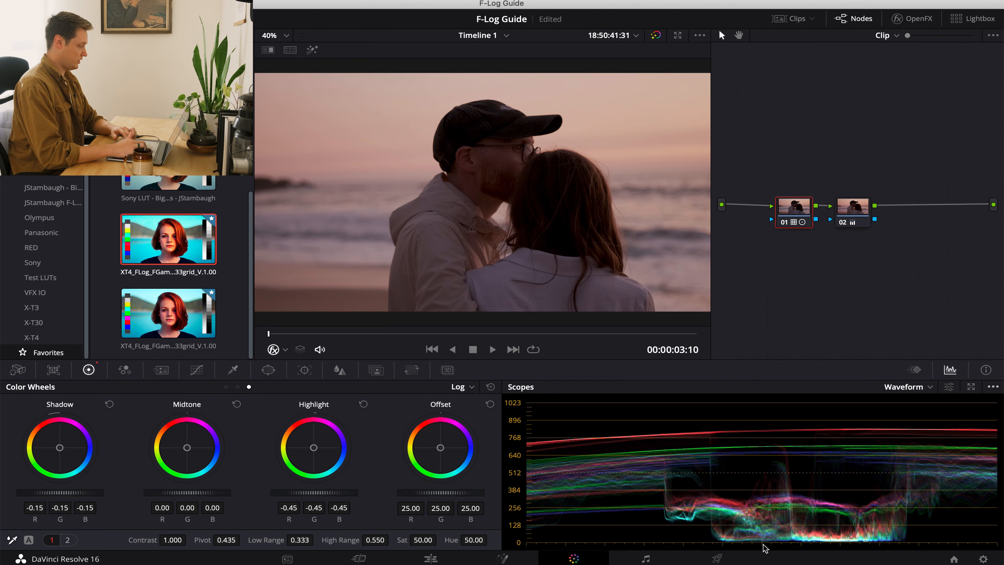
pyautogui.click(110, 404)
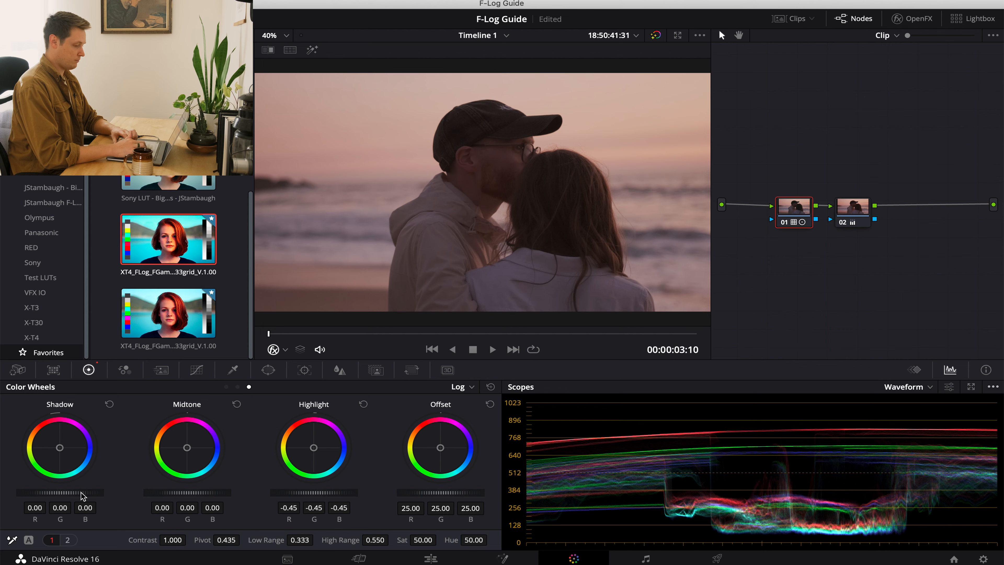
pyautogui.moveTo(81, 497); pyautogui.dragTo(33, 500)
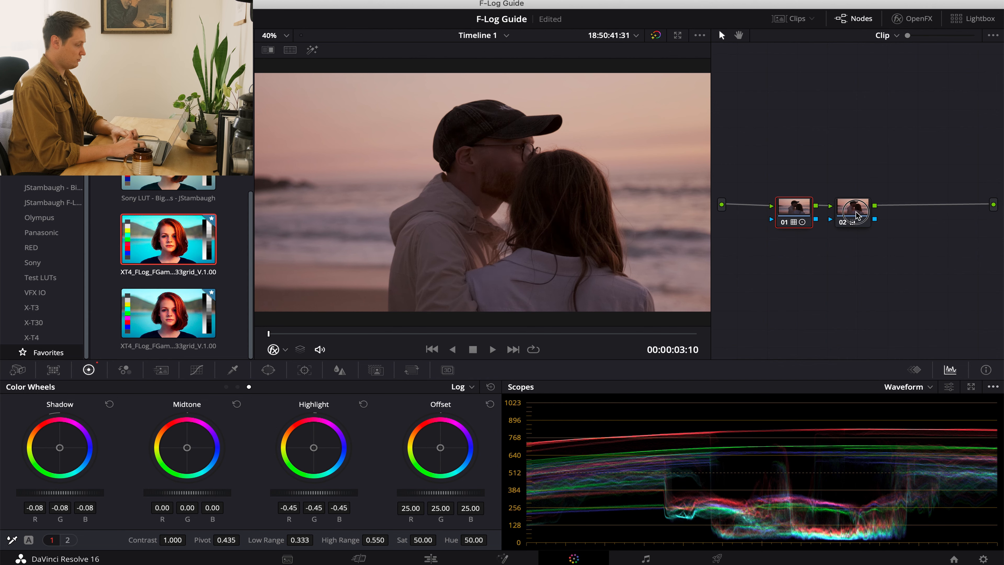
# Move node 02 slightly away from node 01, raise its primaries gain to 1.12 and fine-tune its gamma colour balance.
pyautogui.click(846, 223)
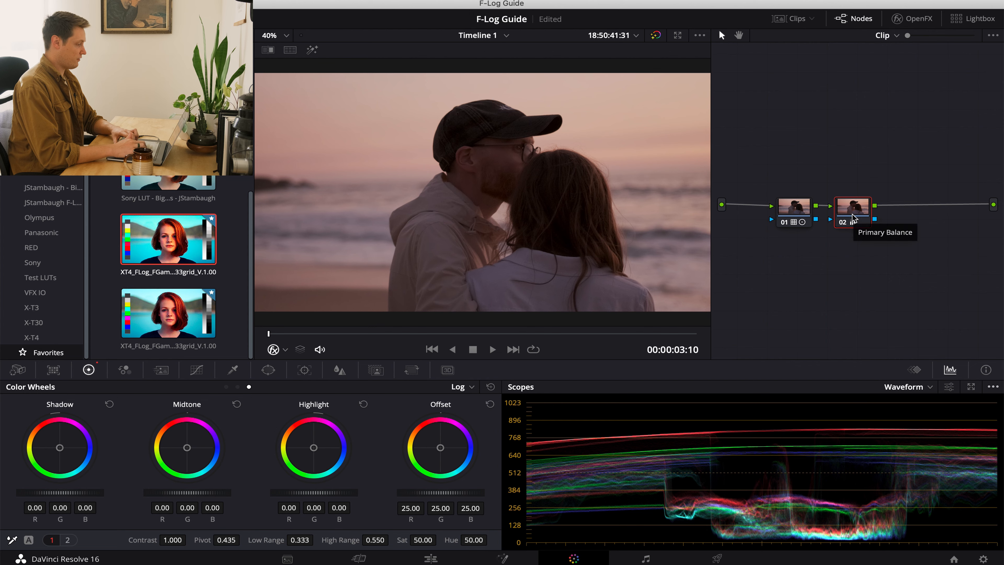
pyautogui.click(793, 211)
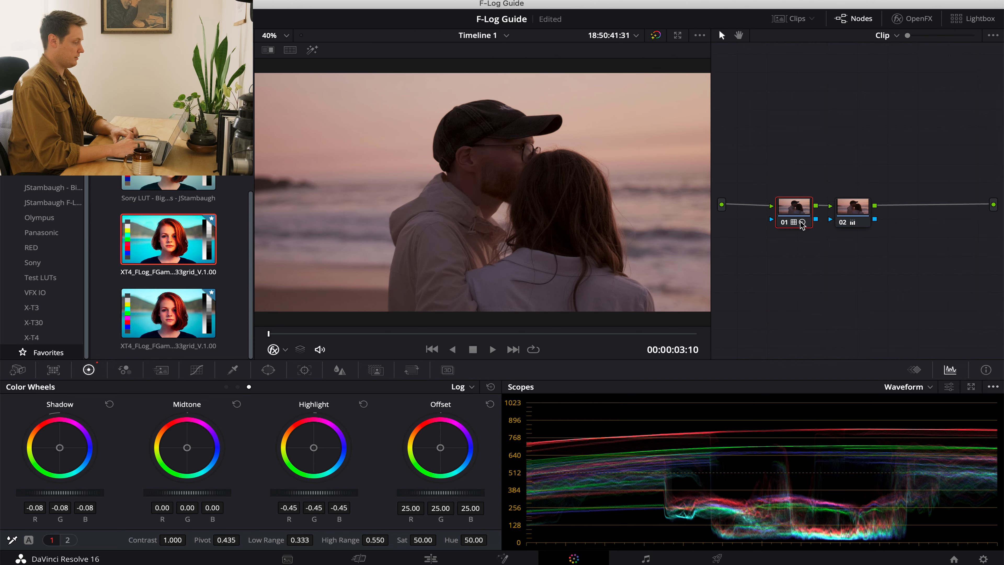
pyautogui.click(844, 211)
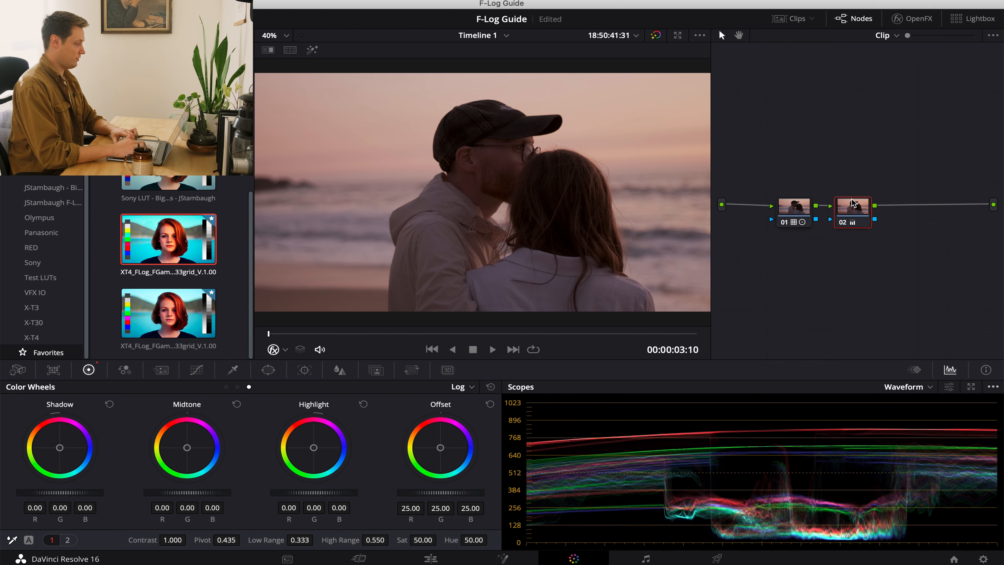
pyautogui.moveTo(851, 202); pyautogui.dragTo(872, 203)
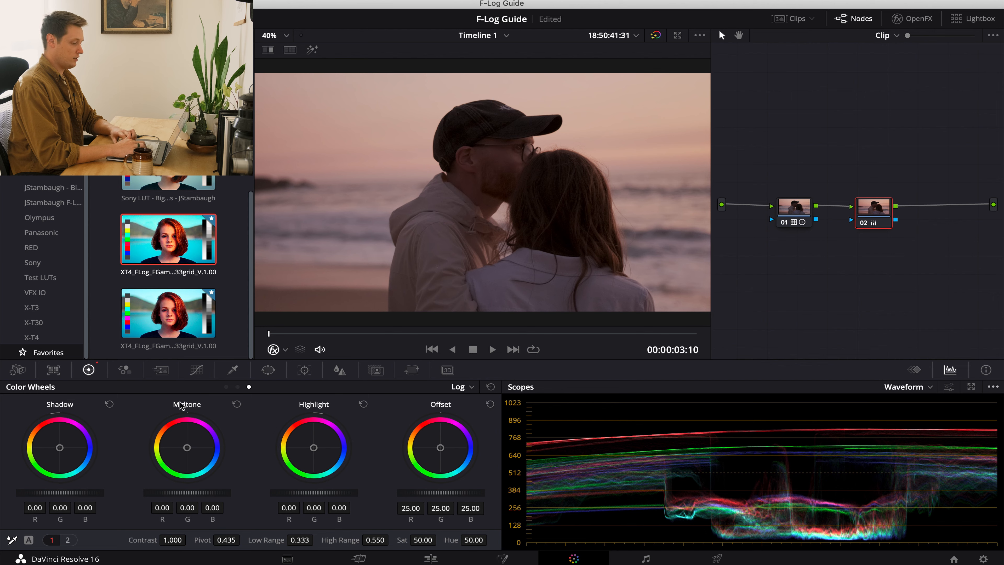
pyautogui.click(227, 386)
pyautogui.moveTo(292, 496); pyautogui.dragTo(363, 493)
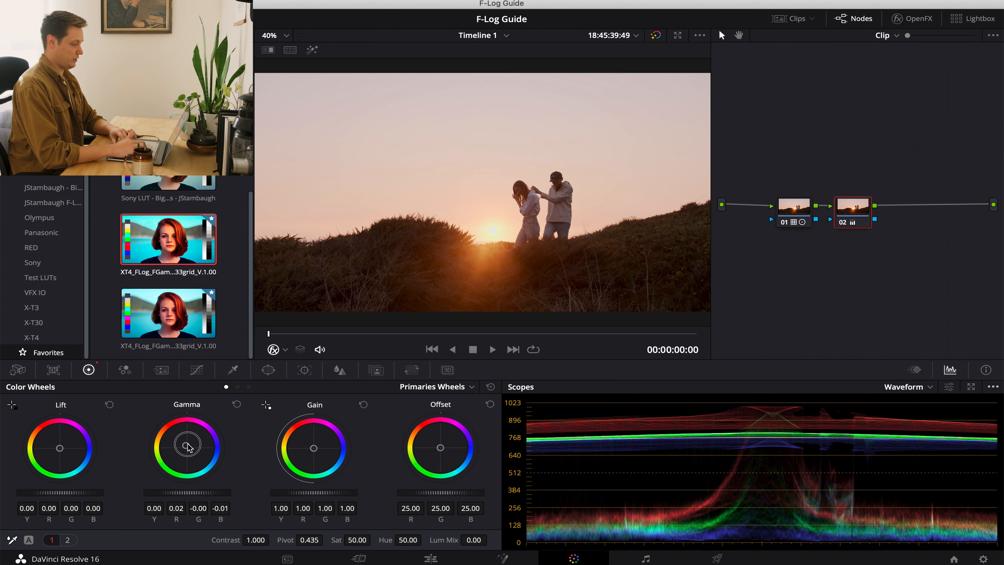
pyautogui.moveTo(188, 447)
pyautogui.mouseDown()
pyautogui.moveTo(194, 433)
pyautogui.moveTo(188, 448)
pyautogui.mouseUp()
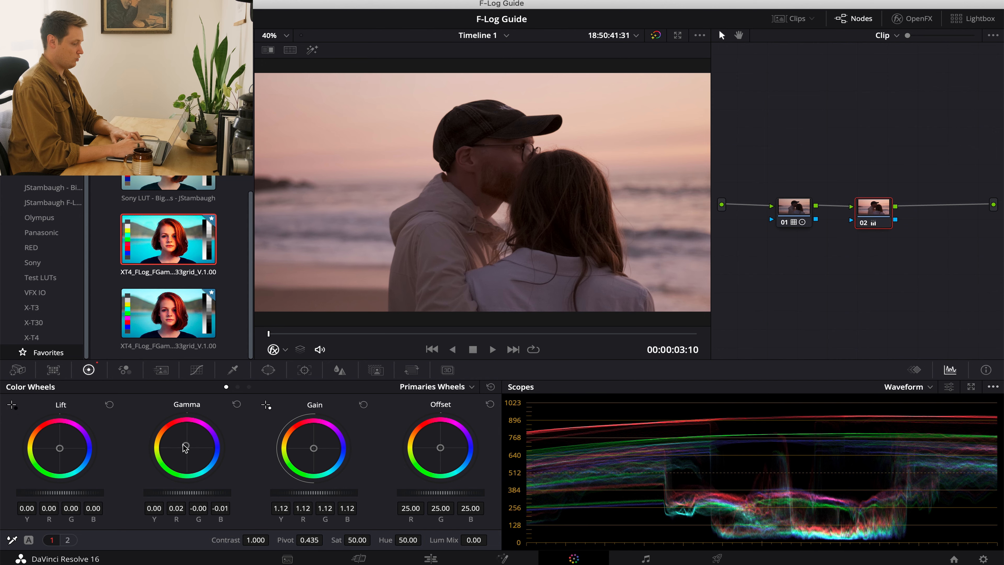
pyautogui.moveTo(185, 449); pyautogui.dragTo(187, 449)
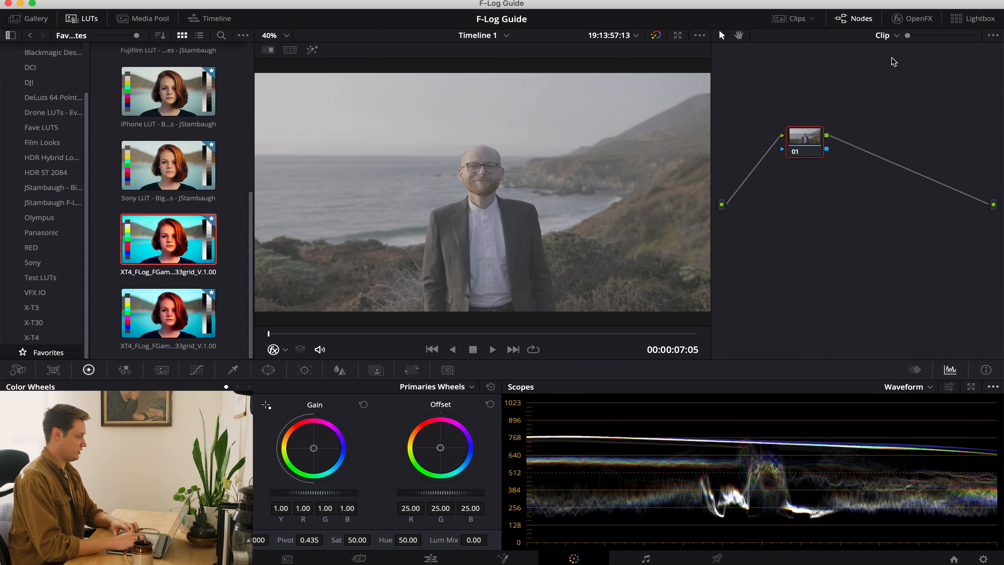
# Add a Color Space Transform to node 01 of the coastal groom clip, with input color space Rec.2020 and input gamma FujiFilm F-Log.
pyautogui.click(913, 18)
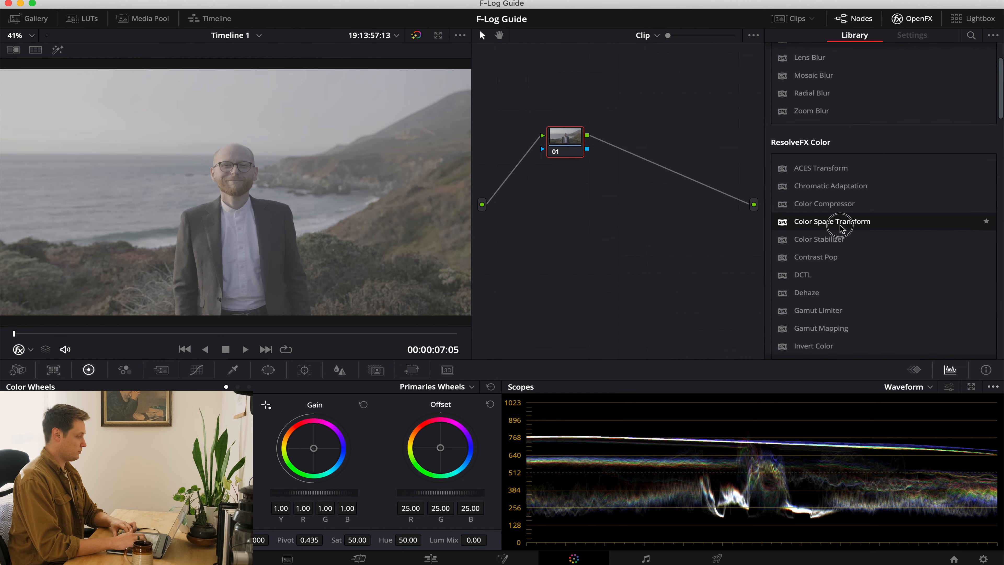
pyautogui.moveTo(841, 226); pyautogui.dragTo(570, 195)
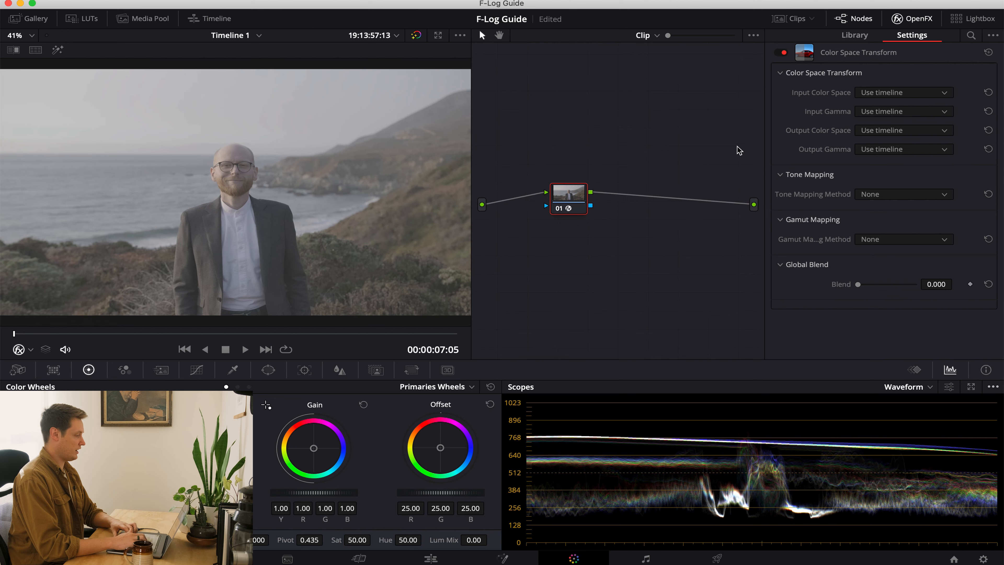
pyautogui.click(888, 93)
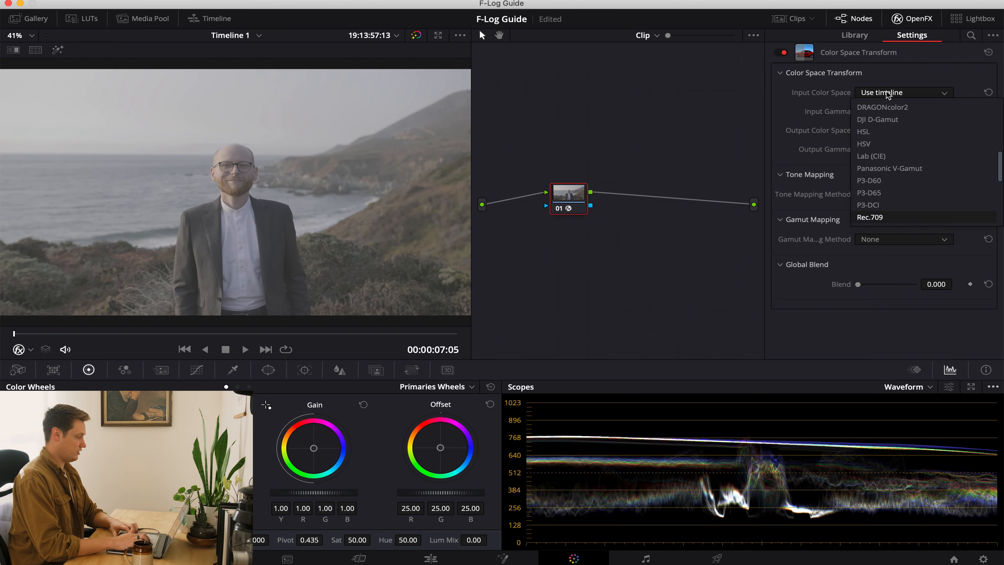
pyautogui.press('Down')
pyautogui.press('Return')
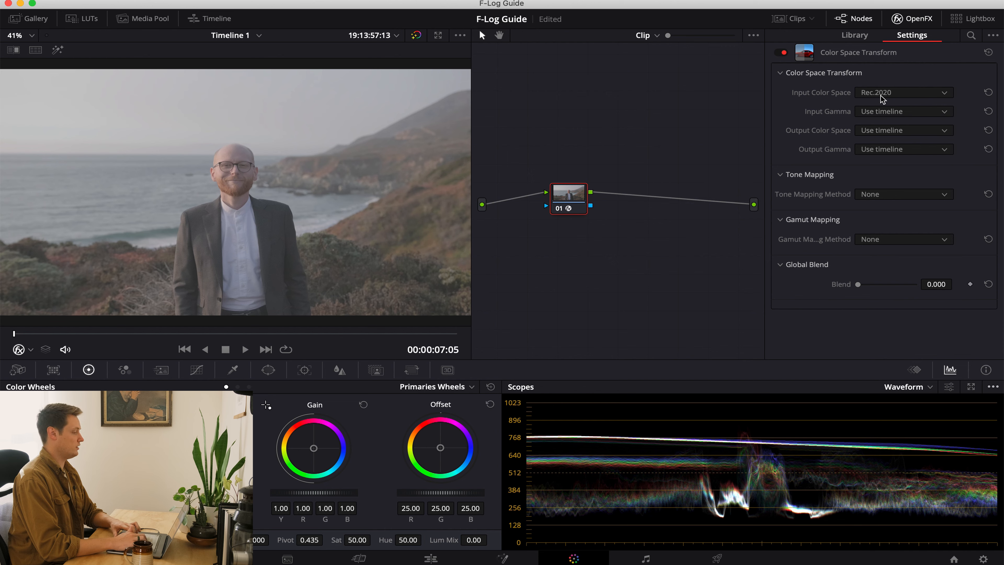
pyautogui.click(876, 114)
pyautogui.press('f')
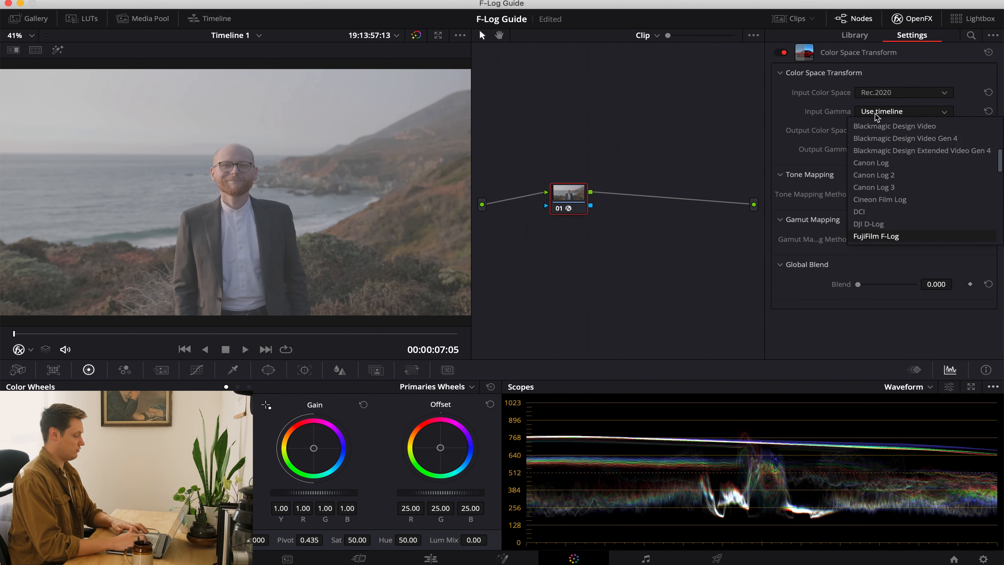
pyautogui.press('Return')
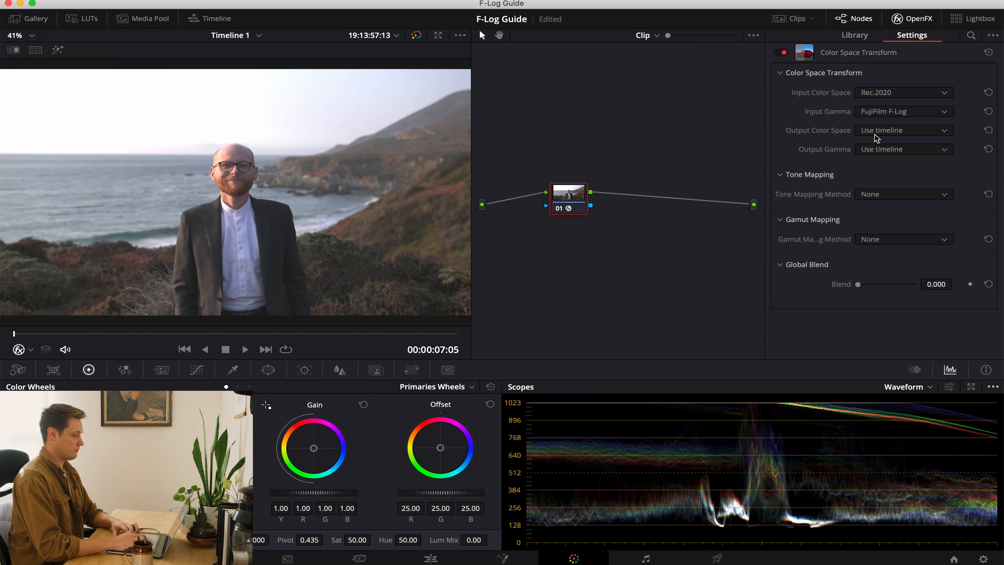
# Set both the output color space and the output gamma of the Color Space Transform to Rec.709.
pyautogui.click(875, 133)
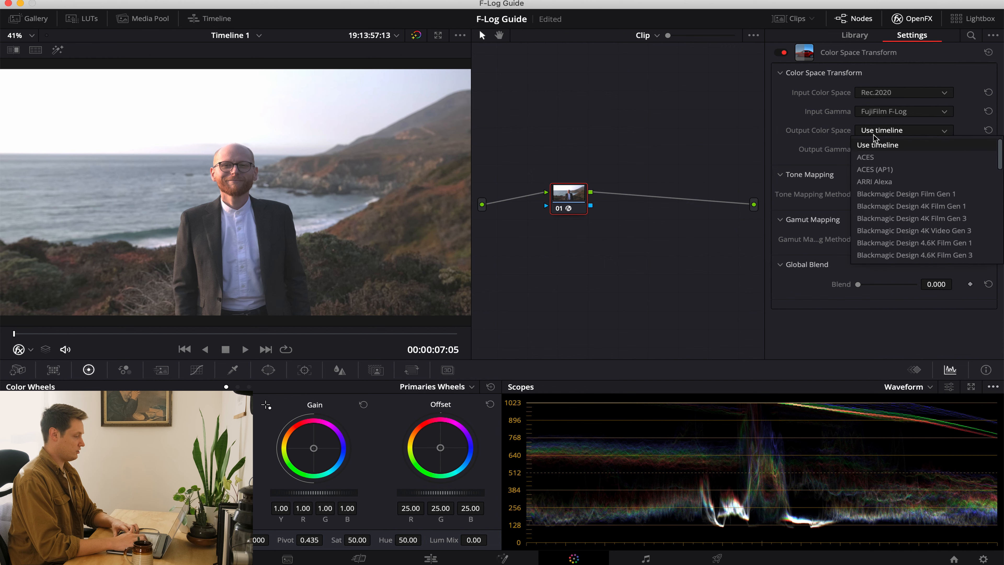
pyautogui.press('r')
pyautogui.press('Return')
pyautogui.click(878, 150)
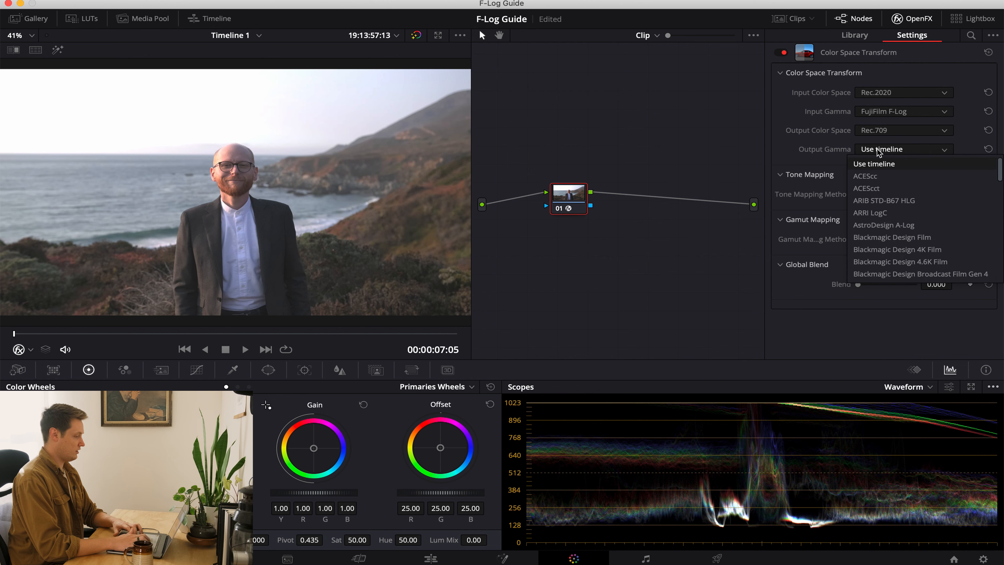
pyautogui.press('r')
pyautogui.press('Return')
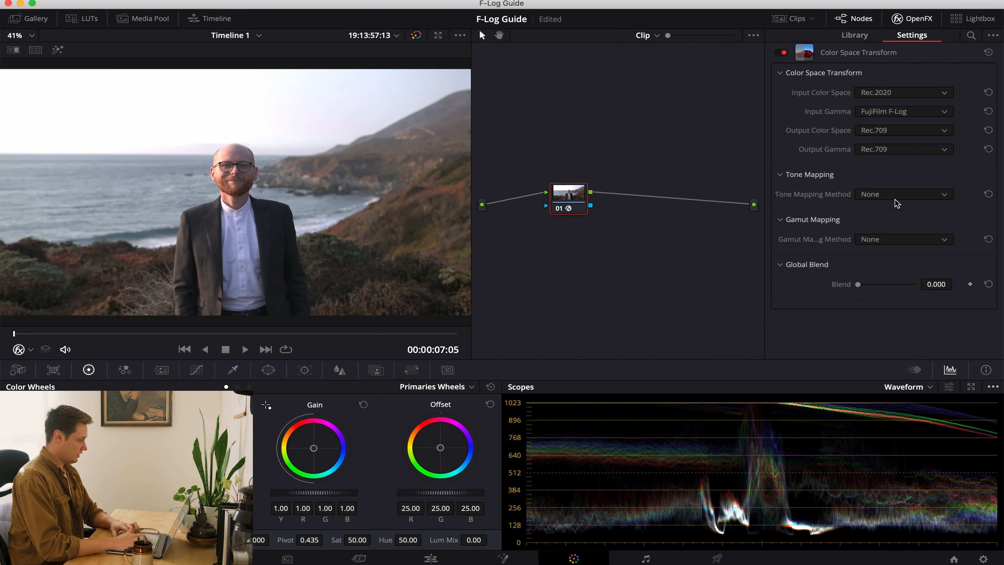
# Set the tone mapping method to Luminance Mapping, comparing the image with the None setting.
pyautogui.click(889, 197)
pyautogui.click(890, 236)
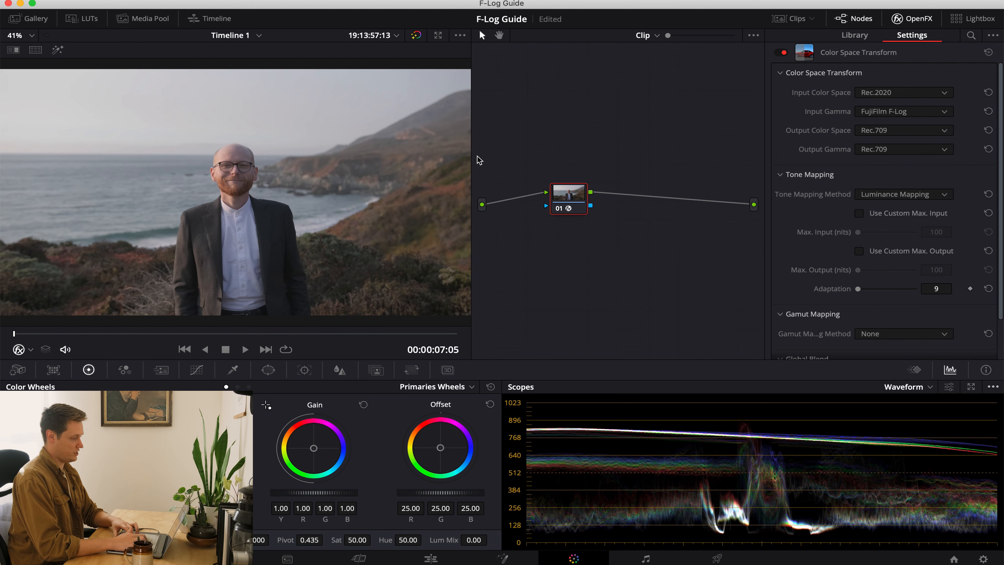
pyautogui.moveTo(470, 156); pyautogui.dragTo(517, 158)
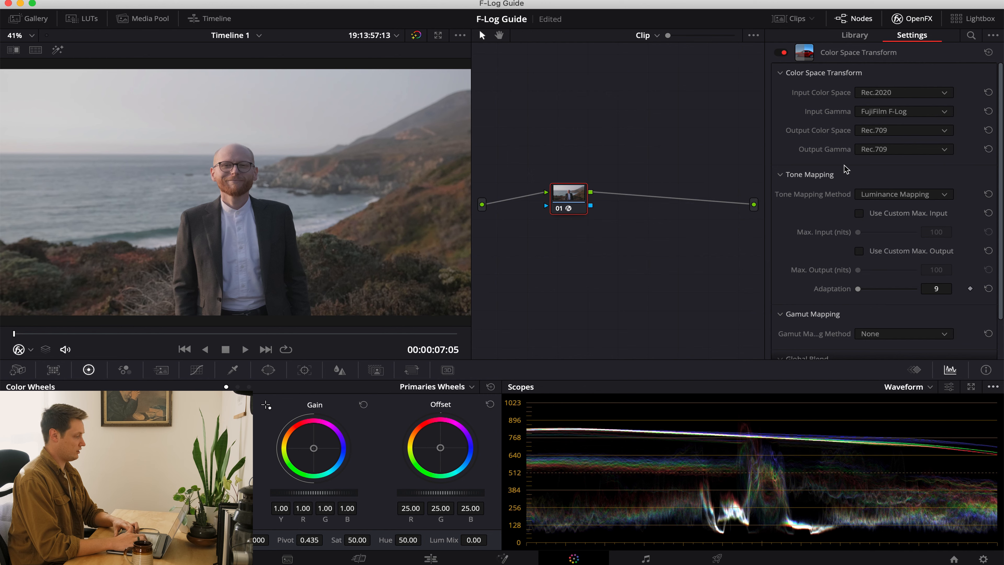
pyautogui.click(894, 200)
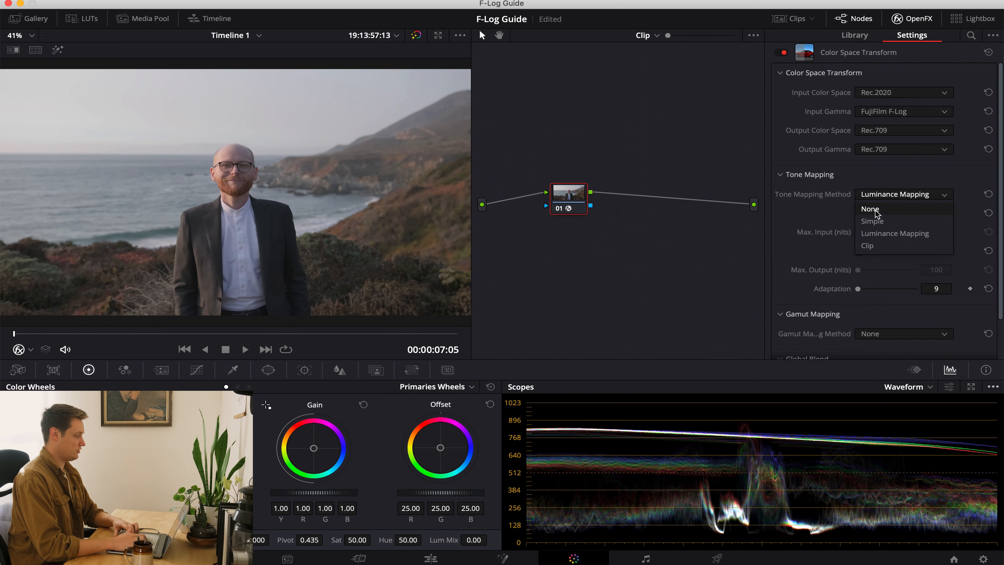
pyautogui.click(890, 209)
pyautogui.click(893, 202)
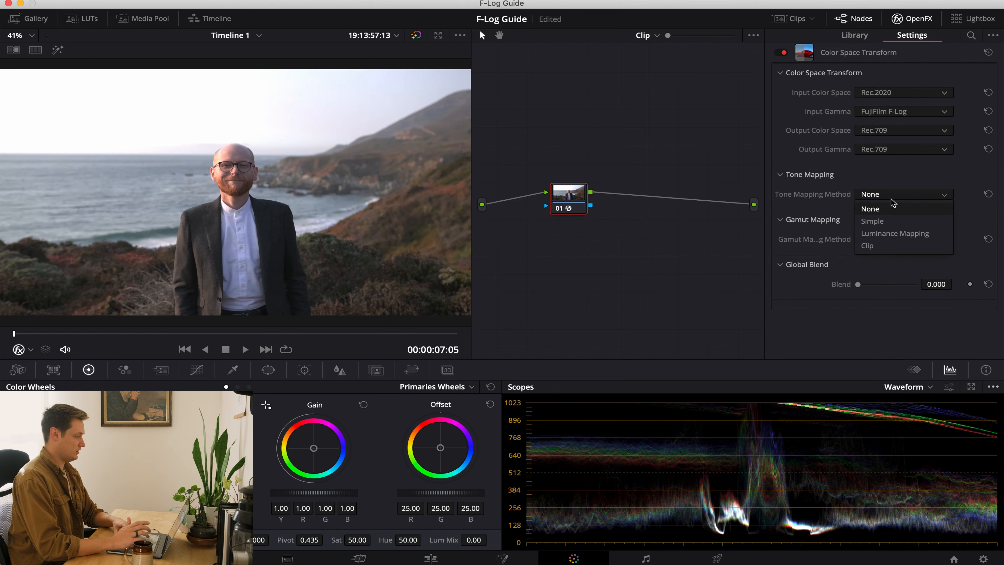
pyautogui.click(892, 235)
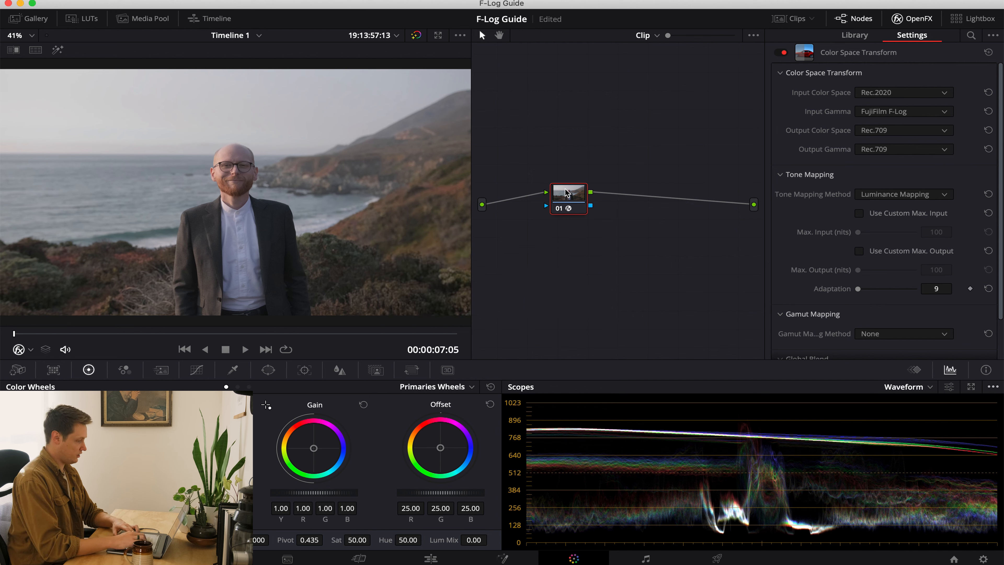
# Add a serial node after node 01 and apply the favorite Fujifilm LUT - Big Sur Series to it.
pyautogui.hotkey('alt', 's')
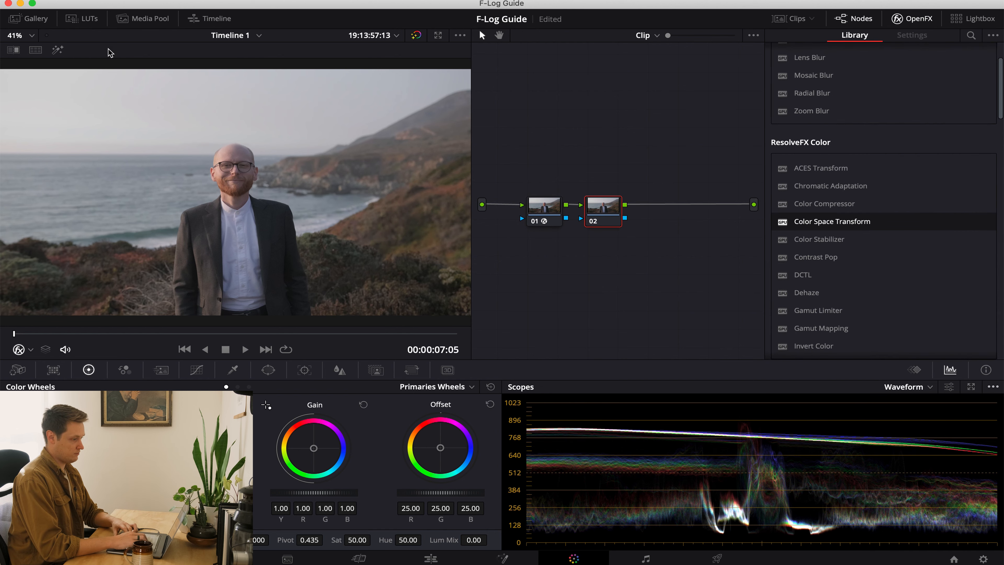
pyautogui.click(93, 21)
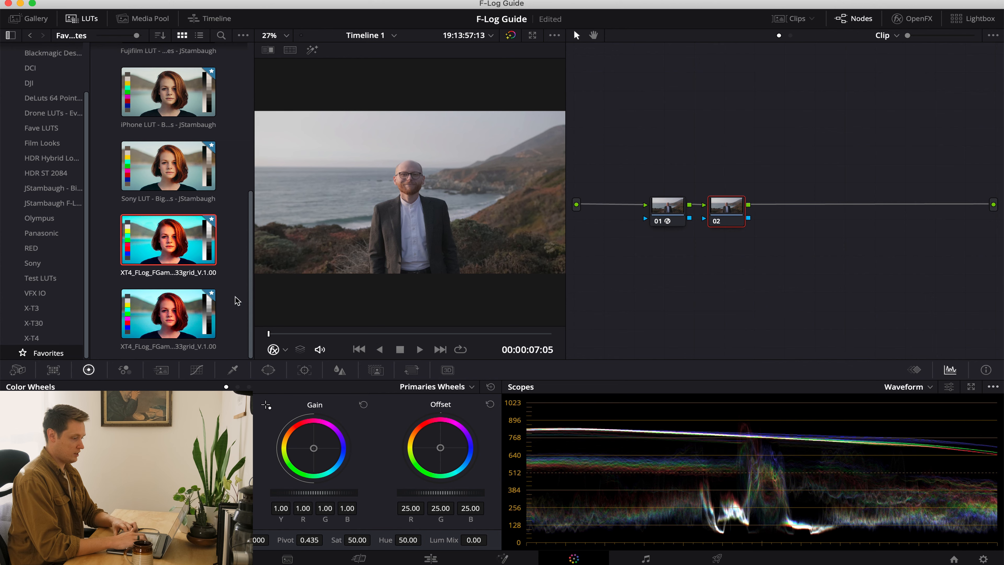
pyautogui.scroll(5, 148, 210)
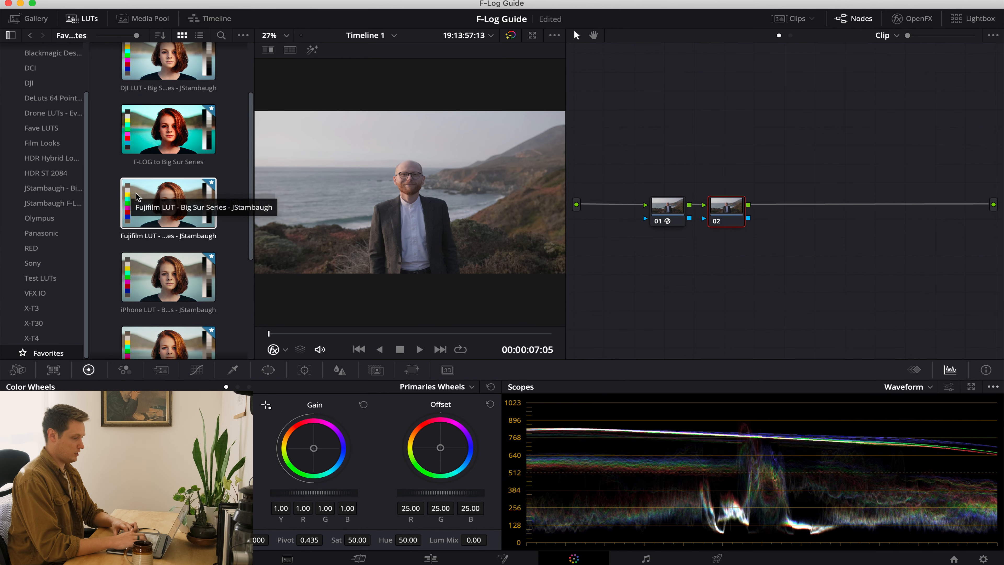
pyautogui.doubleClick(154, 216)
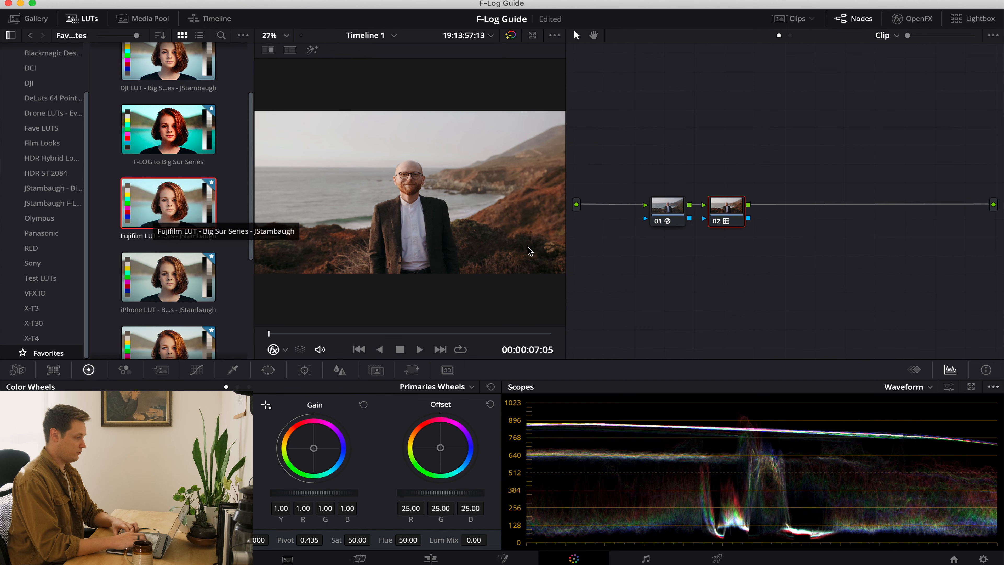
# Compare the graded image with the ungraded clip and with node 02 disabled.
pyautogui.click(510, 36)
pyautogui.click(511, 36)
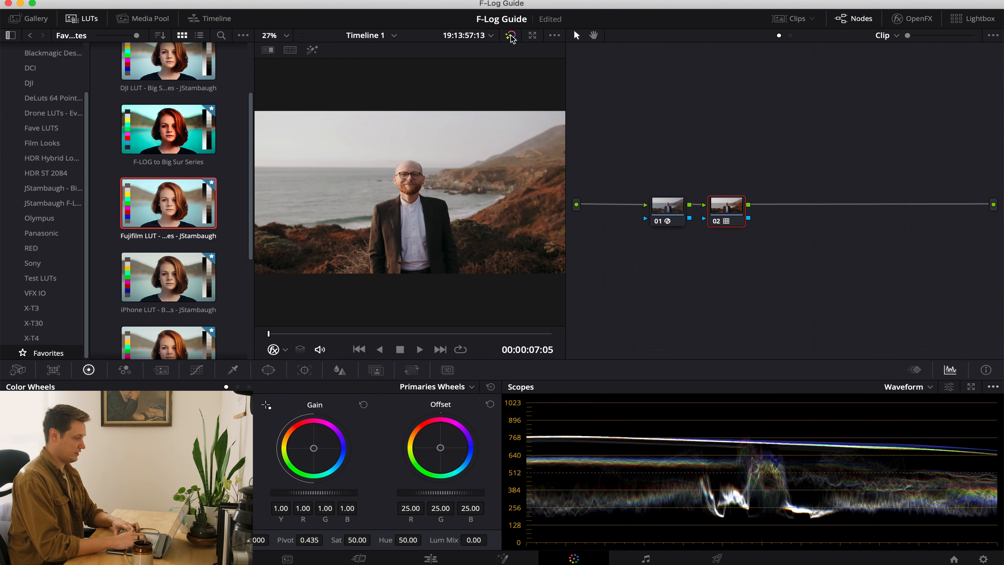
pyautogui.click(716, 222)
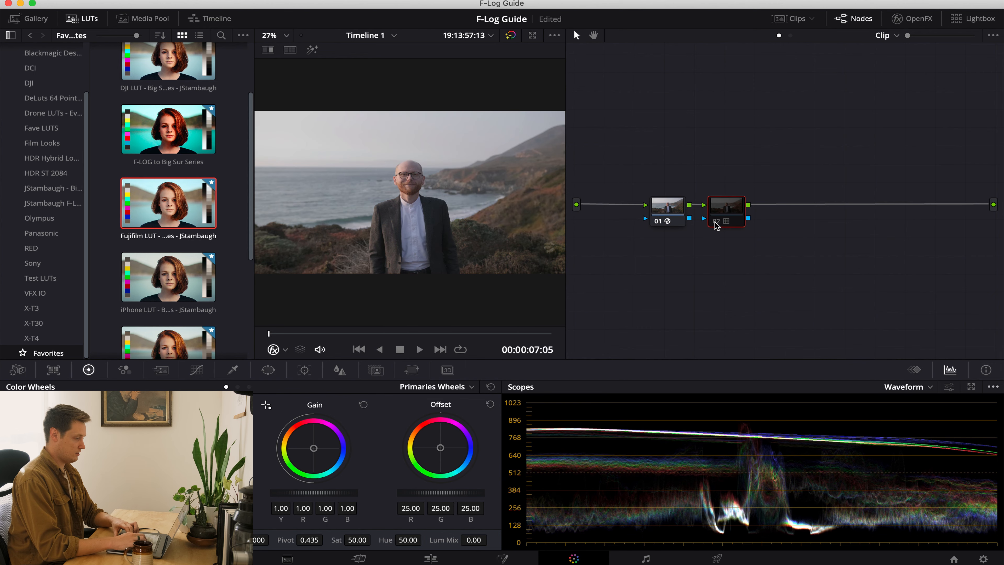
pyautogui.click(716, 223)
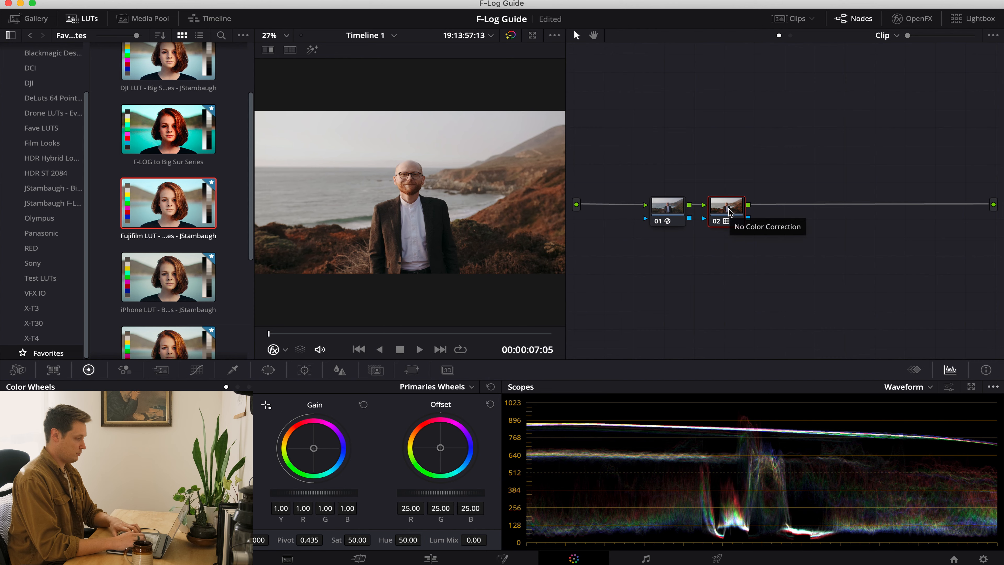
# Widen the viewer and switch to the ungraded clip of the woman in the white dress.
pyautogui.press('Down')
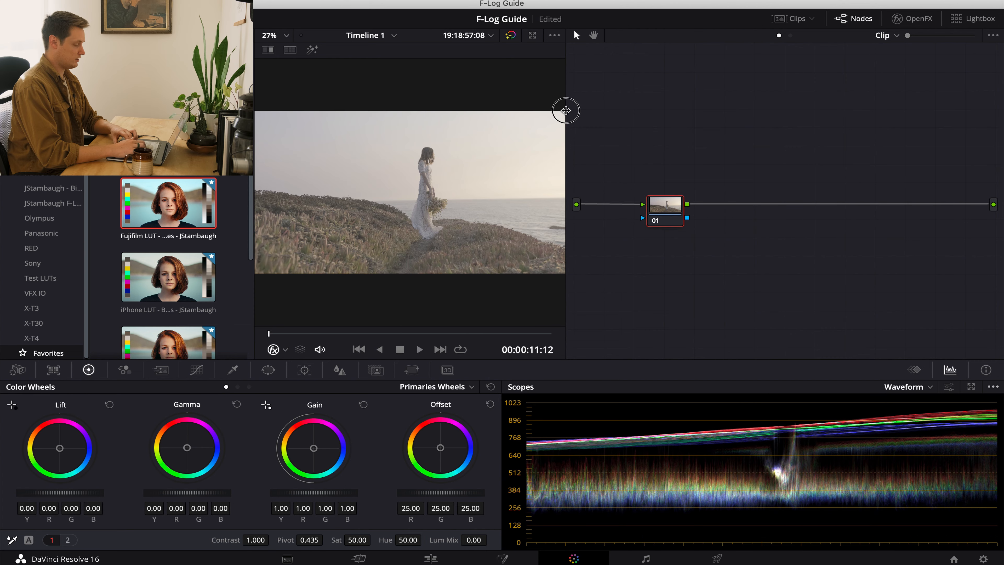
pyautogui.moveTo(567, 109); pyautogui.dragTo(756, 115)
pyautogui.press('Up')
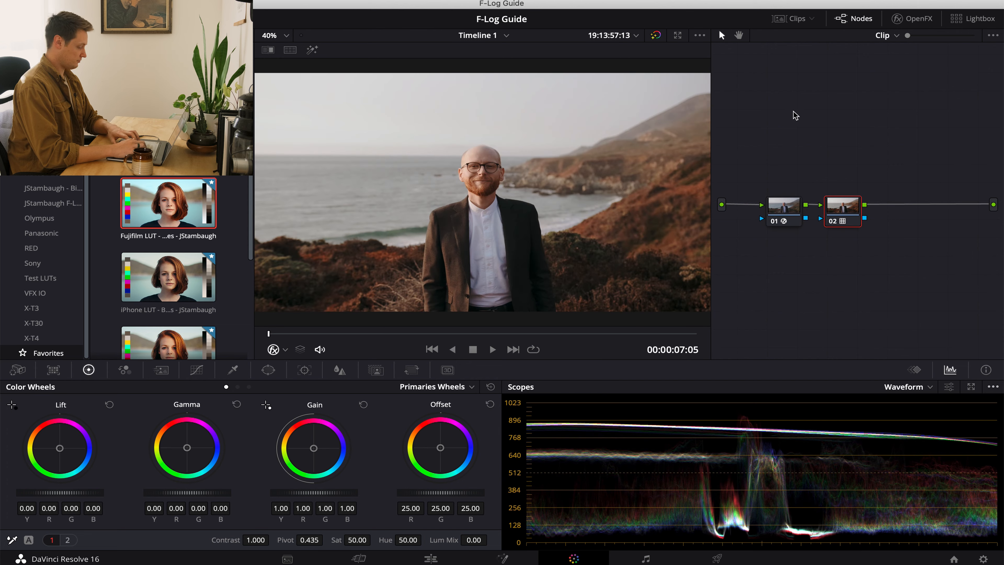
pyautogui.press('Down')
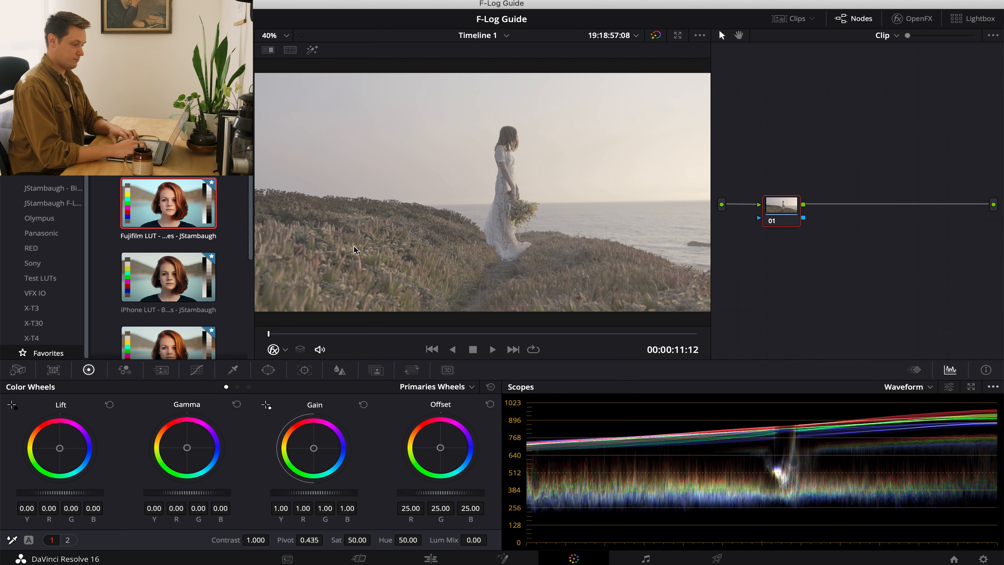
# Apply the favorite F-LOG to Big Sur Series LUT to node 01 of the white-dress clip and shift the node slightly.
pyautogui.scroll(-5, 170, 273)
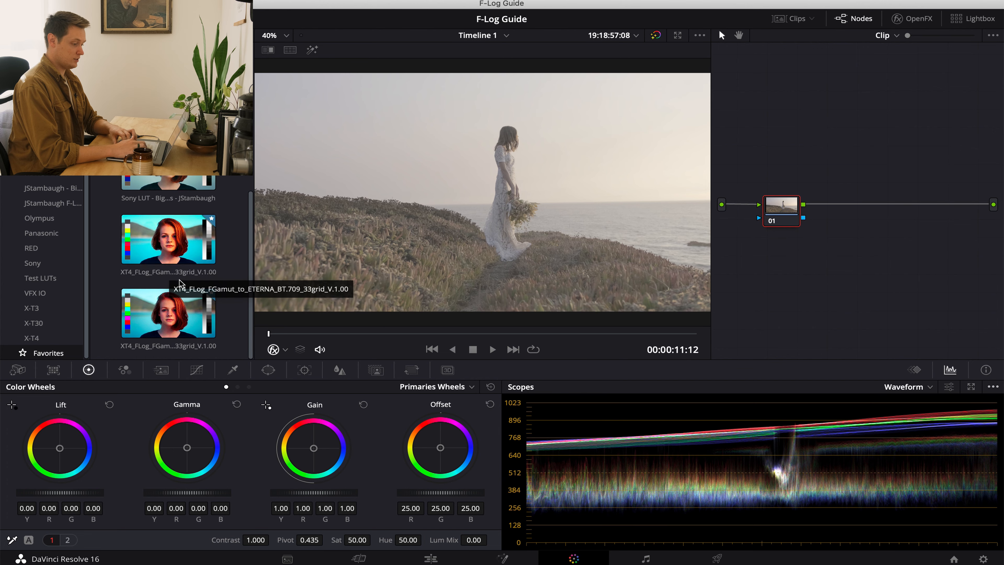
pyautogui.scroll(2, 179, 277)
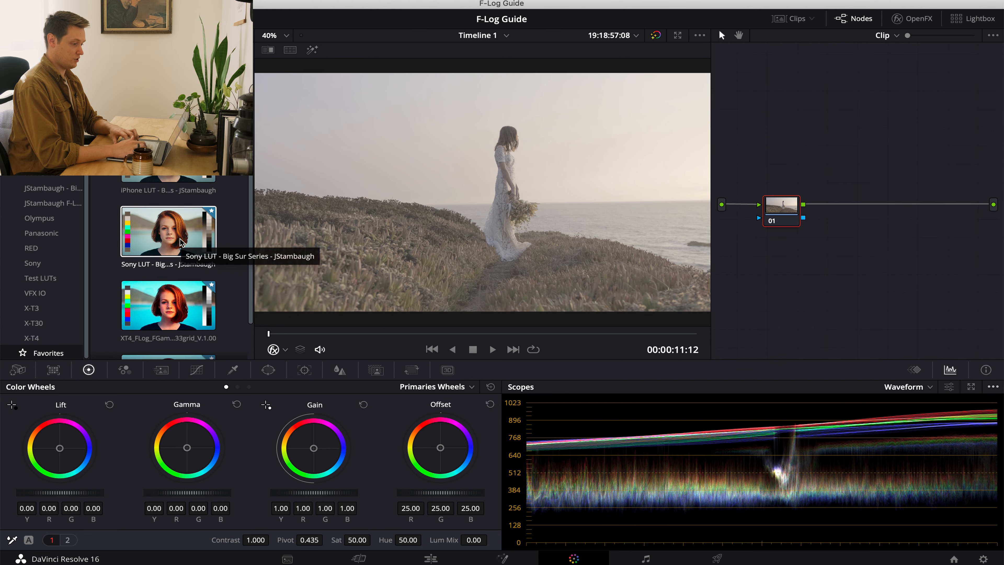
pyautogui.scroll(3, 174, 237)
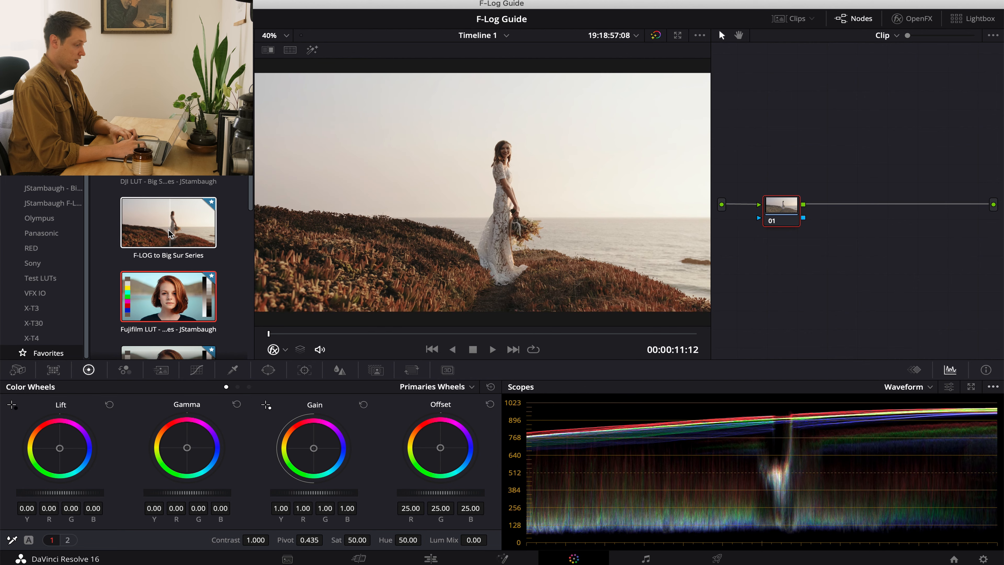
pyautogui.doubleClick(170, 233)
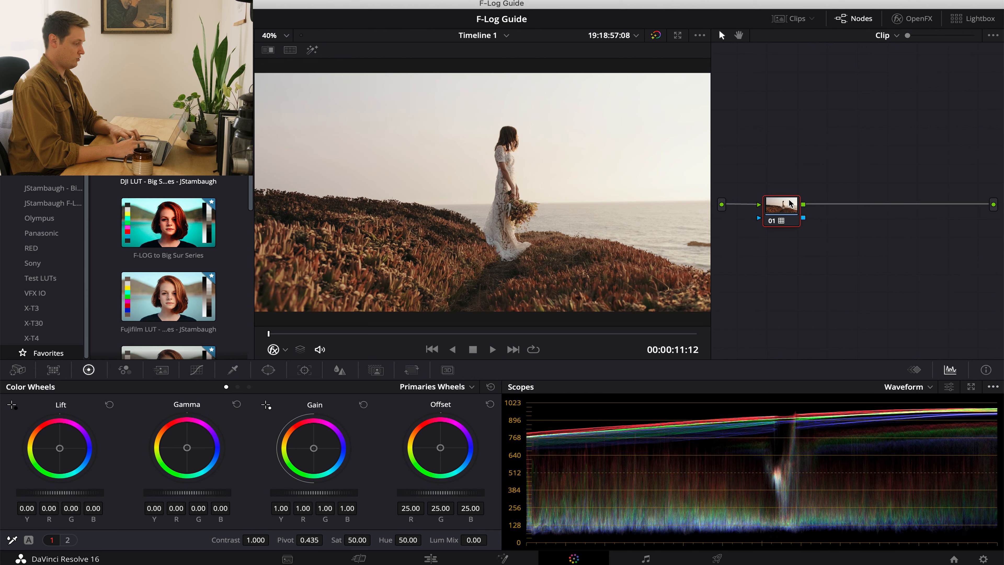
pyautogui.moveTo(789, 203); pyautogui.dragTo(816, 209)
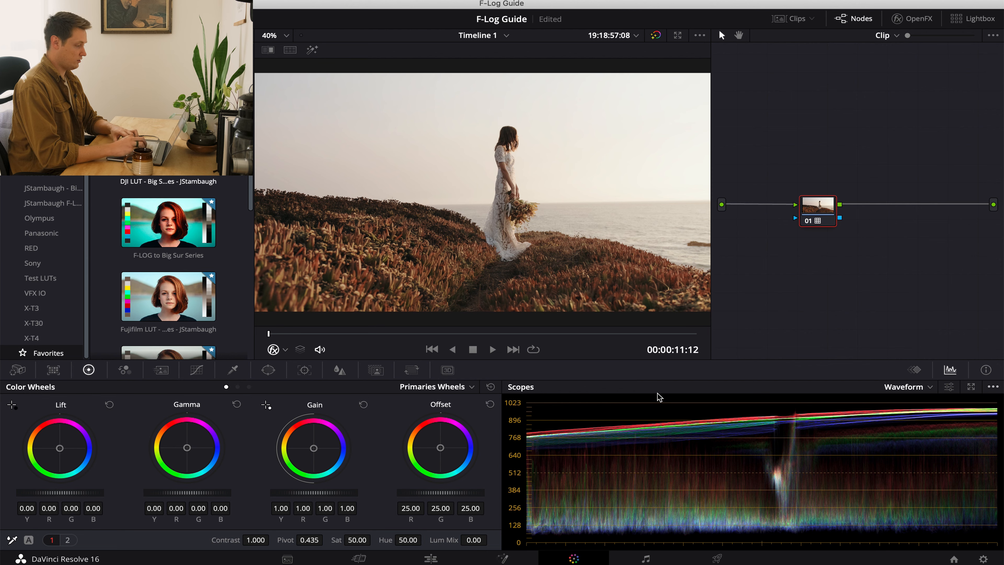
# Set the master lift to -0.04 and the master gamma to 0.03 on node 01.
pyautogui.moveTo(65, 491); pyautogui.dragTo(18, 499)
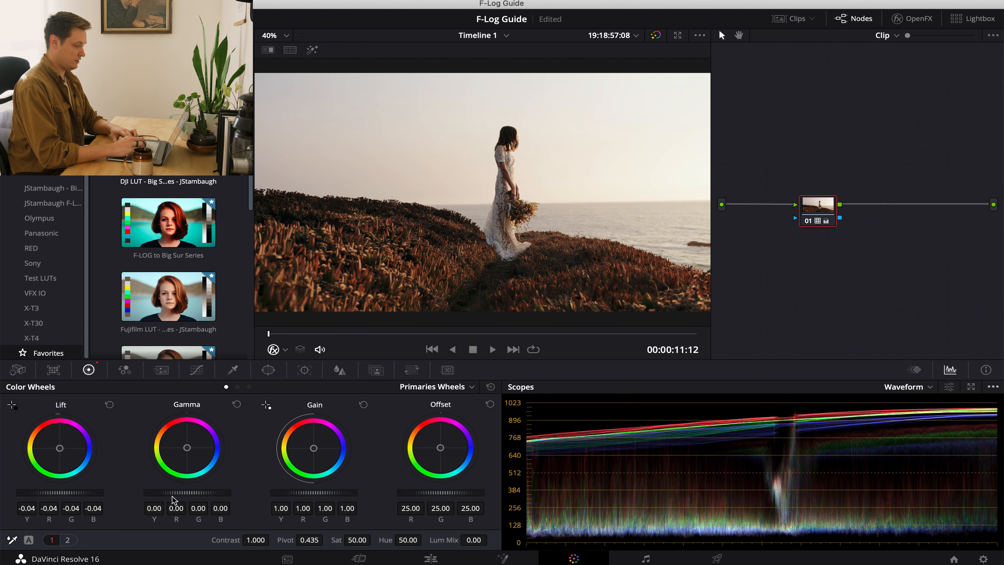
pyautogui.moveTo(175, 497); pyautogui.dragTo(240, 495)
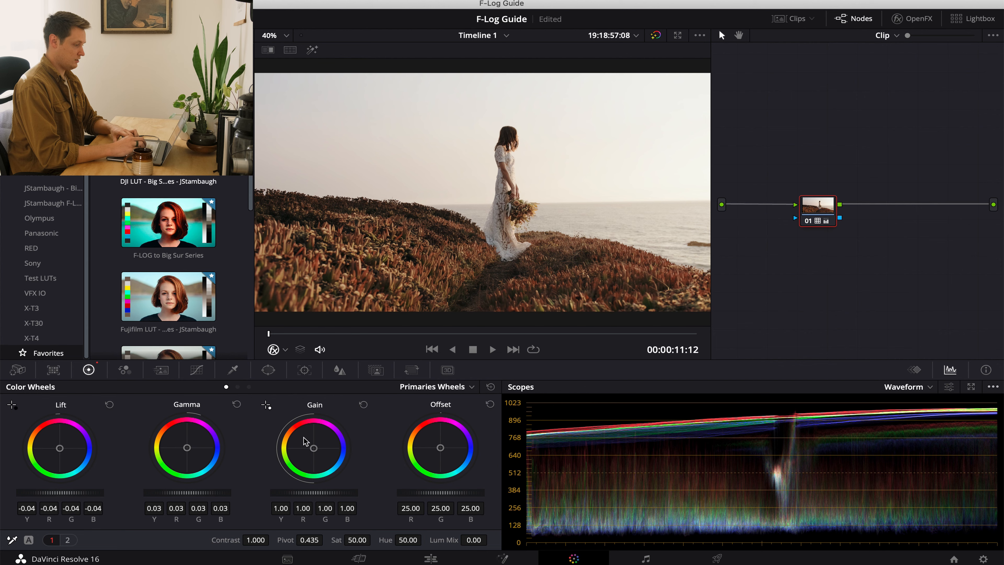
# Switch the color wheels to Log mode and lower the shadows of node 01 to -0.22.
pyautogui.click(237, 387)
pyautogui.click(248, 386)
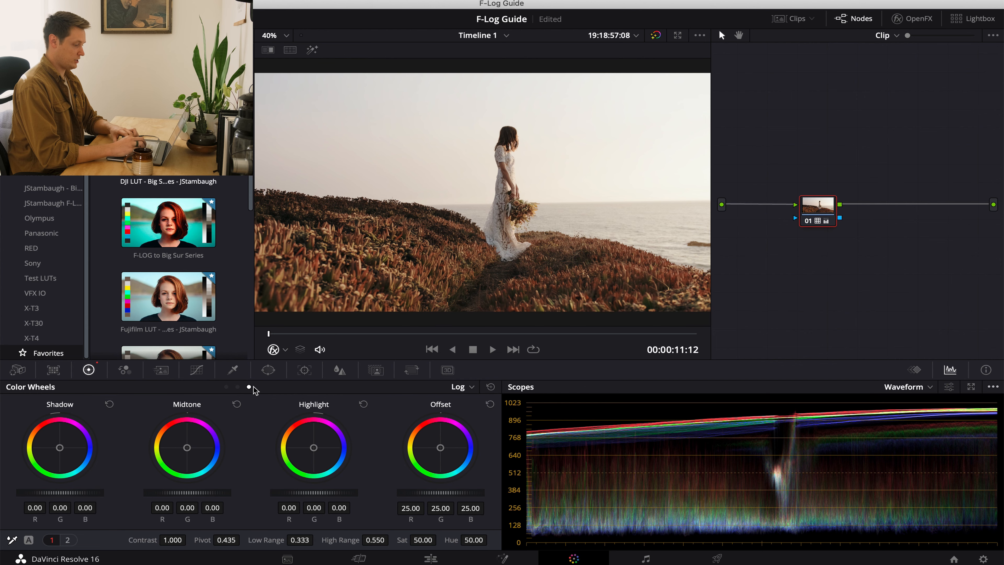
pyautogui.moveTo(69, 494); pyautogui.dragTo(16, 499)
pyautogui.moveTo(463, 280); pyautogui.dragTo(405, 312)
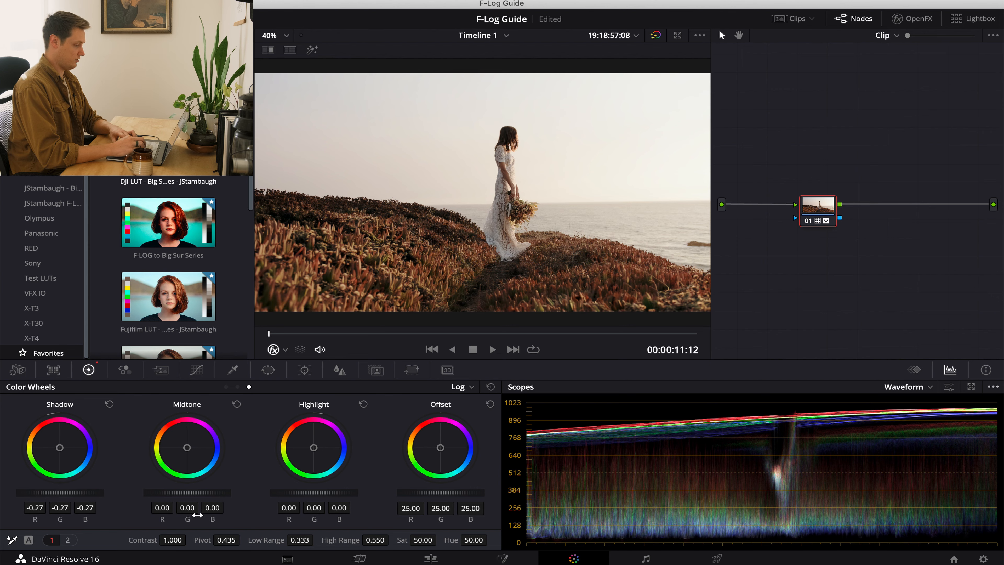
pyautogui.moveTo(60, 494); pyautogui.dragTo(591, 279)
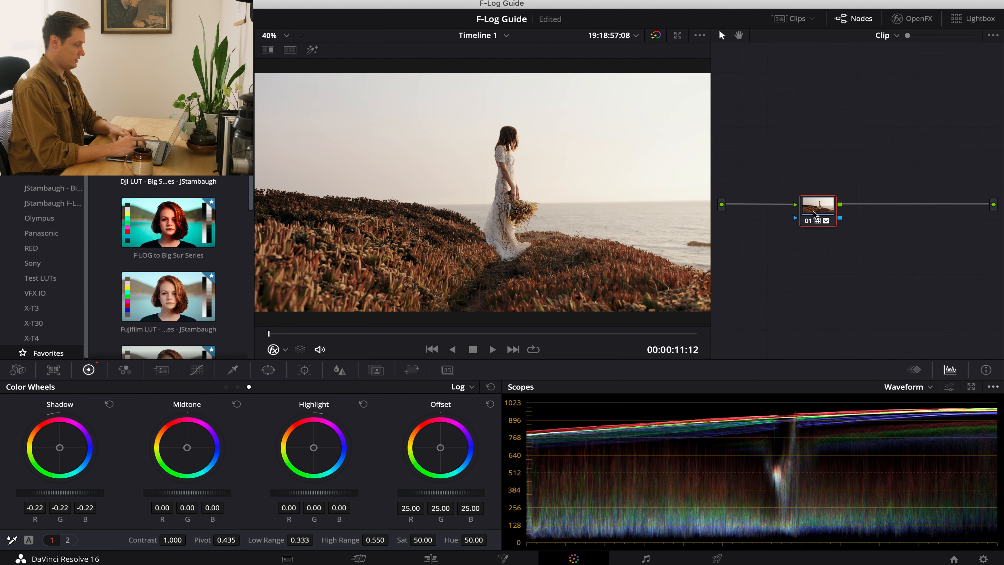
# Add a serial node after node 01 on the white-dress clip.
pyautogui.hotkey('alt', 's')
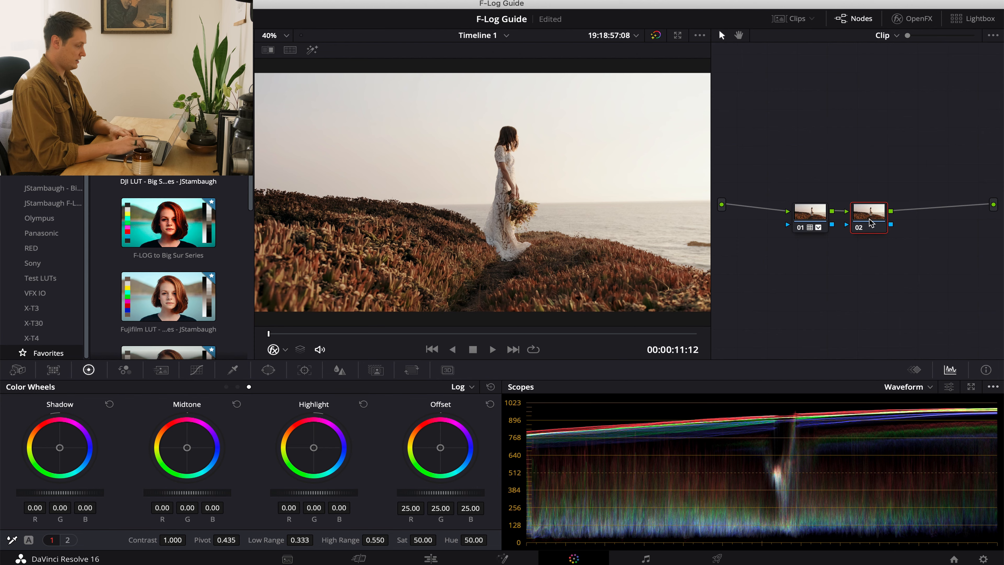
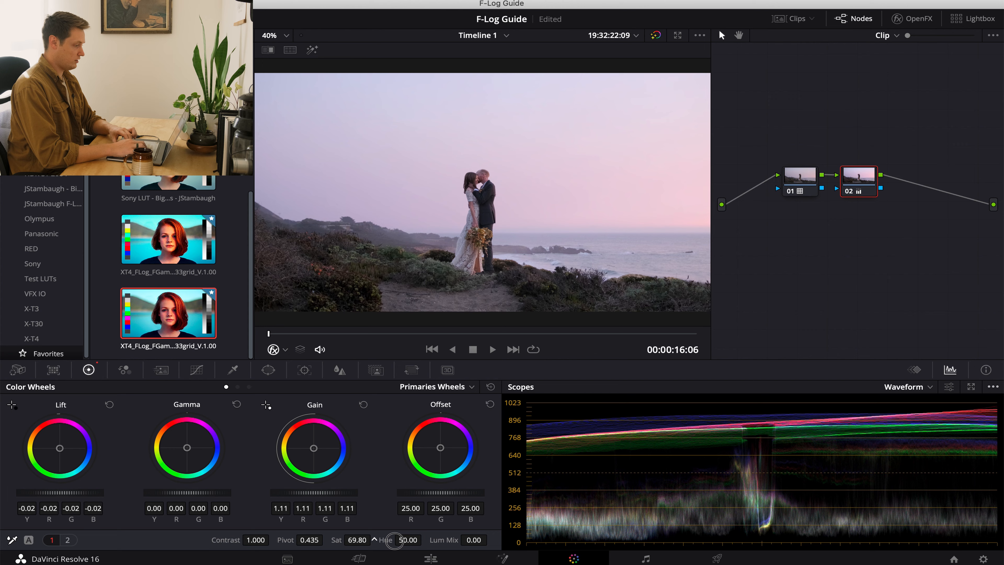
# Set node 02's saturation to 61.60 and push its gamma slightly toward red-orange on the cliff couple clip.
pyautogui.moveTo(394, 540); pyautogui.dragTo(370, 541)
pyautogui.moveTo(186, 446); pyautogui.dragTo(174, 426)
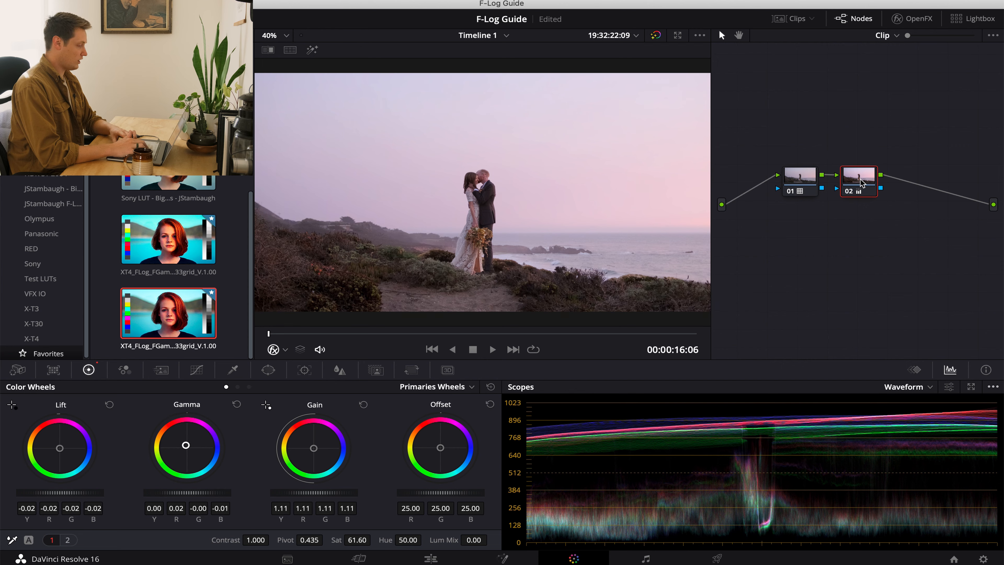
# Delete node 02 from the cliff couple clip and apply the F-LOG to Big Sur Series LUT to node 01.
pyautogui.press('Delete')
pyautogui.moveTo(807, 187); pyautogui.dragTo(816, 223)
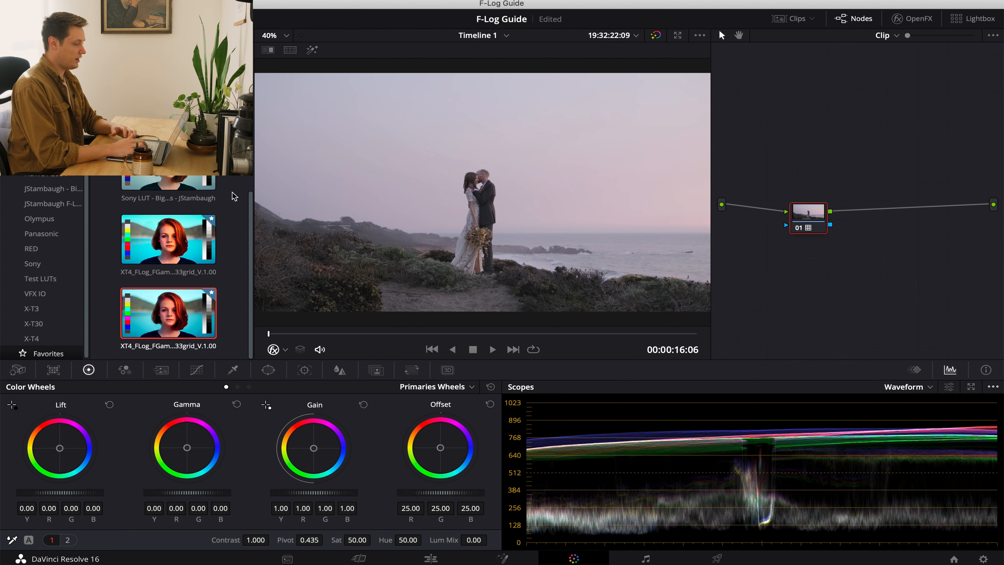
pyautogui.scroll(10, 232, 191)
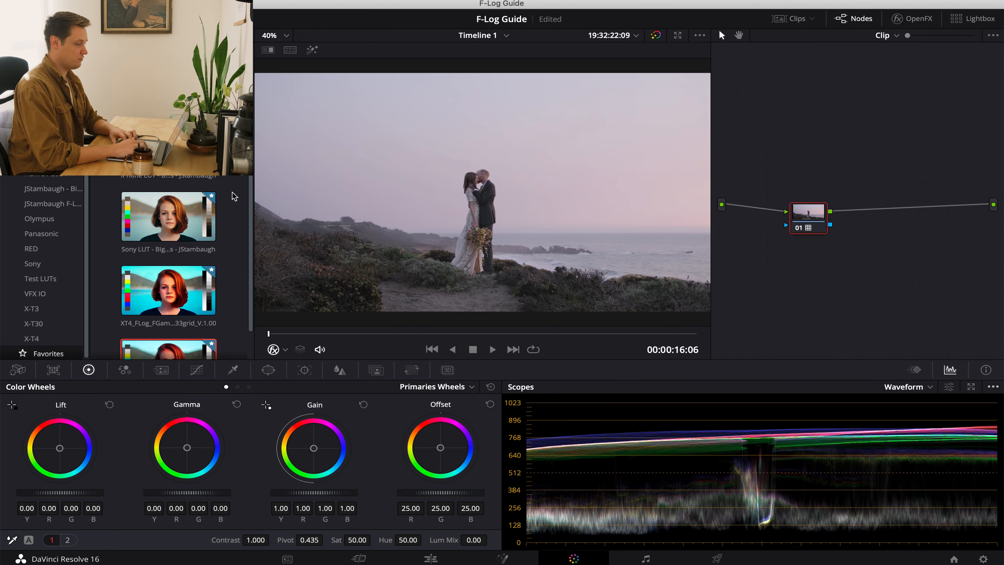
pyautogui.doubleClick(169, 158)
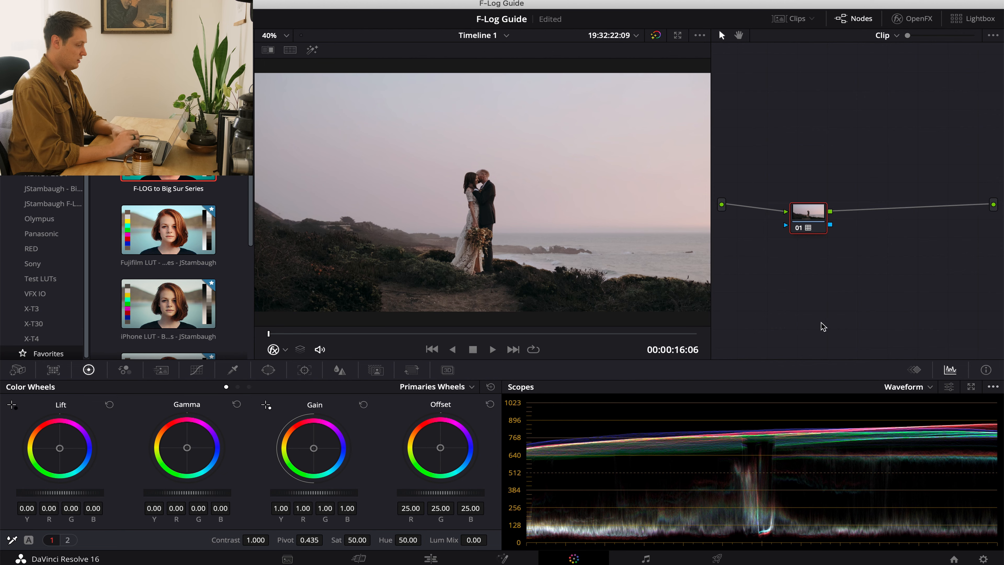
# Set the master gain to 1.06 and the master gamma to 0.03 on node 01.
pyautogui.moveTo(316, 493); pyautogui.dragTo(336, 494)
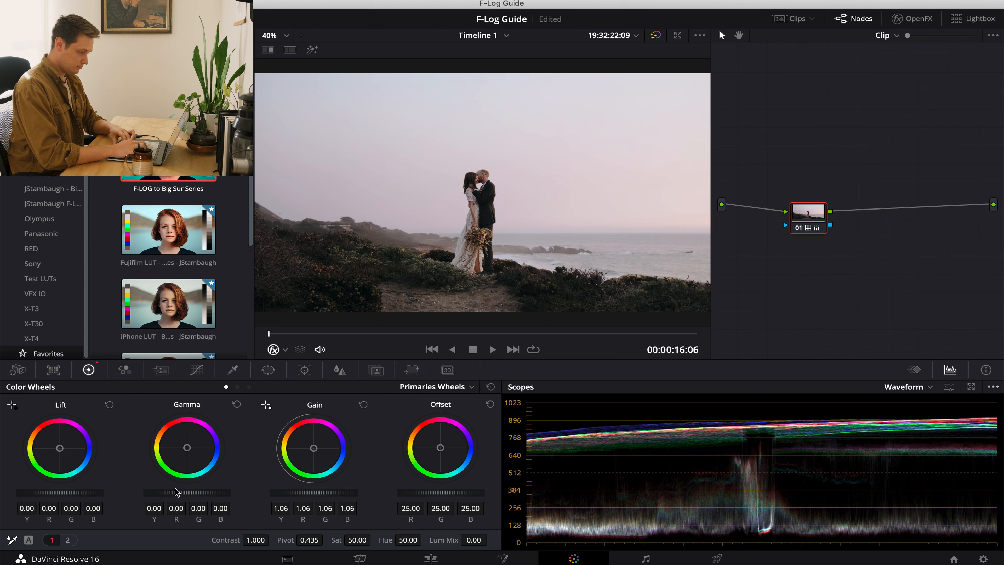
pyautogui.moveTo(161, 492); pyautogui.dragTo(239, 495)
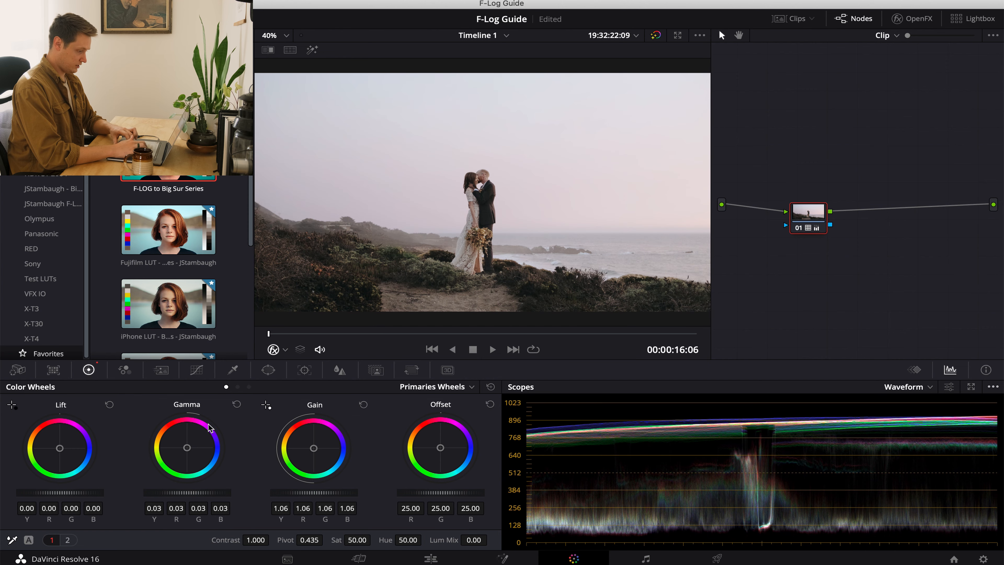
# Switch the color wheels to Log mode and lower node 01's shadows to -0.30.
pyautogui.click(249, 387)
pyautogui.moveTo(80, 497); pyautogui.dragTo(45, 495)
pyautogui.moveTo(396, 291); pyautogui.dragTo(415, 289)
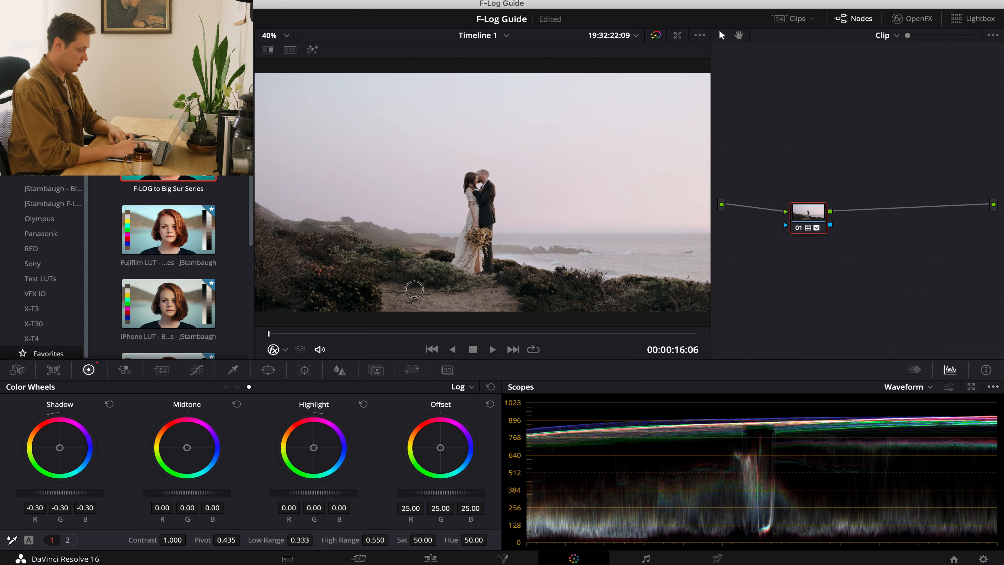
# Add a serial node after node 01 and, in Primaries mode, warm its gamma and lower the master gamma to -0.03.
pyautogui.click(227, 386)
pyautogui.hotkey('alt', 's')
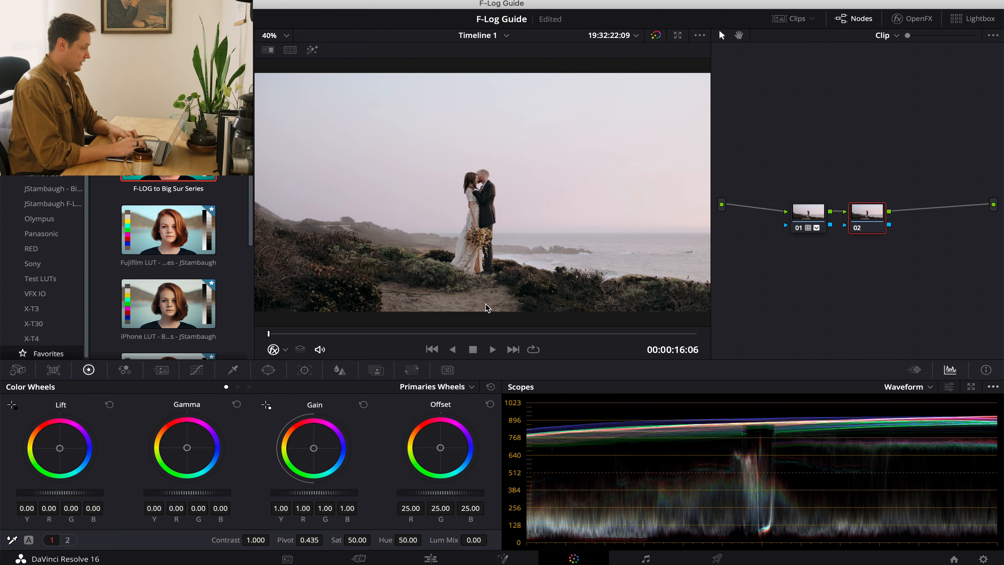
pyautogui.moveTo(187, 449); pyautogui.dragTo(175, 432)
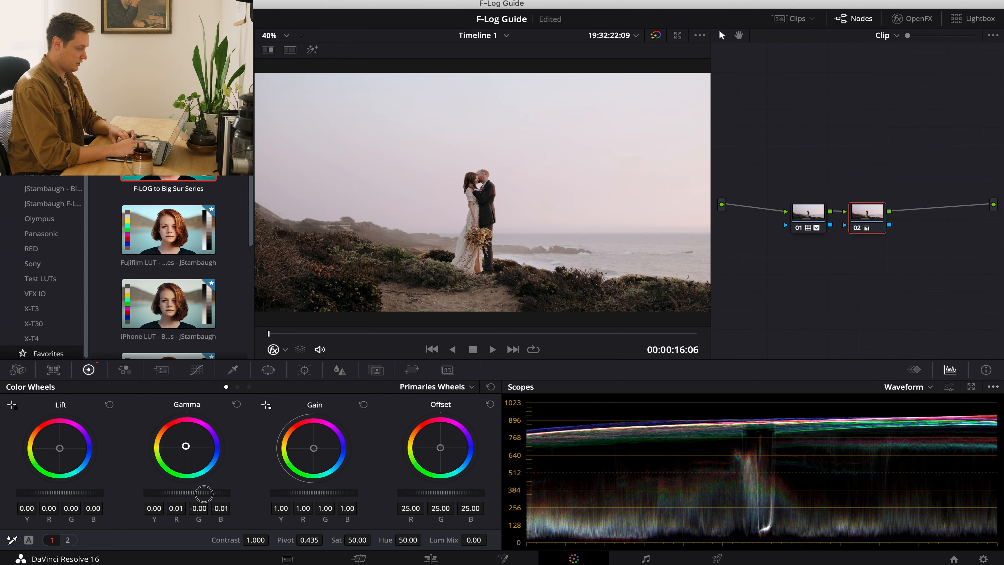
pyautogui.moveTo(203, 493); pyautogui.dragTo(117, 511)
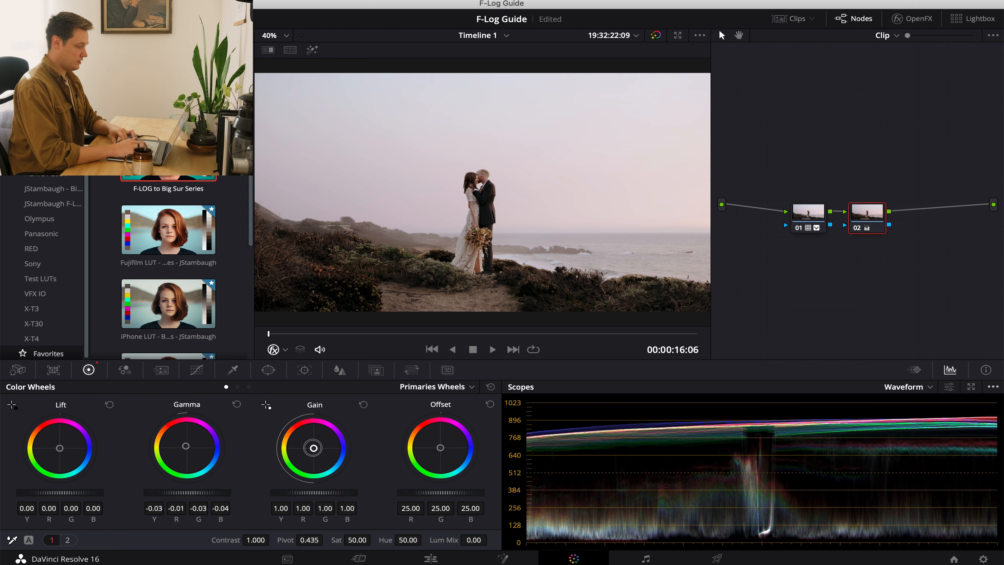
# Tint node 02's gain to red 1.06, green 0.98 and blue 0.99, and lower the master gamma to -0.05.
pyautogui.moveTo(313, 448); pyautogui.dragTo(311, 441)
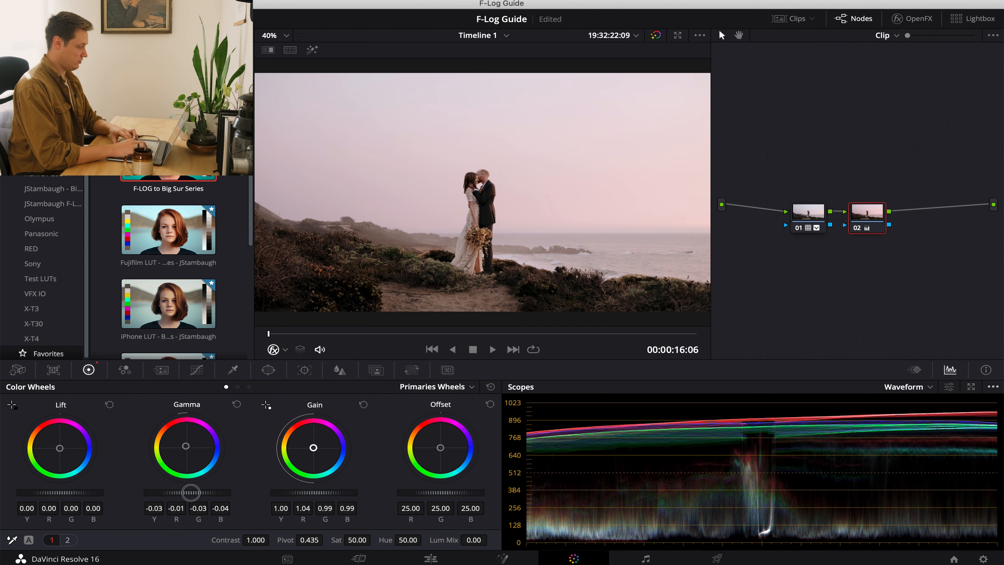
pyautogui.moveTo(188, 493); pyautogui.dragTo(159, 493)
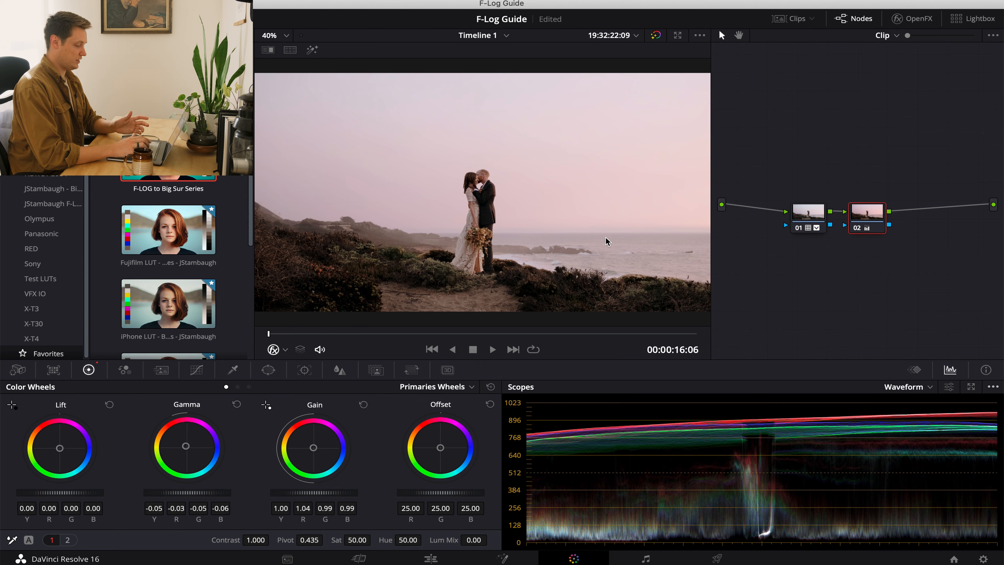
pyautogui.moveTo(312, 452); pyautogui.dragTo(314, 444)
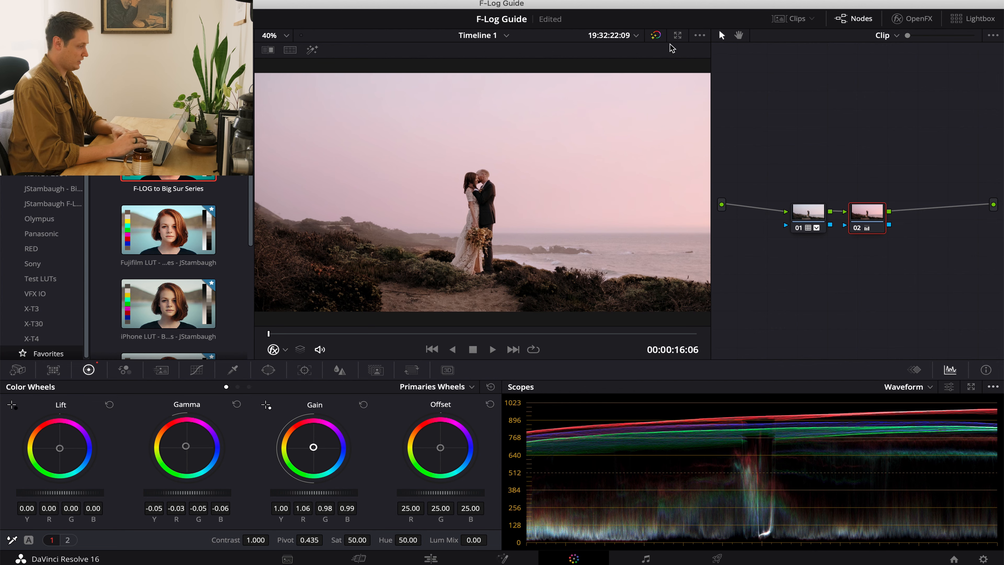
# Bypass all grades briefly to compare the cliff couple clip's graded image with the original F-Log footage.
pyautogui.click(655, 36)
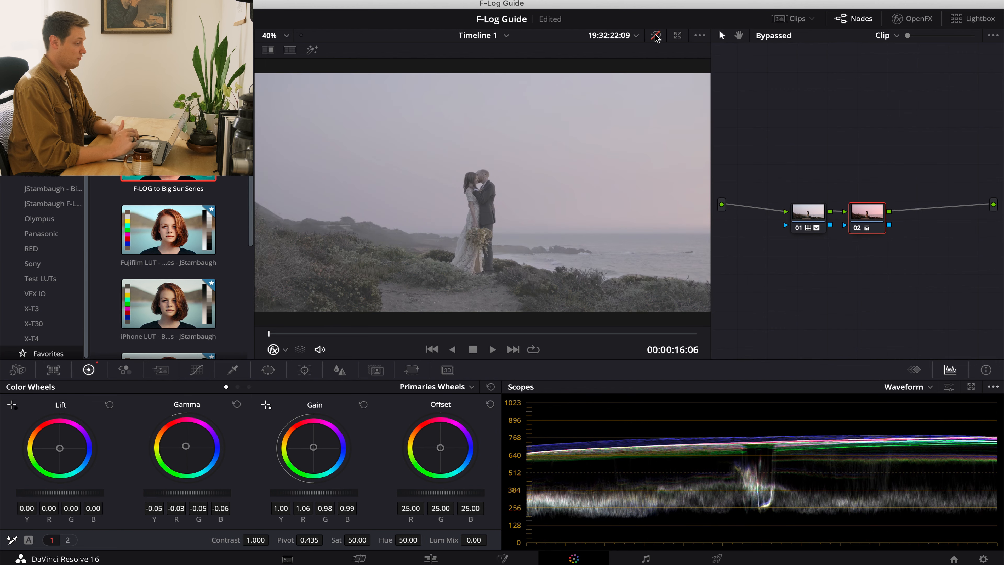
pyautogui.click(655, 36)
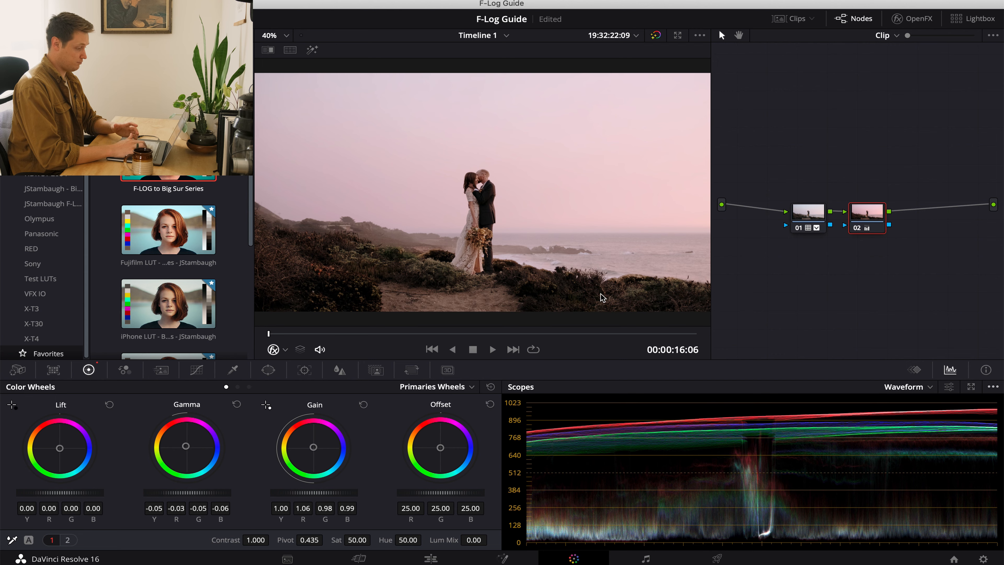
# Copy the cliff couple clip's two-node grade to the following beach embrace clip.
pyautogui.press('Down')
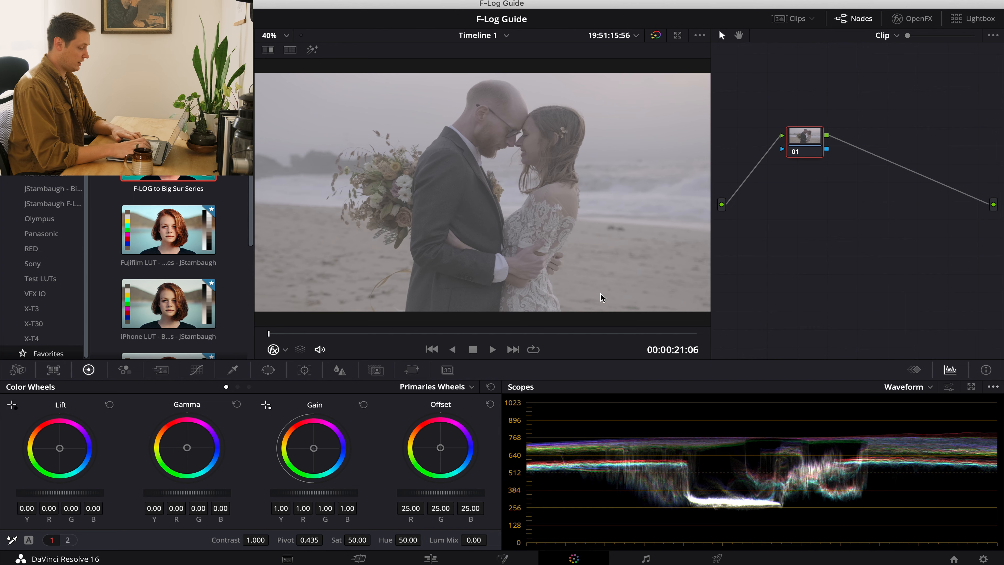
pyautogui.press('Up')
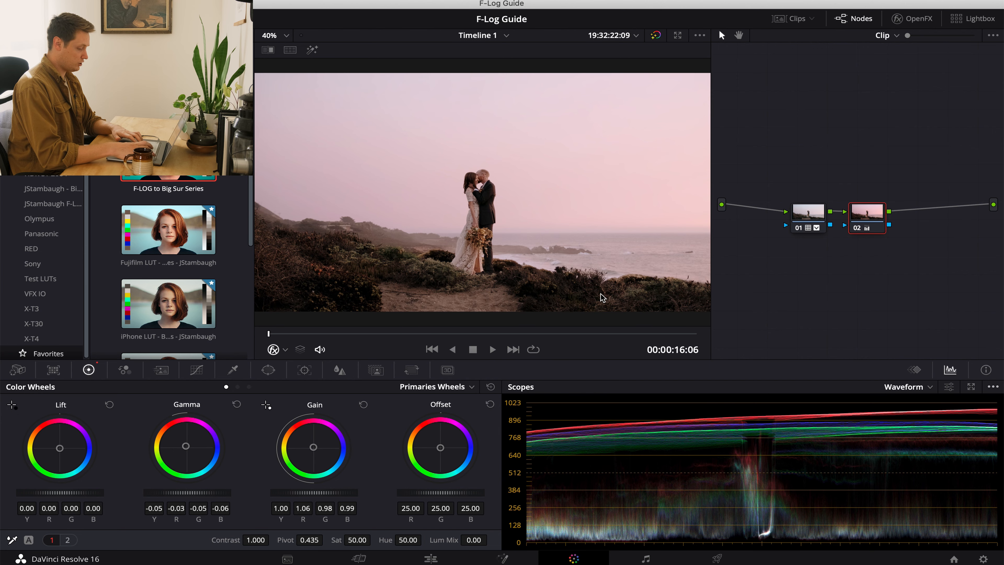
pyautogui.press('Down')
pyautogui.press('Up')
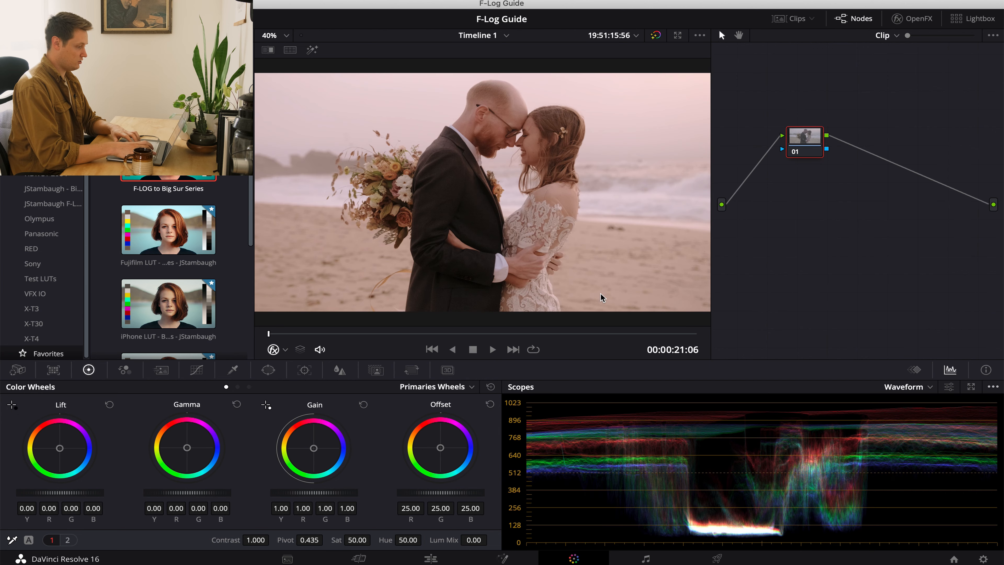
pyautogui.press('Up')
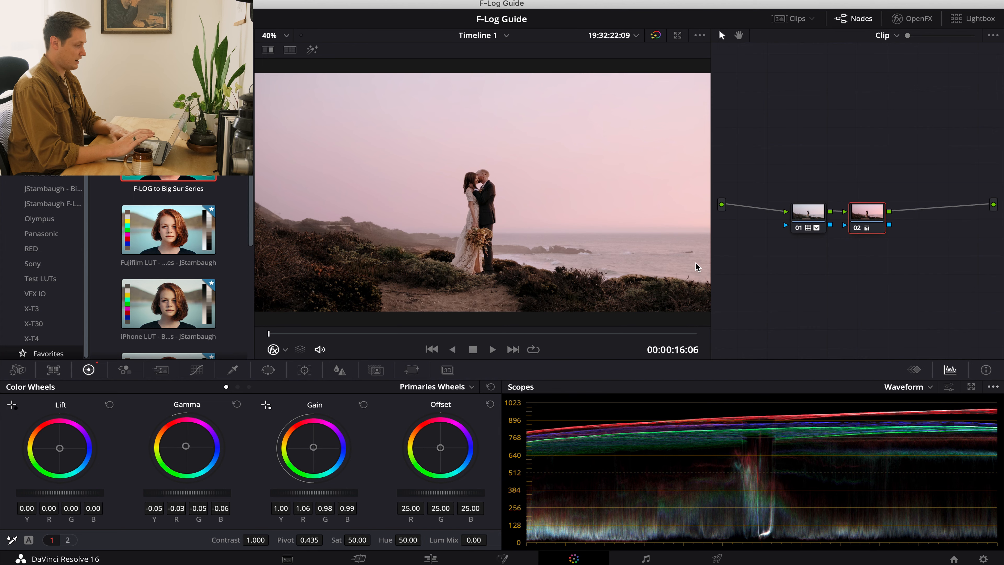
# Flip between the cliff couple clip and the beach embrace clip to compare how the same grade looks.
pyautogui.press('Down')
pyautogui.press('Up')
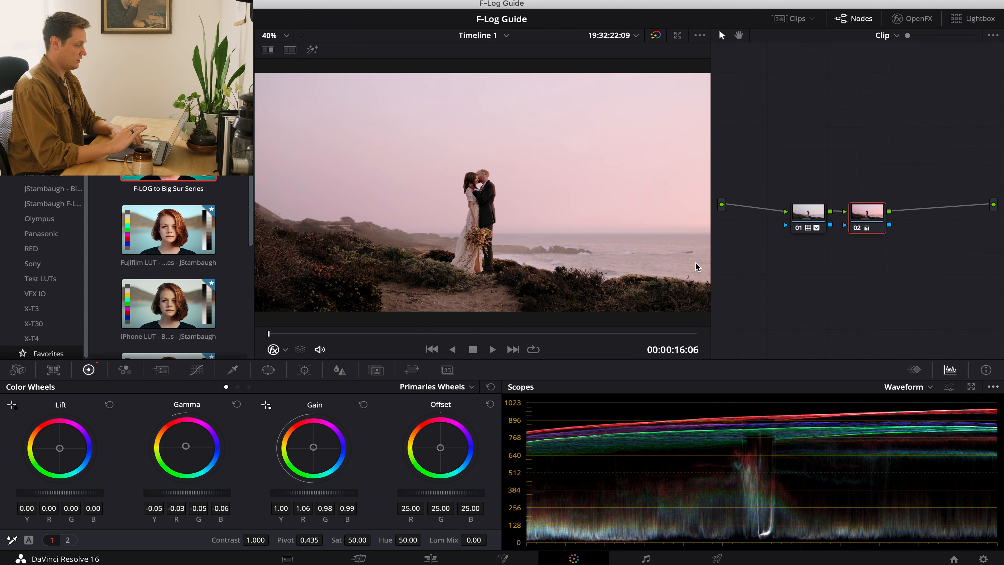
pyautogui.press('Down')
pyautogui.press('Up')
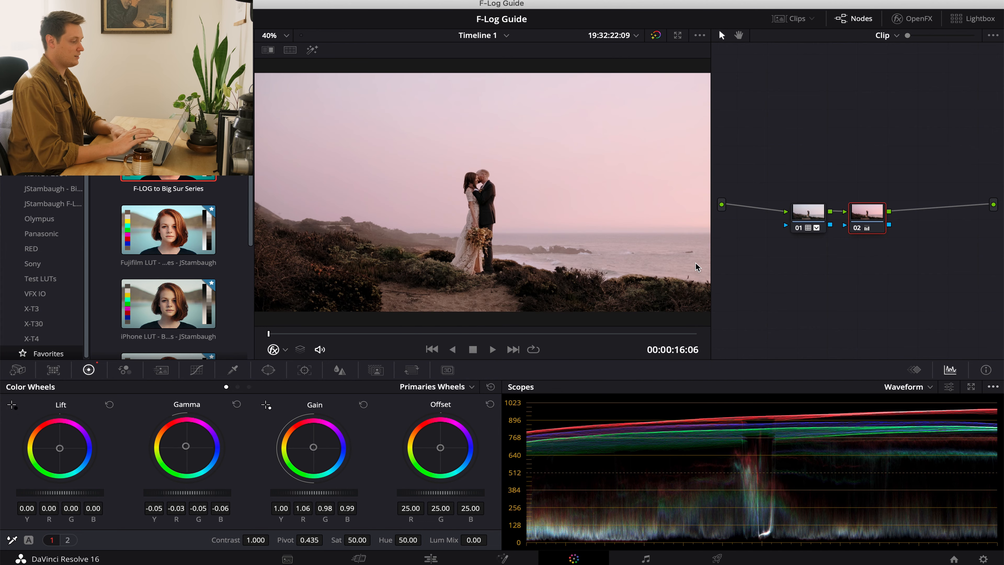
# Reset node 02's gain on the beach embrace clip and warm its gamma to red -0.02, green -0.05 and blue -0.07.
pyautogui.press('Down')
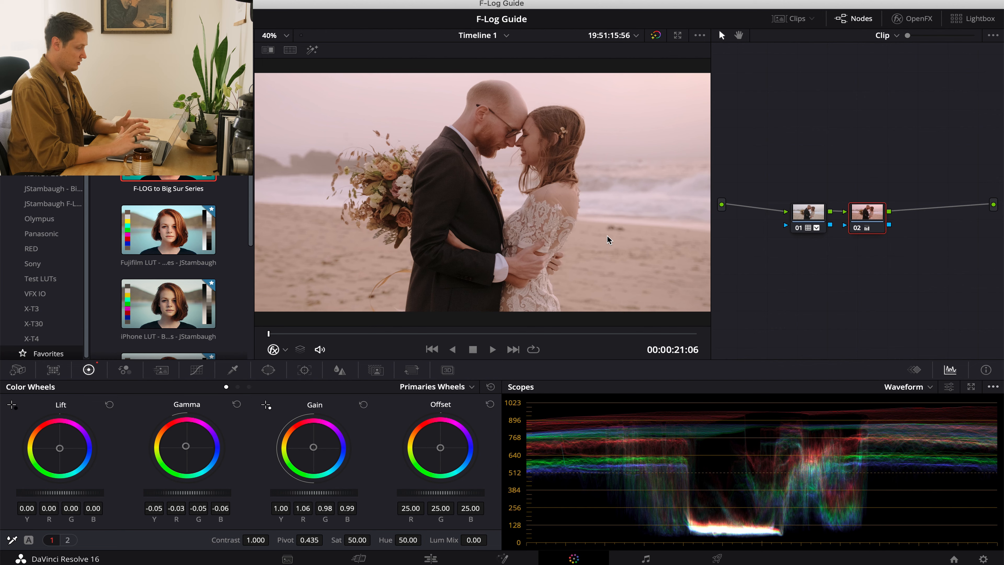
pyautogui.click(364, 405)
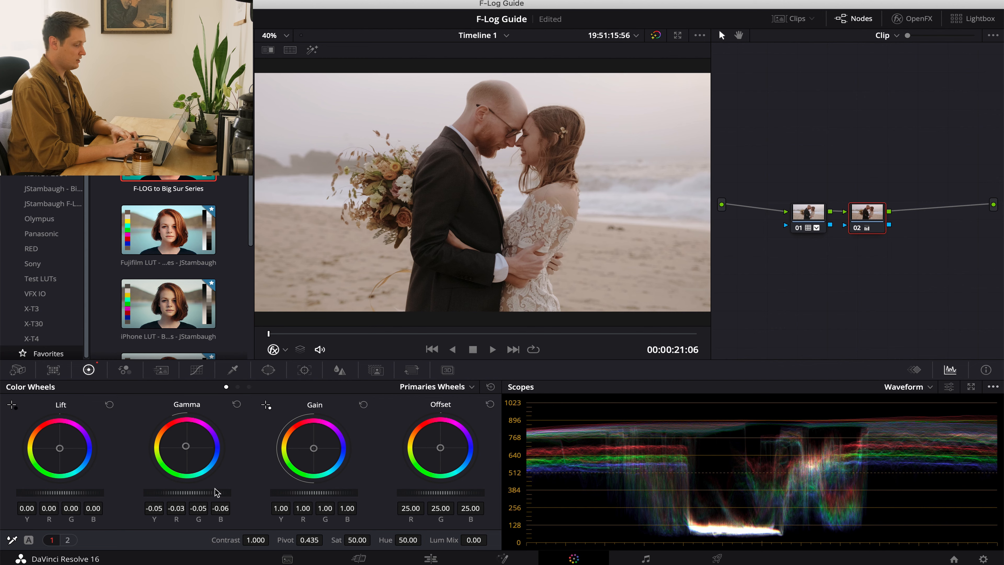
pyautogui.moveTo(185, 448); pyautogui.dragTo(169, 431)
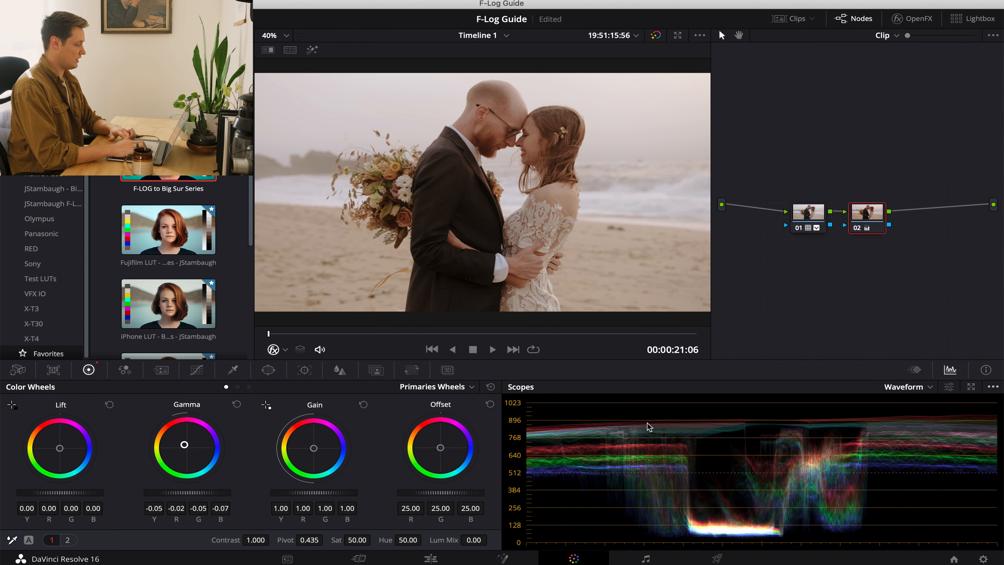
# Step through the timeline clips and compare the highlight levels of their graded images on the waveform.
pyautogui.press('Up')
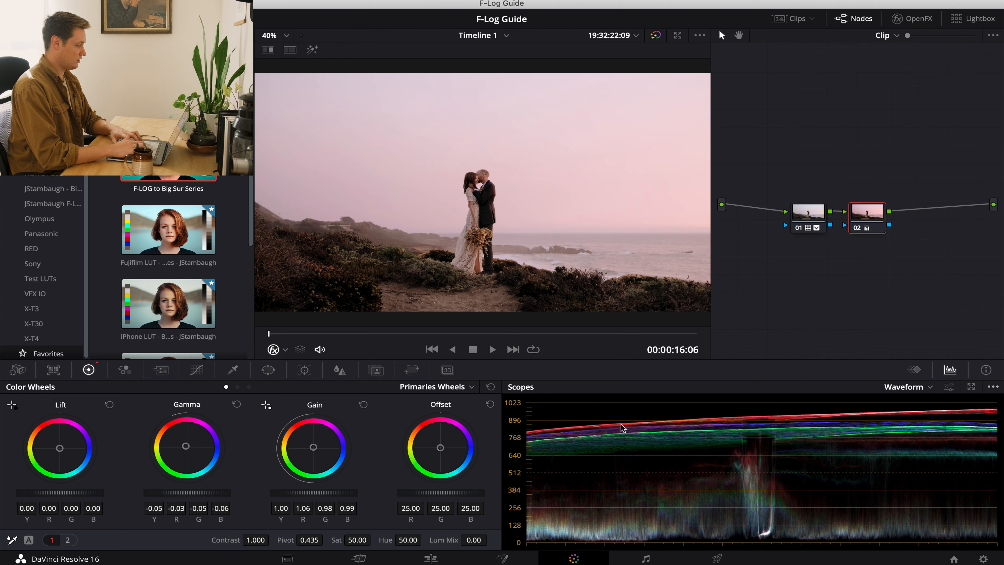
pyautogui.press('Up')
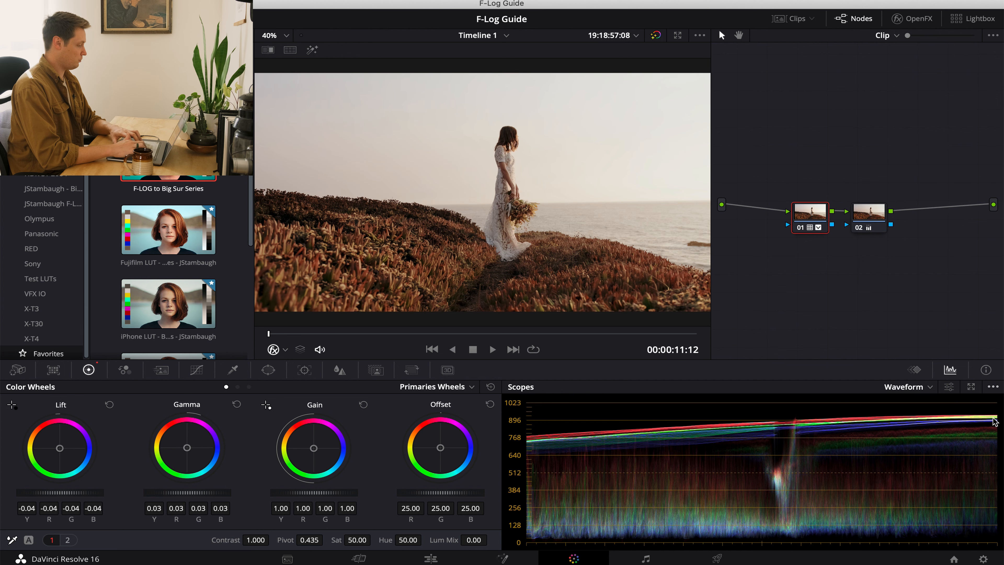
pyautogui.press('Up')
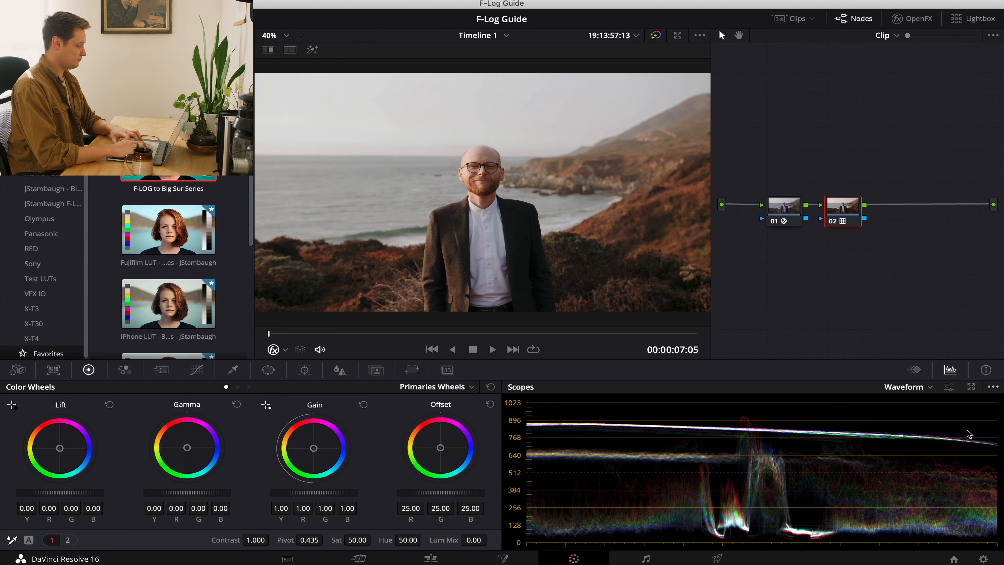
pyautogui.press('Up')
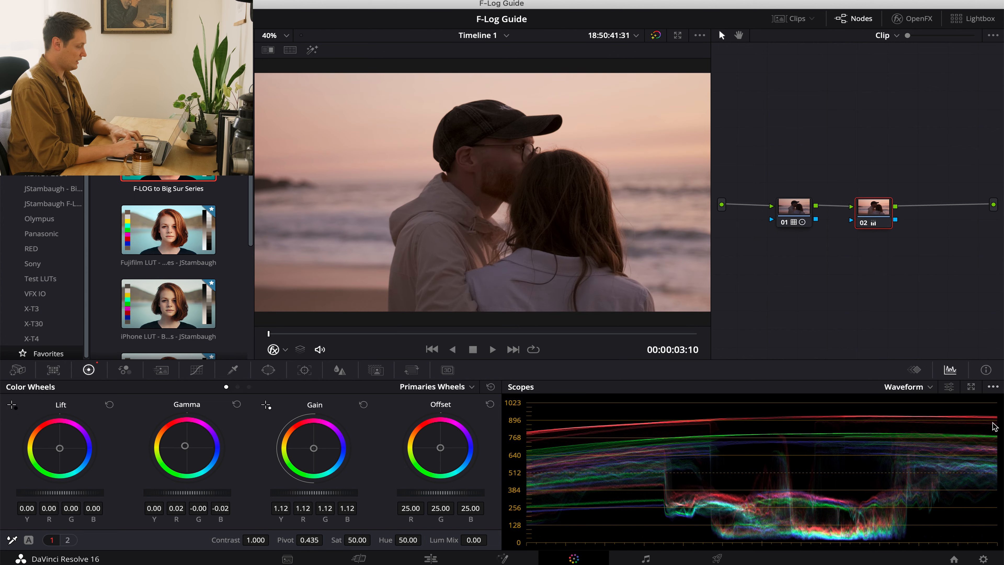
pyautogui.press('Down')
pyautogui.press('Down')
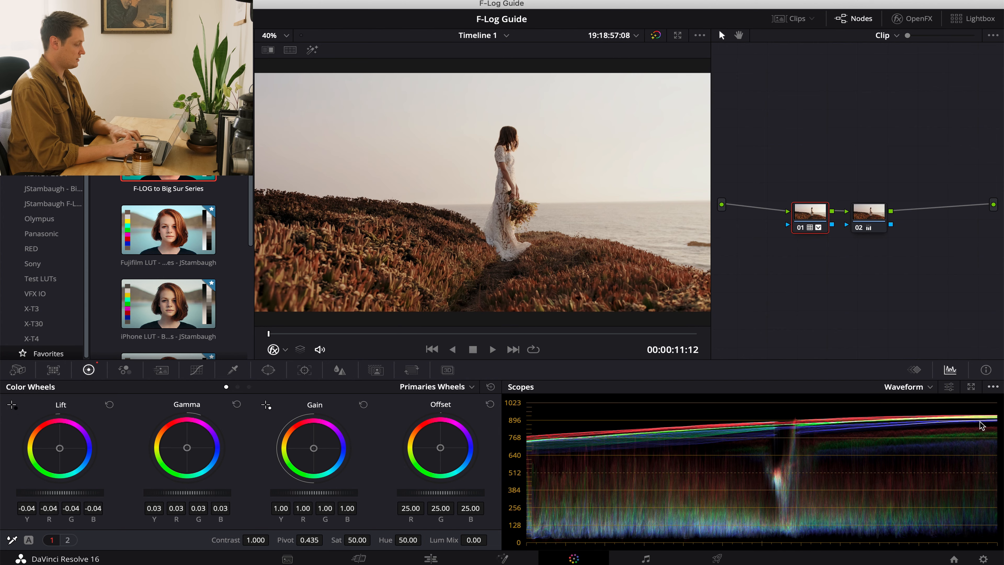
pyautogui.press('Down')
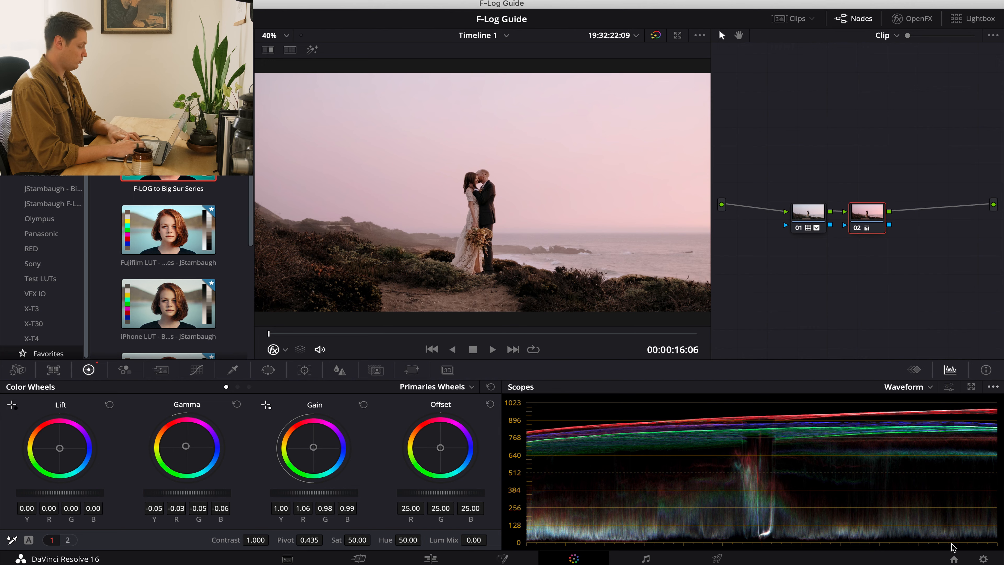
pyautogui.press('Down')
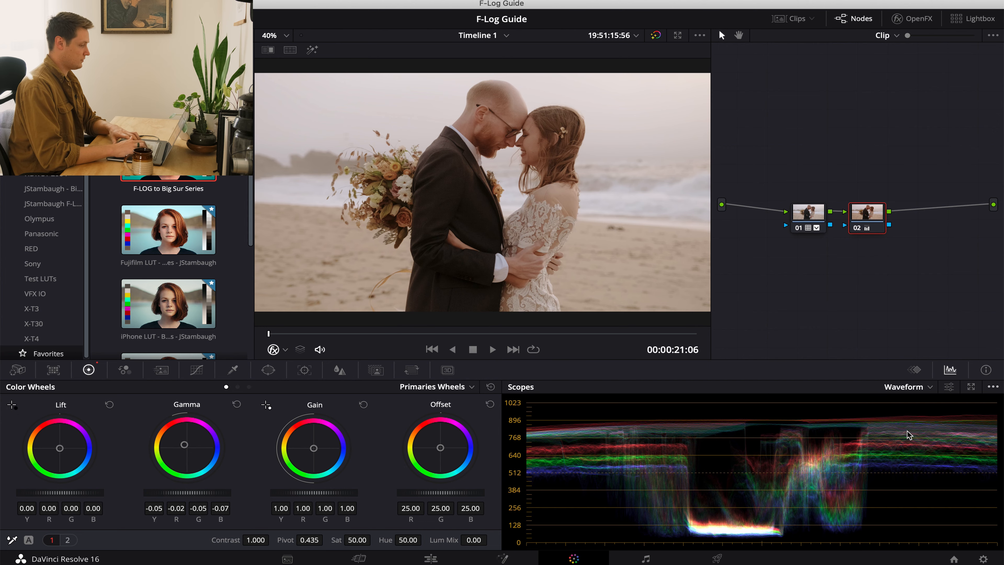
pyautogui.press('Down')
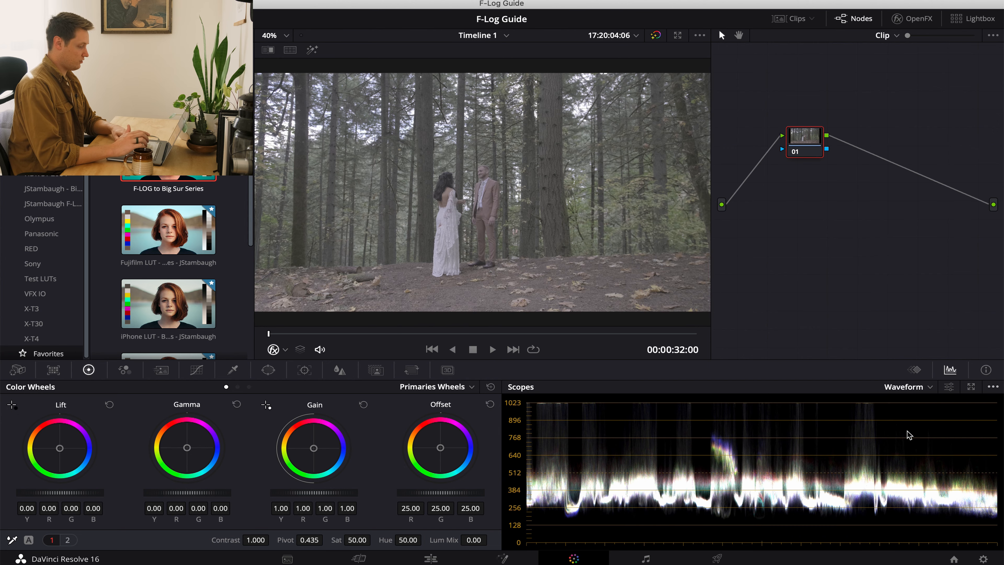
# Lower the master lift to -0.02 on node 02 of the beach embrace clip and move to the forest couple clip.
pyautogui.press('Up')
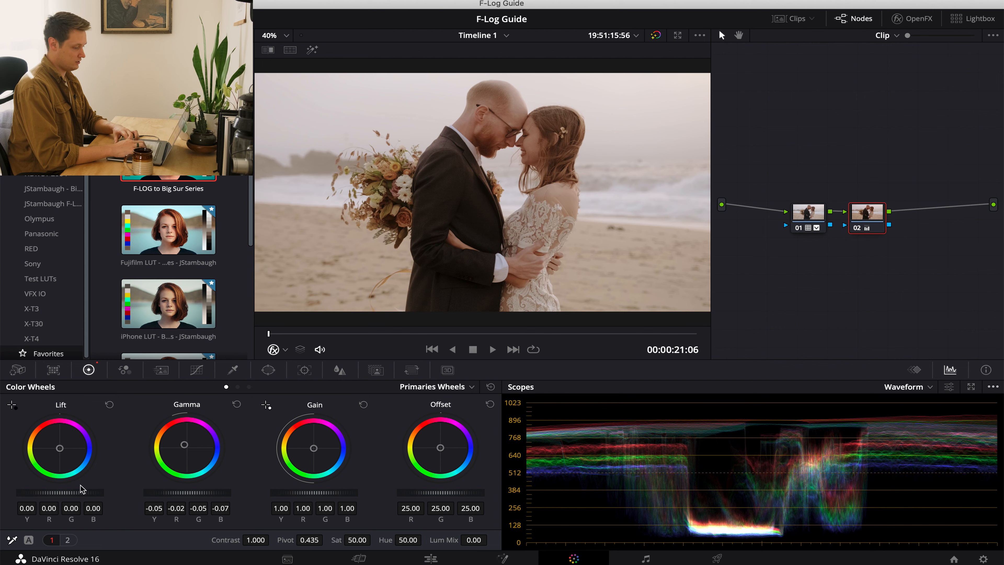
pyautogui.moveTo(82, 496); pyautogui.dragTo(47, 493)
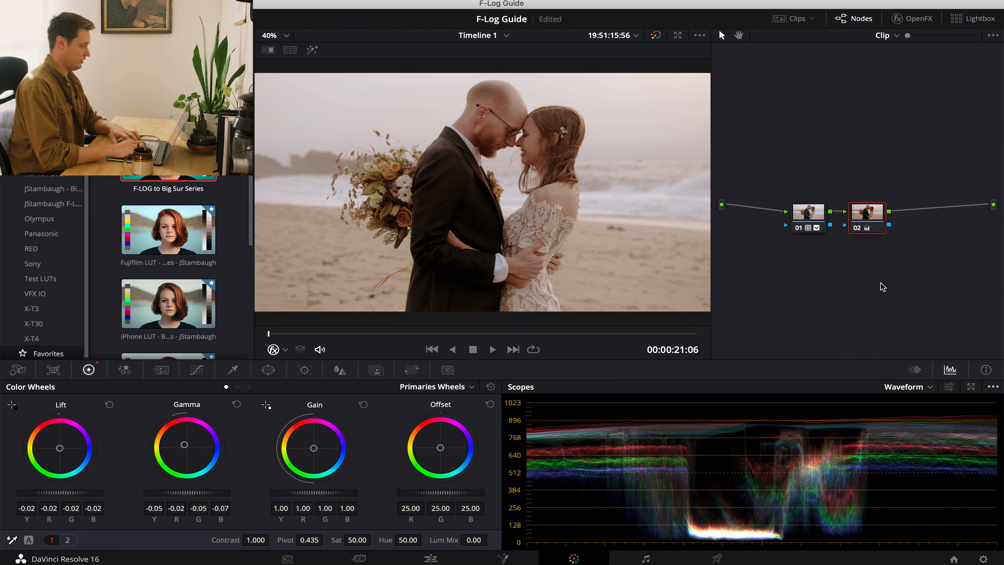
pyautogui.press('Down')
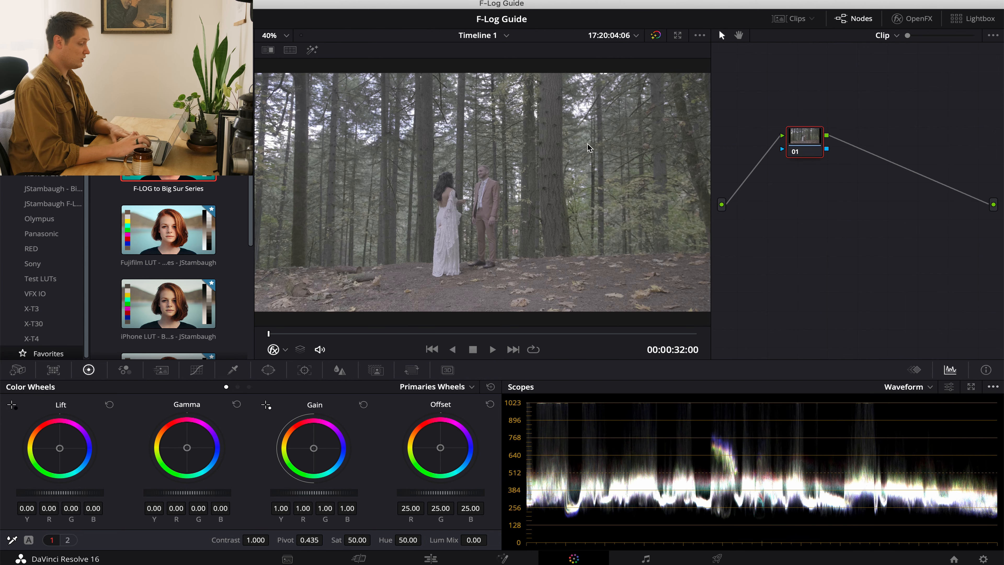
# Flip between the beach embrace clip and the forest couple clip to compare their images.
pyautogui.press('Up')
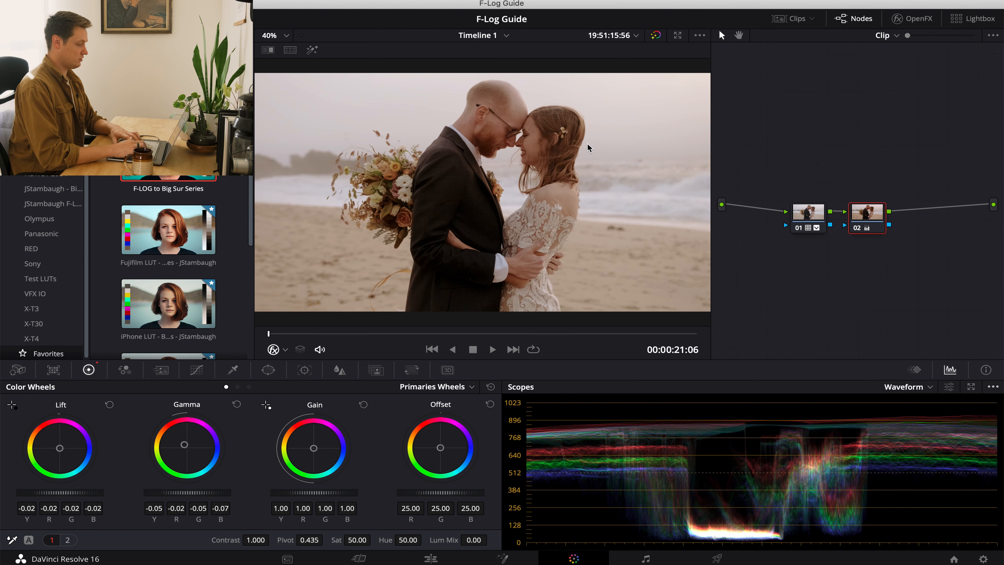
pyautogui.press('Down')
pyautogui.press('Up')
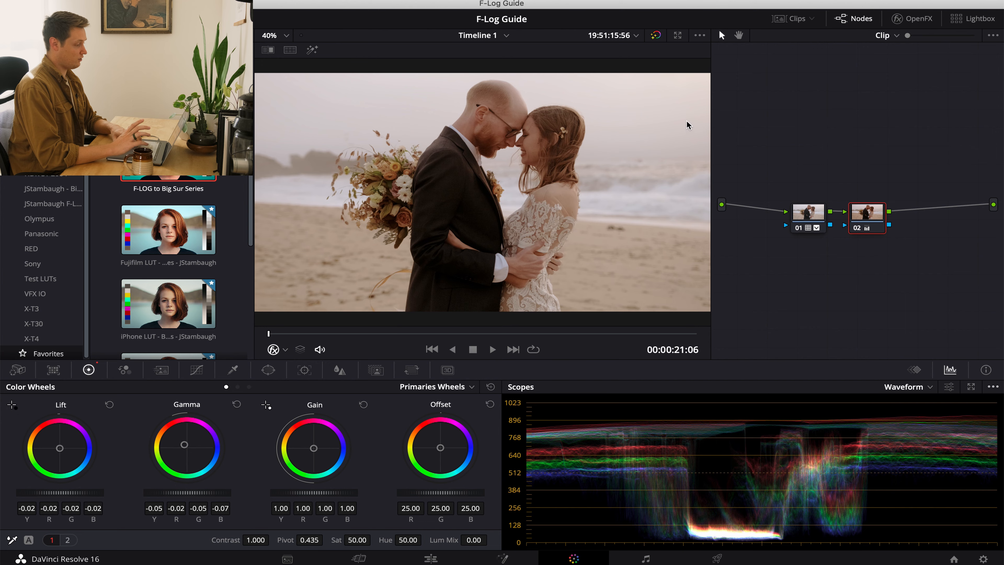
pyautogui.press('Down')
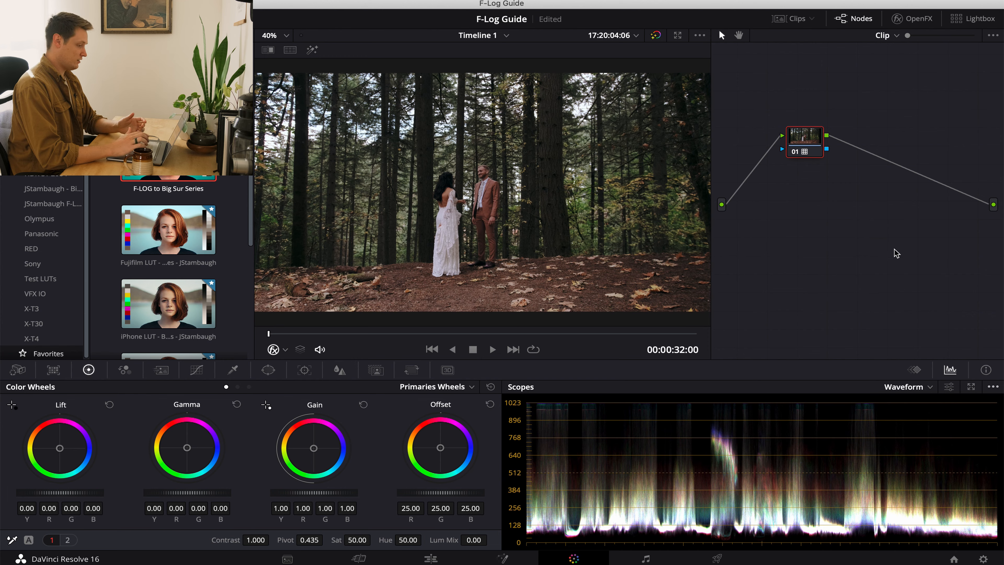
# Compare the forest couple clip with its grade bypassed and enabled, and play it through to about 00:00:37:00.
pyautogui.click(656, 35)
pyautogui.click(656, 35)
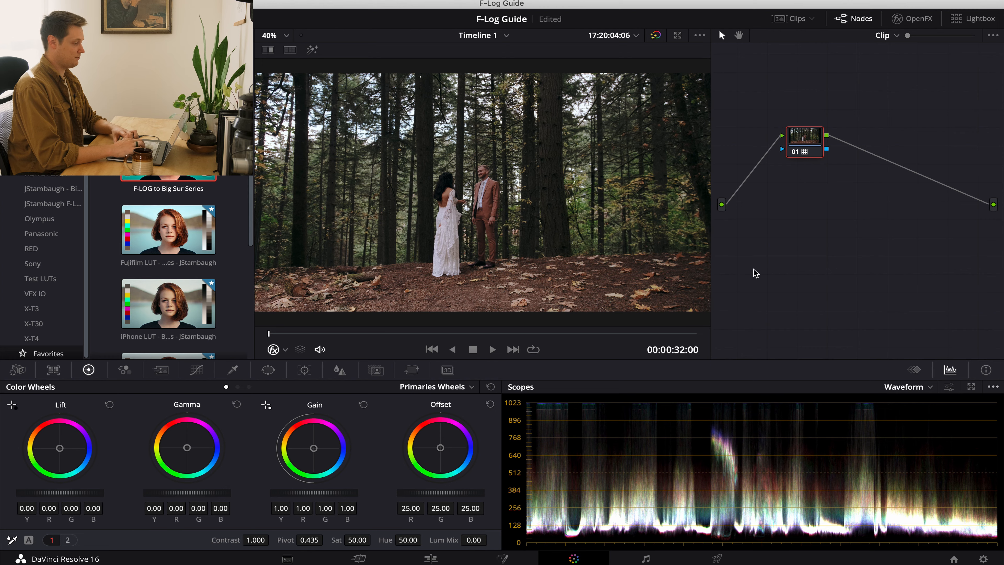
pyautogui.press('space')
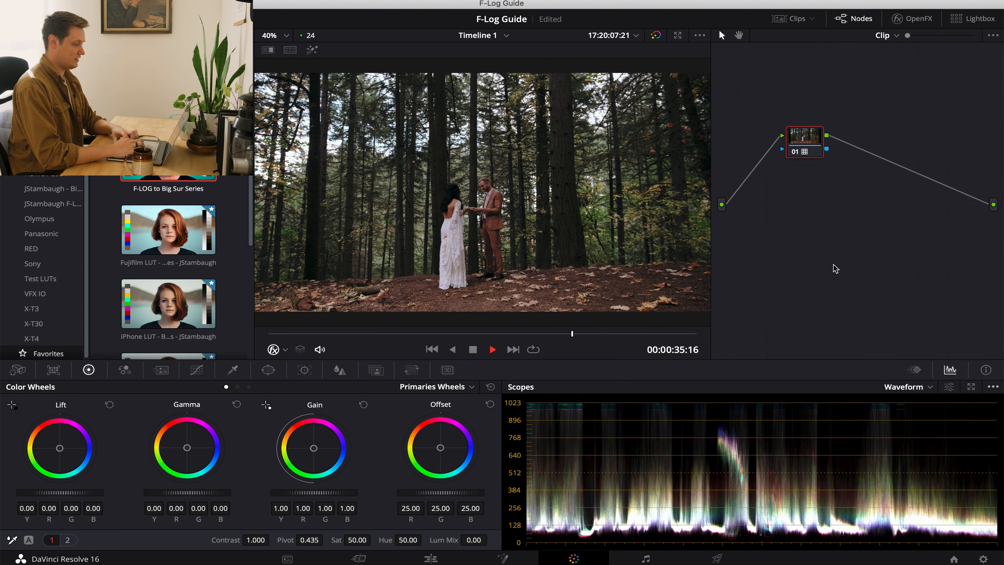
pyautogui.press('space')
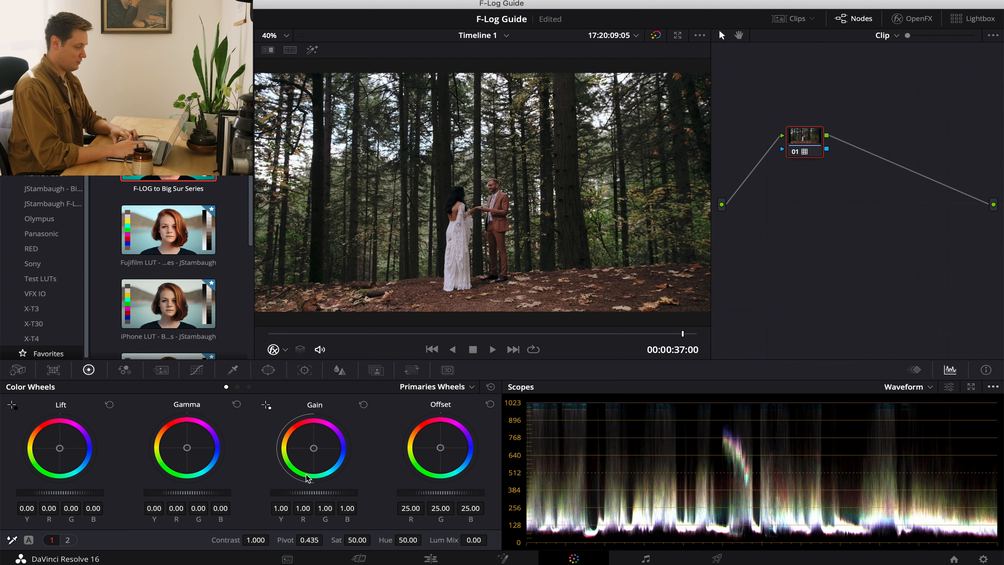
# Warm the forest couple clip's gamma very slightly and check the result against the ungraded image.
pyautogui.moveTo(187, 448); pyautogui.dragTo(182, 440)
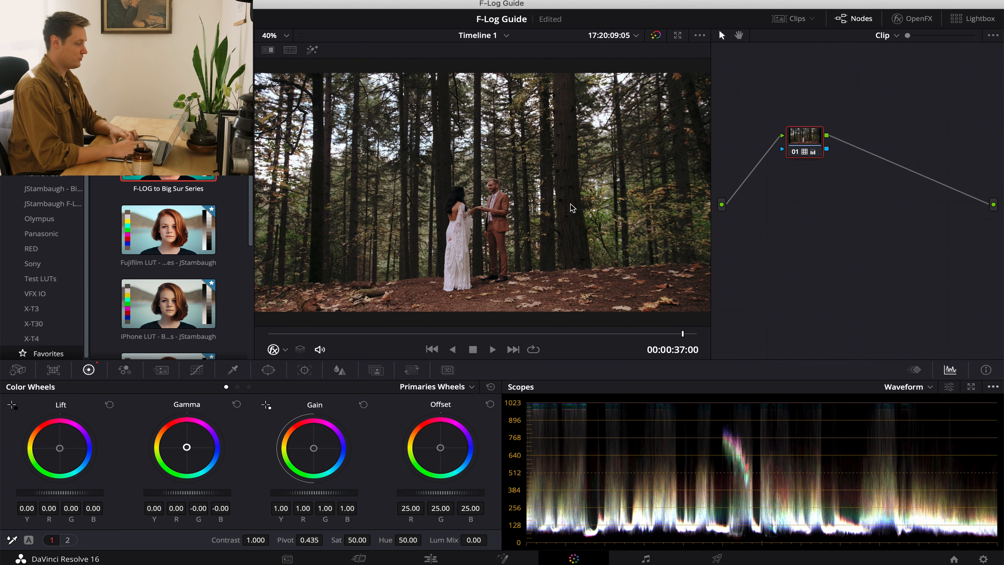
pyautogui.click(662, 35)
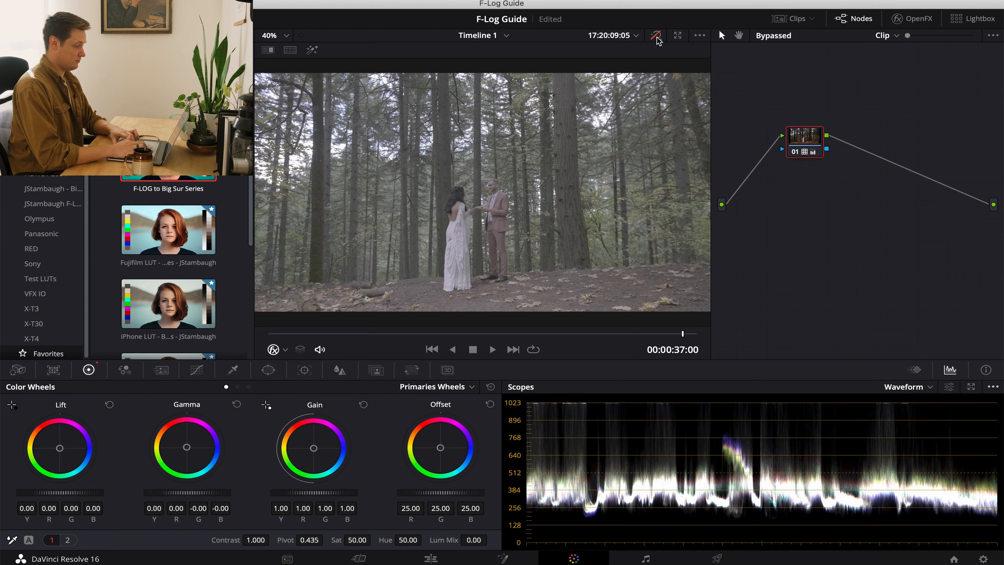
pyautogui.click(661, 35)
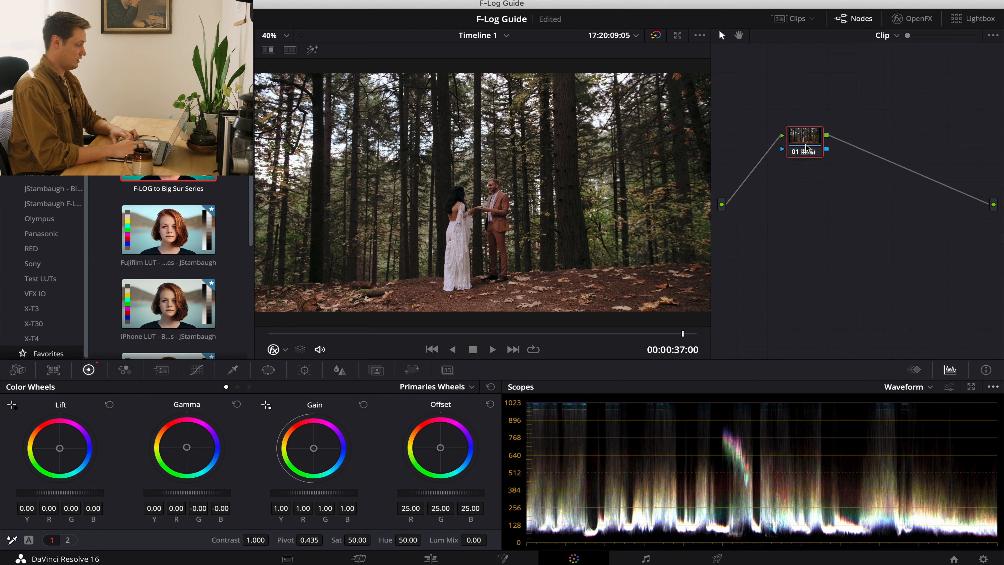
# Line up node 01 with the input and output and lower its log highlights to -0.10.
pyautogui.moveTo(807, 147); pyautogui.dragTo(807, 222)
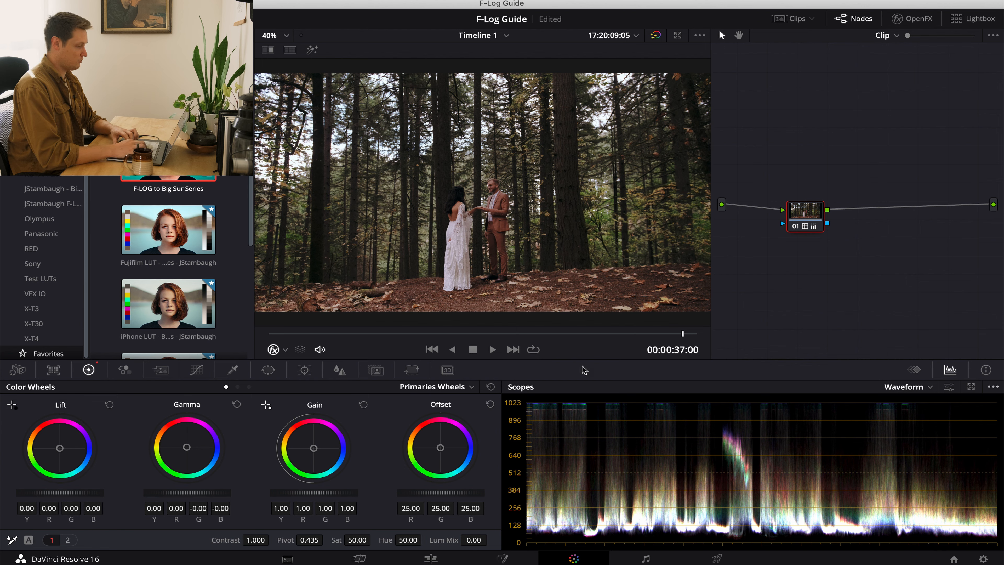
pyautogui.click(249, 386)
pyautogui.moveTo(328, 499); pyautogui.dragTo(267, 498)
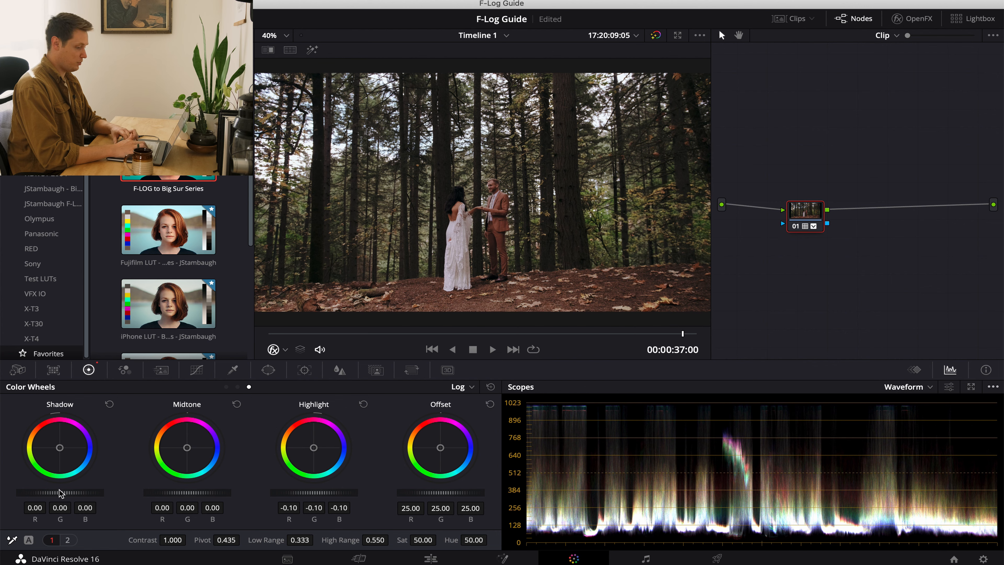
# Try lowering the log shadows to -0.20 on the forest couple clip and reset them.
pyautogui.moveTo(62, 493); pyautogui.dragTo(14, 495)
pyautogui.moveTo(501, 275); pyautogui.dragTo(434, 284)
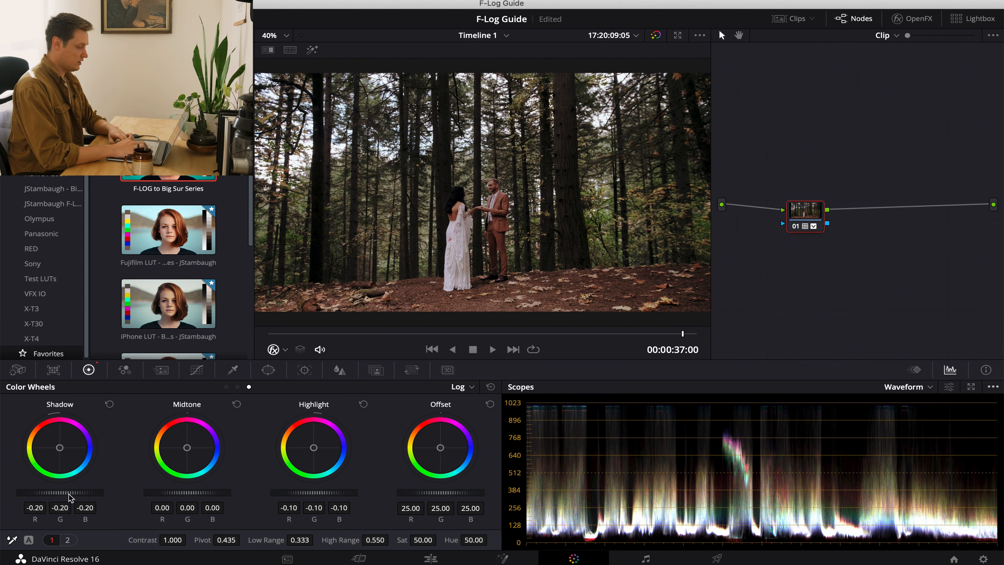
pyautogui.click(109, 404)
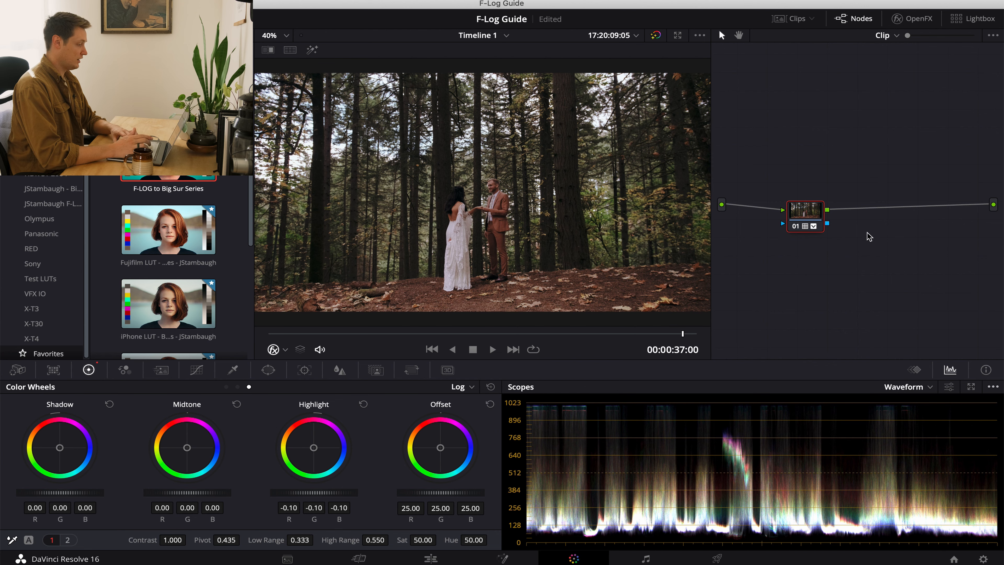
# Copy the forest couple clip's grade to the hand-holding clip, align its node, and reset the log wheels.
pyautogui.moveTo(810, 199); pyautogui.dragTo(811, 207)
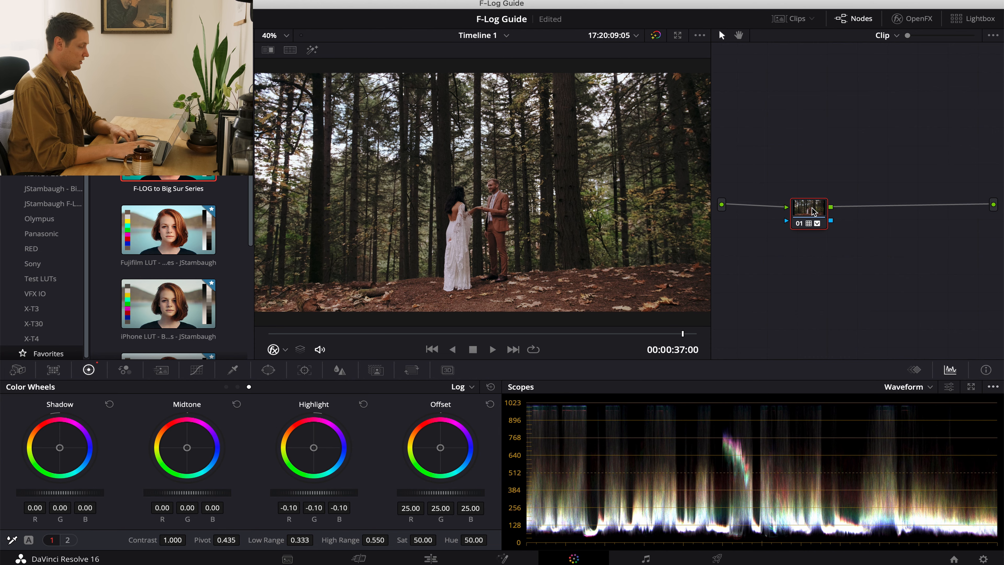
pyautogui.press('Down')
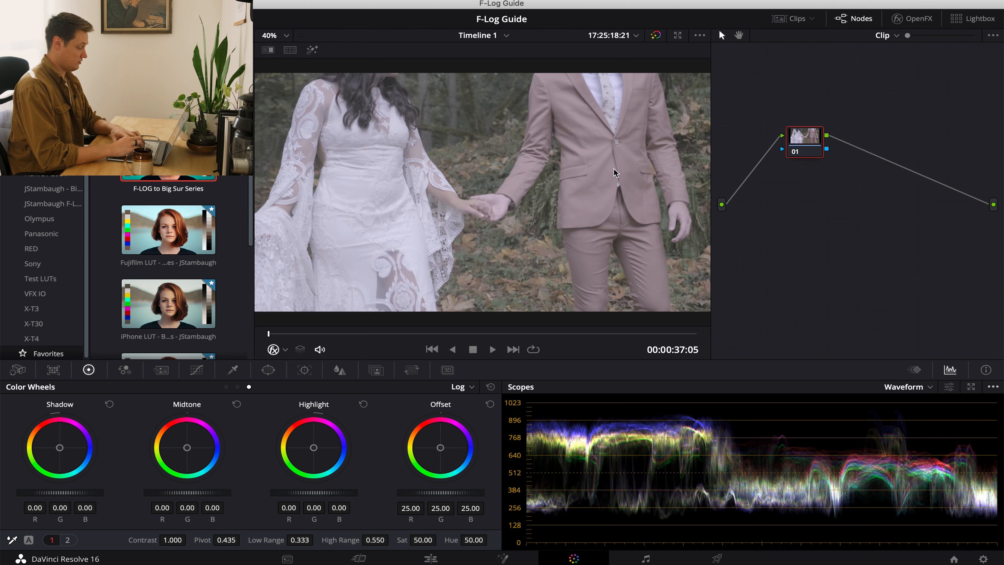
pyautogui.press('Up')
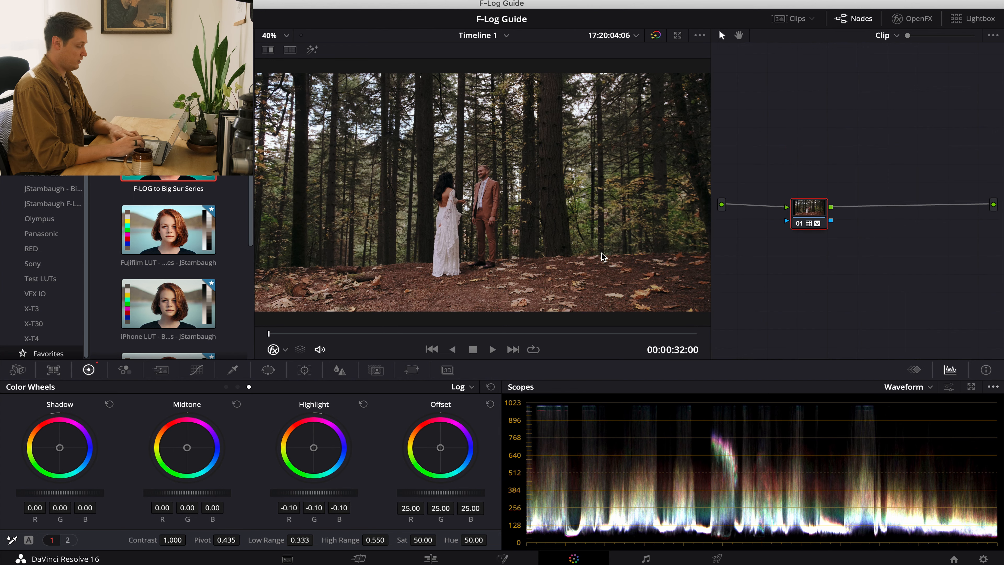
pyautogui.press('Down')
pyautogui.hotkey('ctrl', 'v')
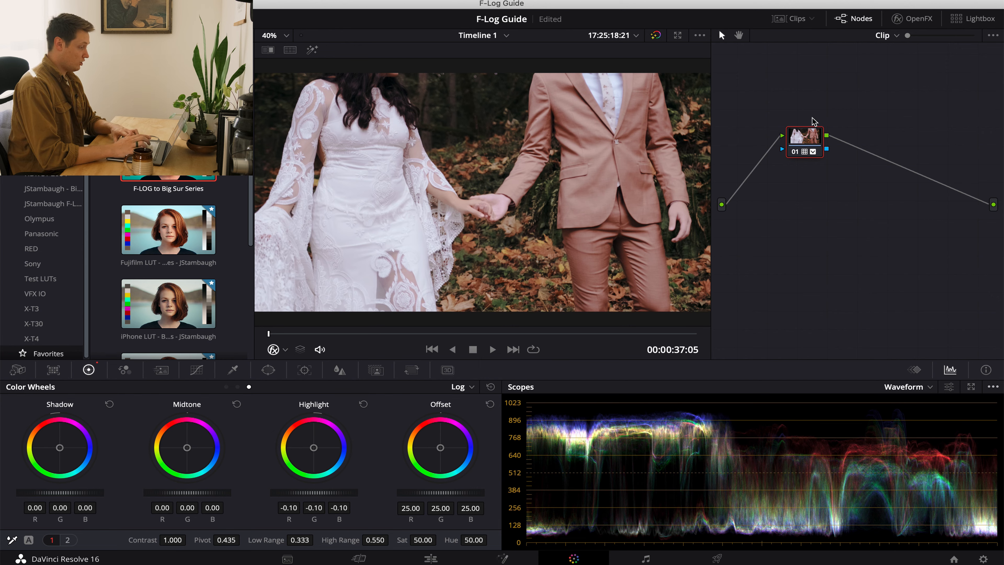
pyautogui.moveTo(804, 142); pyautogui.dragTo(799, 210)
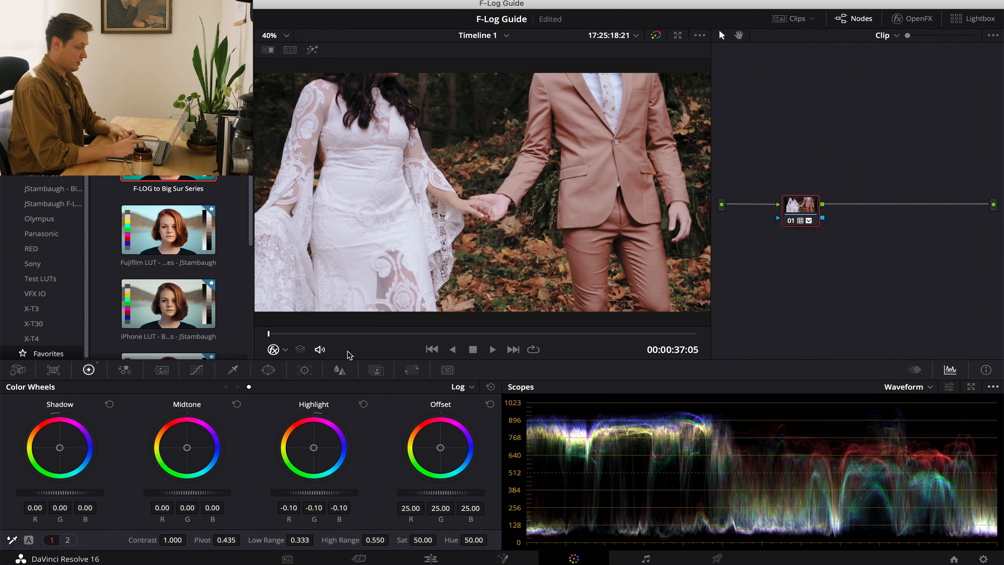
pyautogui.click(490, 387)
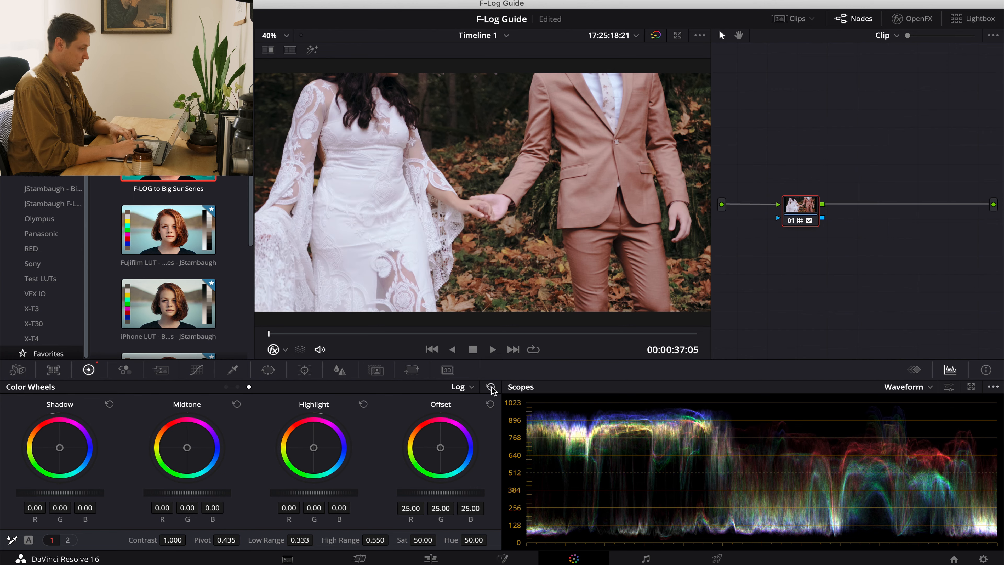
# Try resetting the primary wheels and lowering the offset to 13.65 on the hand-holding clip, and undo both changes.
pyautogui.click(226, 387)
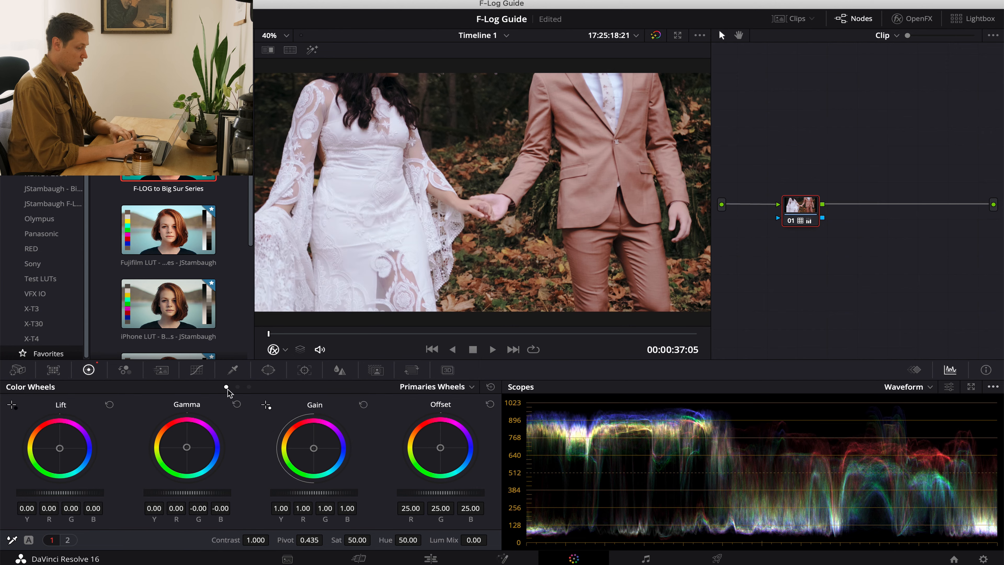
pyautogui.click(491, 387)
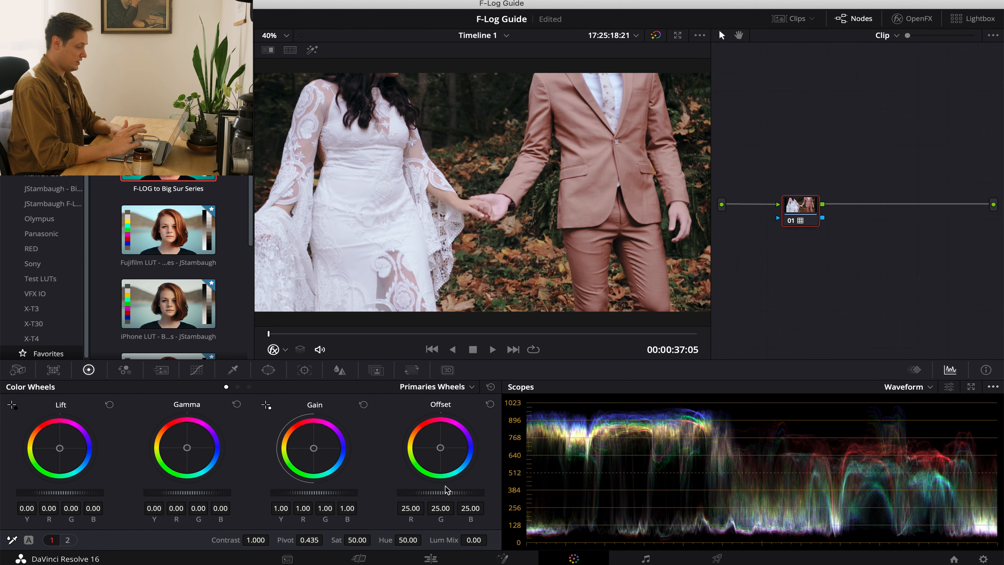
pyautogui.moveTo(446, 500); pyautogui.dragTo(207, 527)
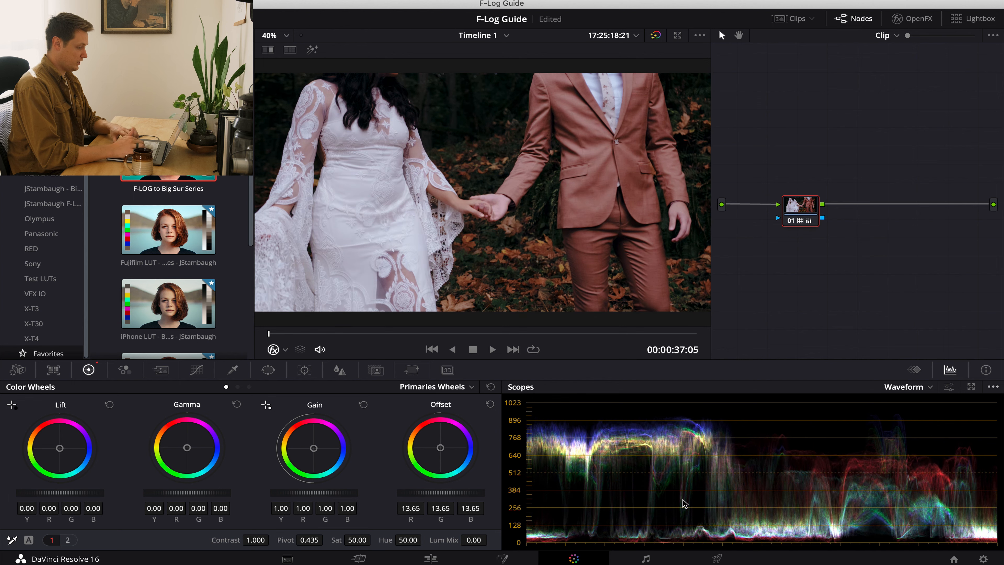
pyautogui.press('super+z')
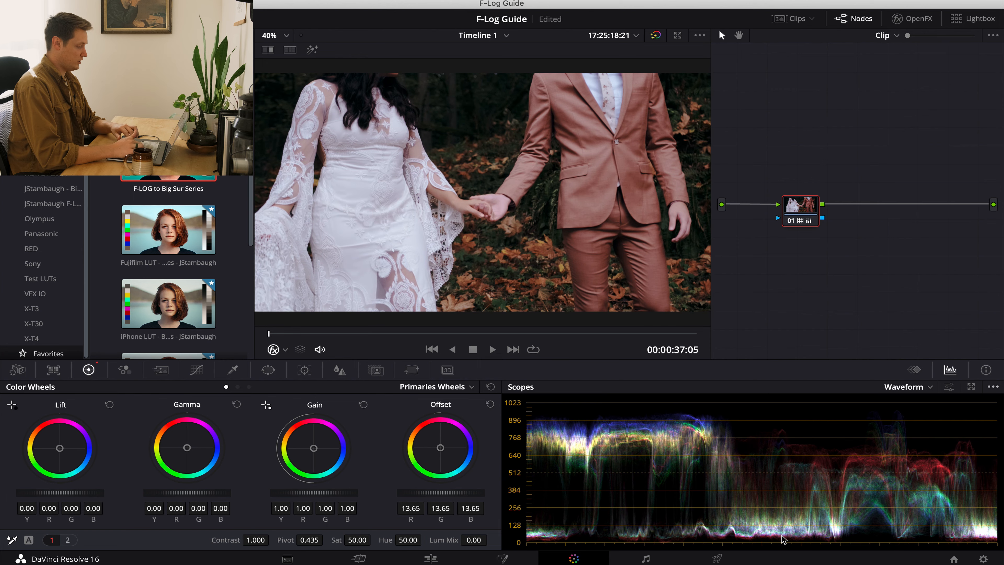
pyautogui.press('super+z')
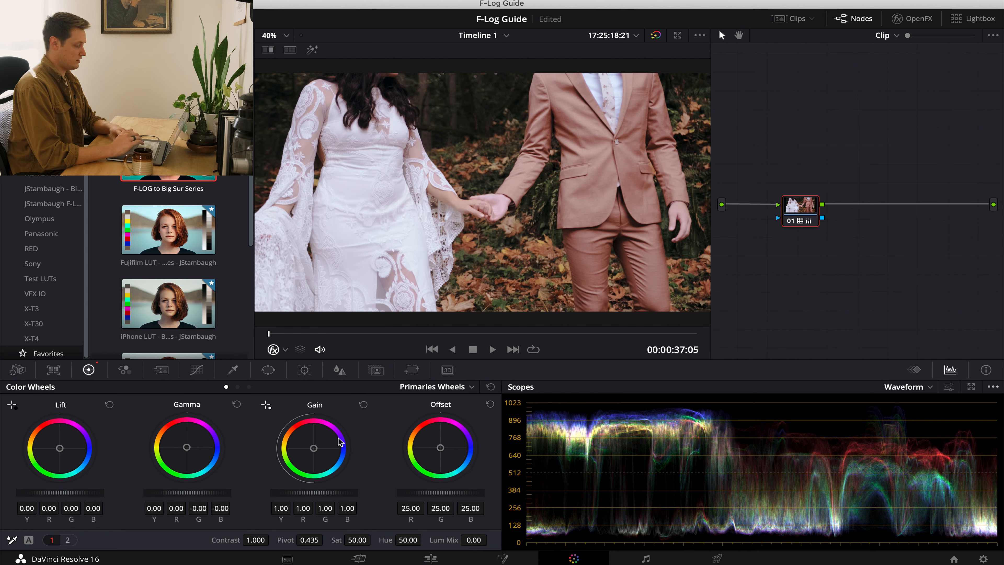
# Try lowering the log highlights to -0.42 on the hand-holding clip and reset them.
pyautogui.click(249, 387)
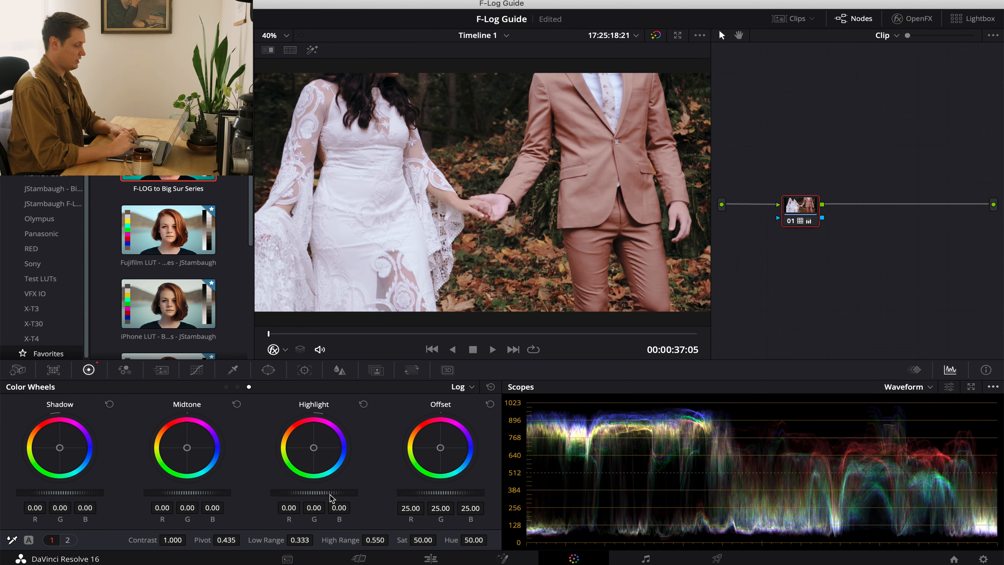
pyautogui.moveTo(330, 498); pyautogui.dragTo(129, 509)
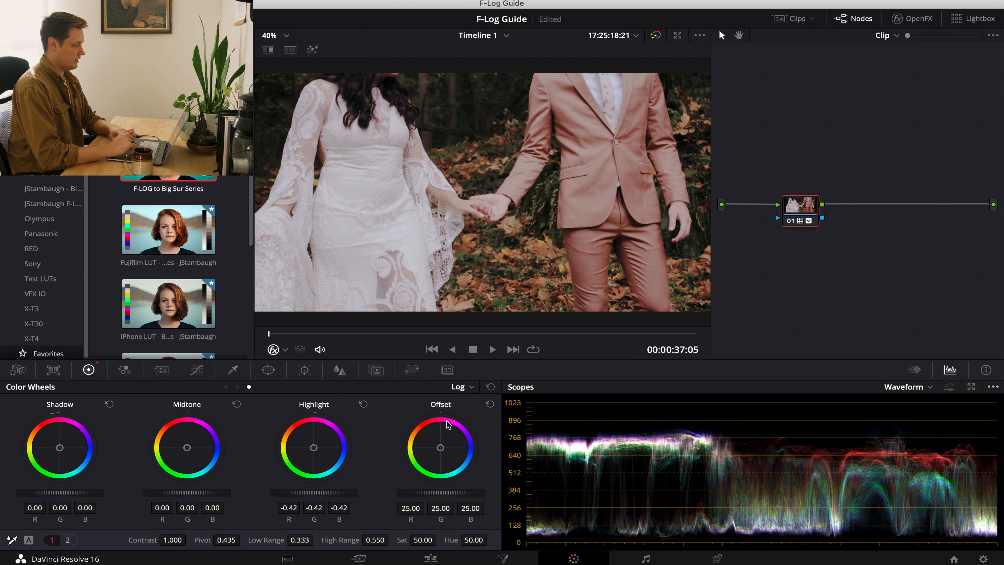
pyautogui.click(363, 404)
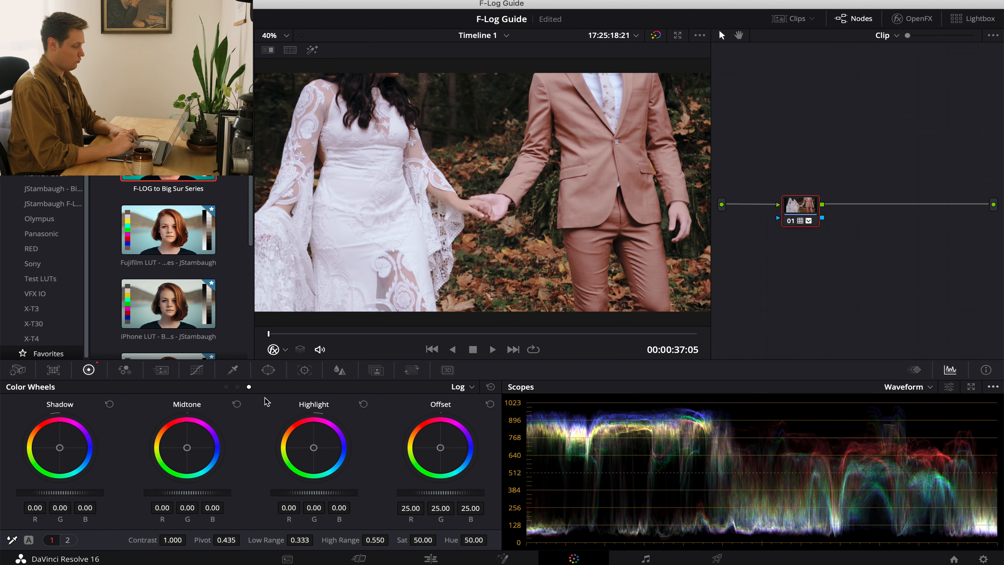
# Lower the hand-holding clip's master gain to 0.90, and reset its lift after trying it at -0.02.
pyautogui.click(226, 386)
pyautogui.moveTo(325, 495); pyautogui.dragTo(265, 502)
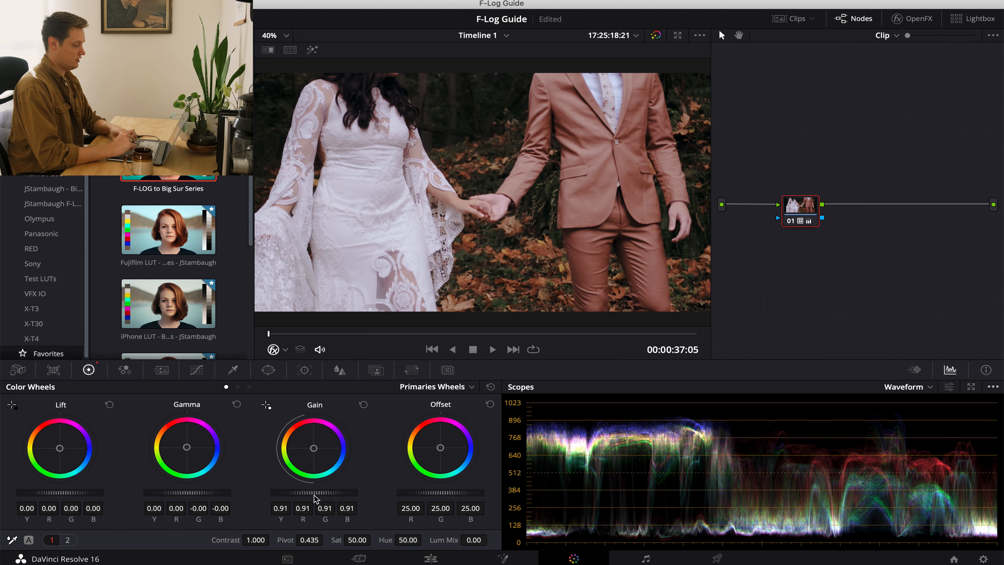
pyautogui.moveTo(315, 498); pyautogui.dragTo(295, 498)
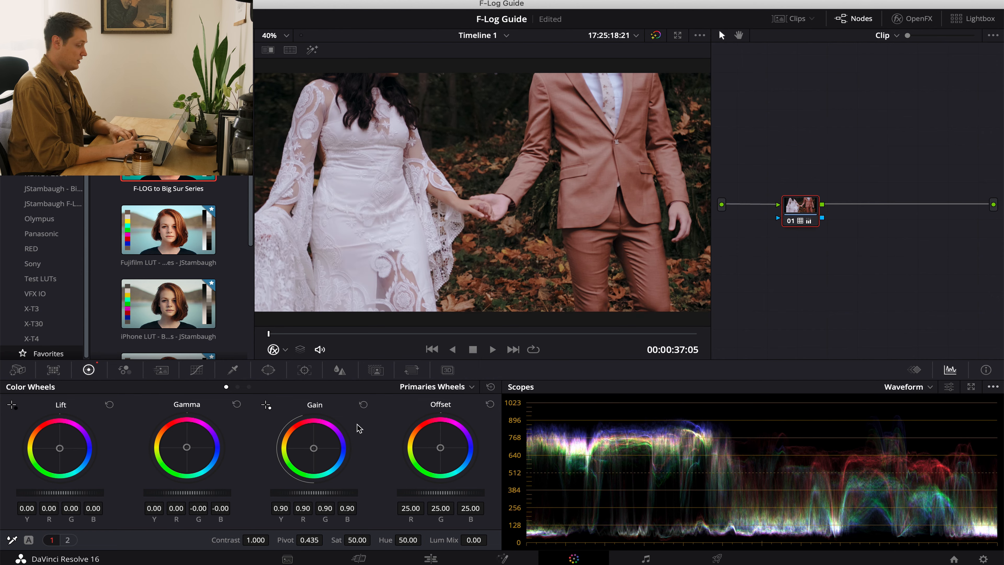
pyautogui.click(363, 404)
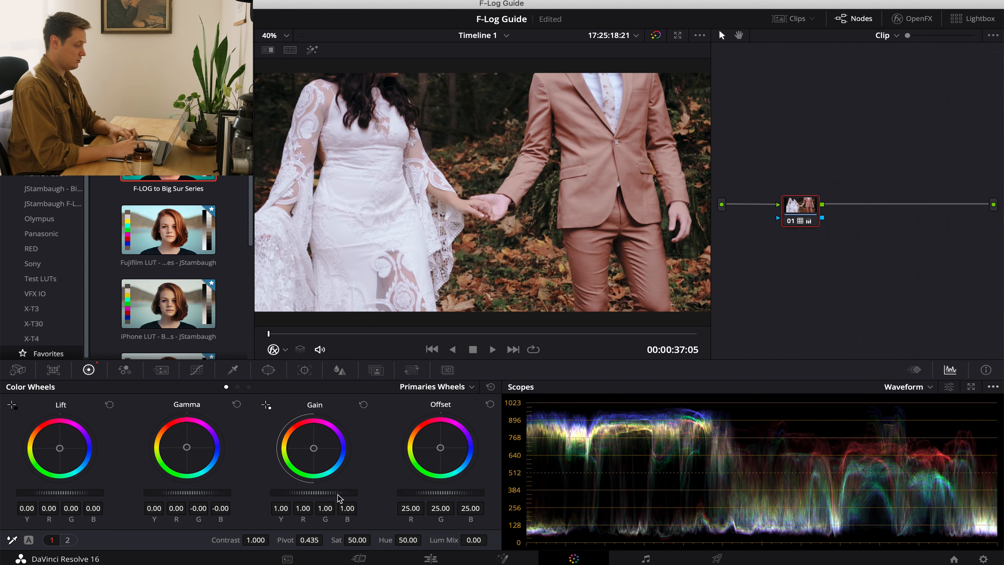
pyautogui.moveTo(339, 498); pyautogui.dragTo(285, 500)
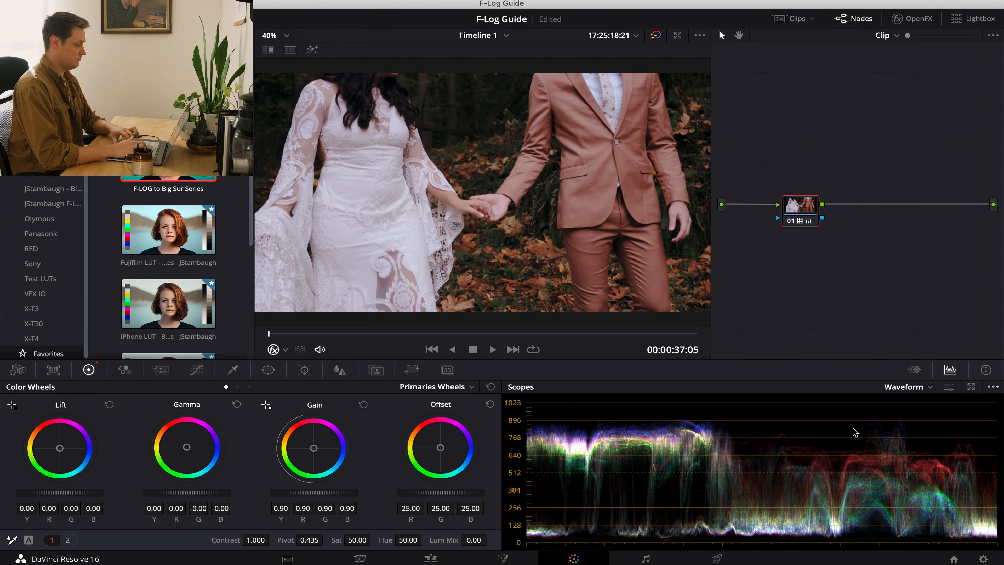
pyautogui.moveTo(84, 499); pyautogui.dragTo(57, 496)
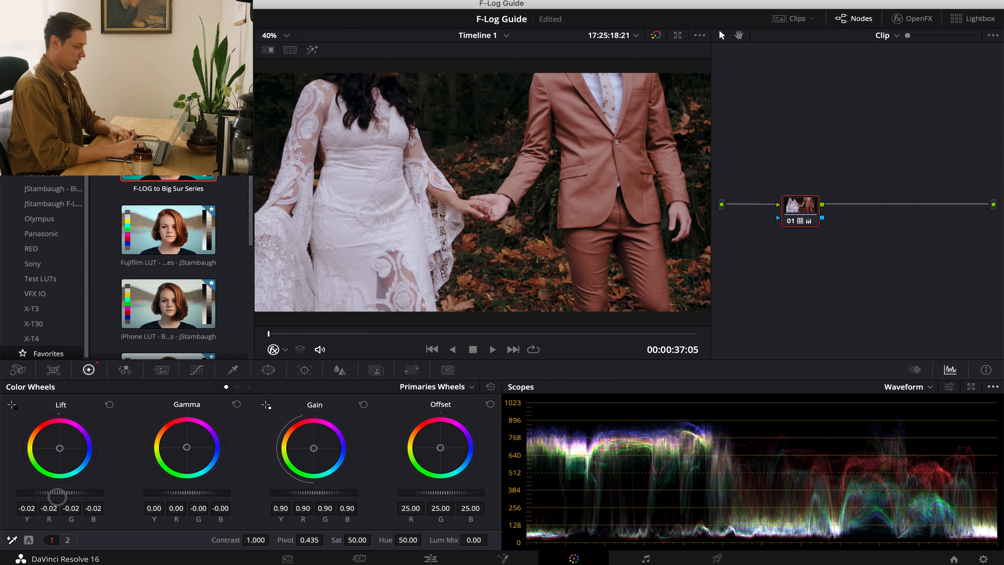
pyautogui.click(109, 408)
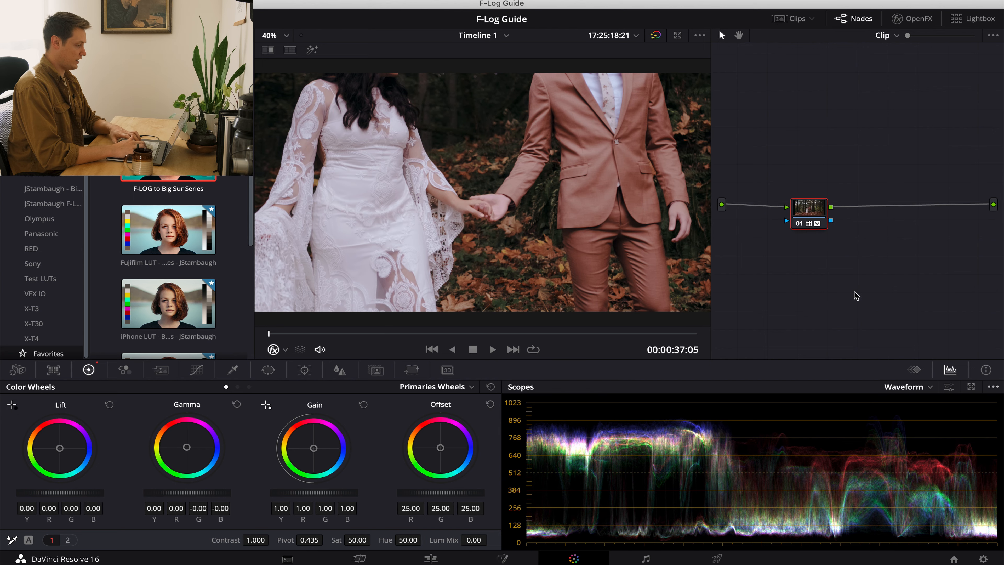
# Flip between the forest couple clip and the hand-holding clip to check how well their grades match.
pyautogui.press('Up')
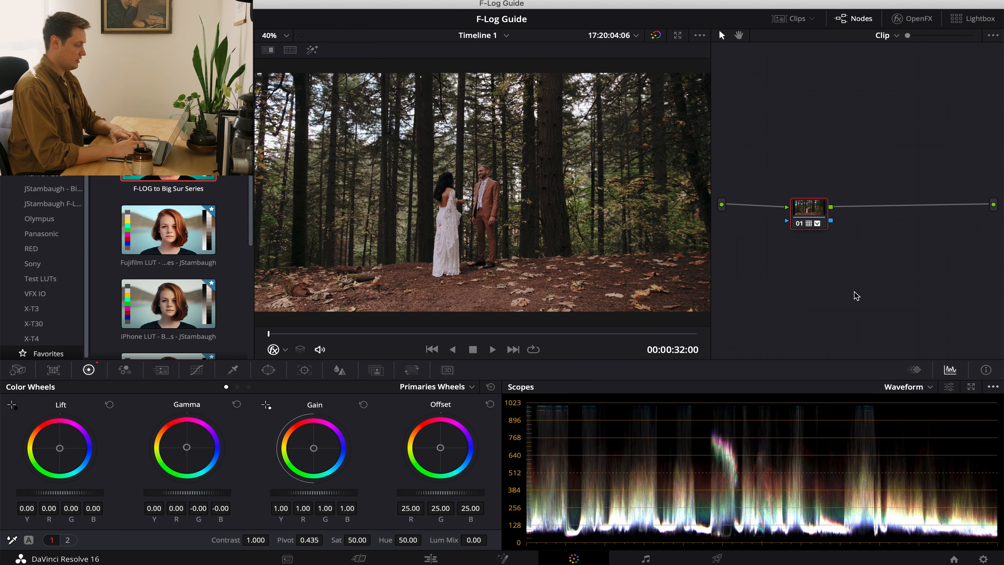
pyautogui.press('Down')
pyautogui.press('Up')
pyautogui.press('Down')
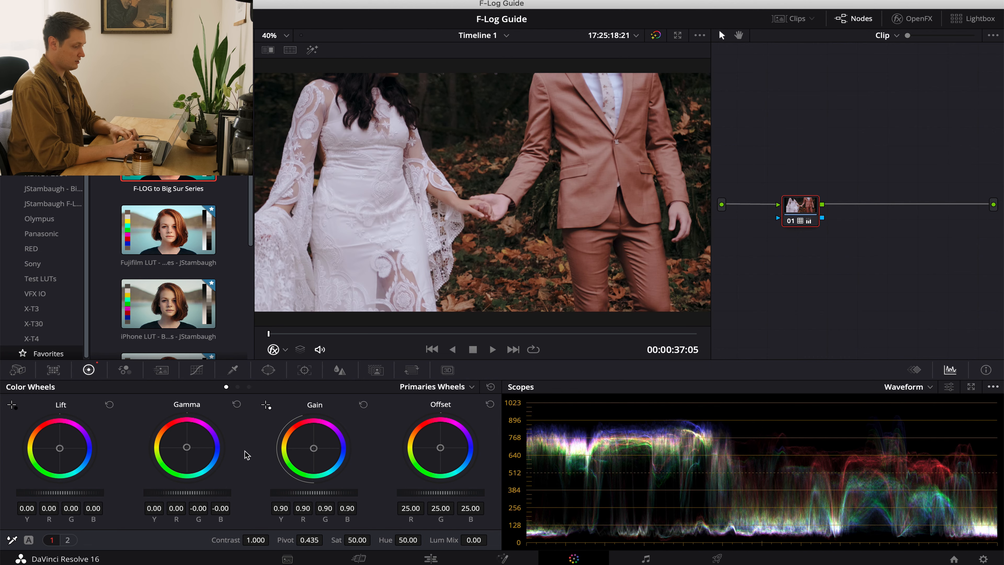
# Reset the hand-holding clip's gamma, and shift the gamma color balance so its blue value is -0.01.
pyautogui.moveTo(187, 448); pyautogui.dragTo(180, 454)
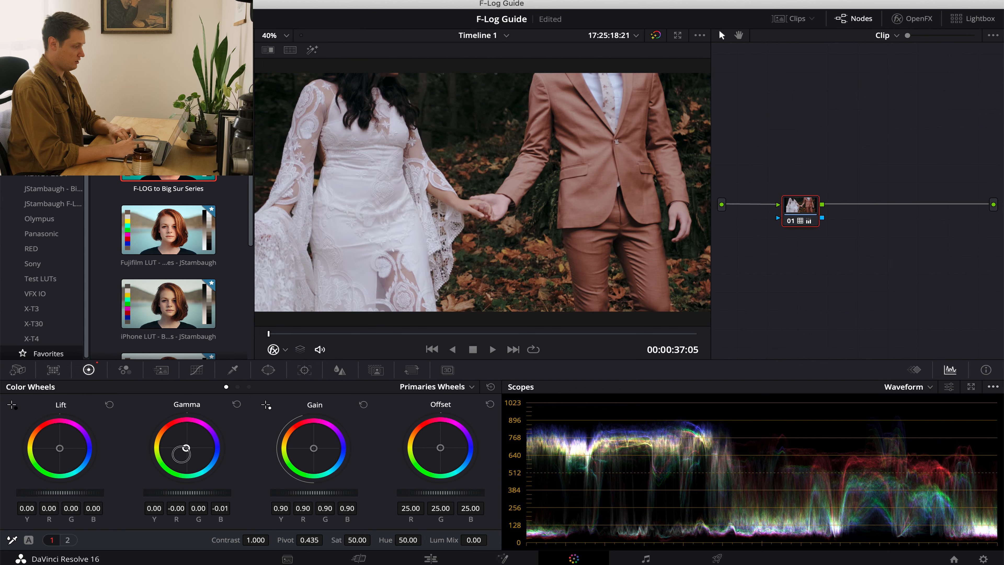
pyautogui.moveTo(186, 447); pyautogui.dragTo(187, 442)
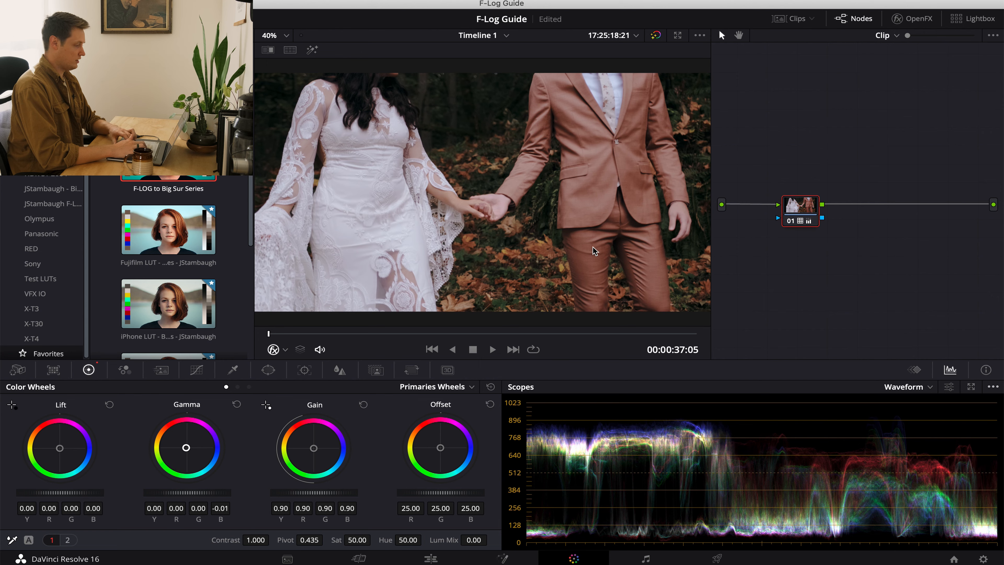
pyautogui.click(236, 404)
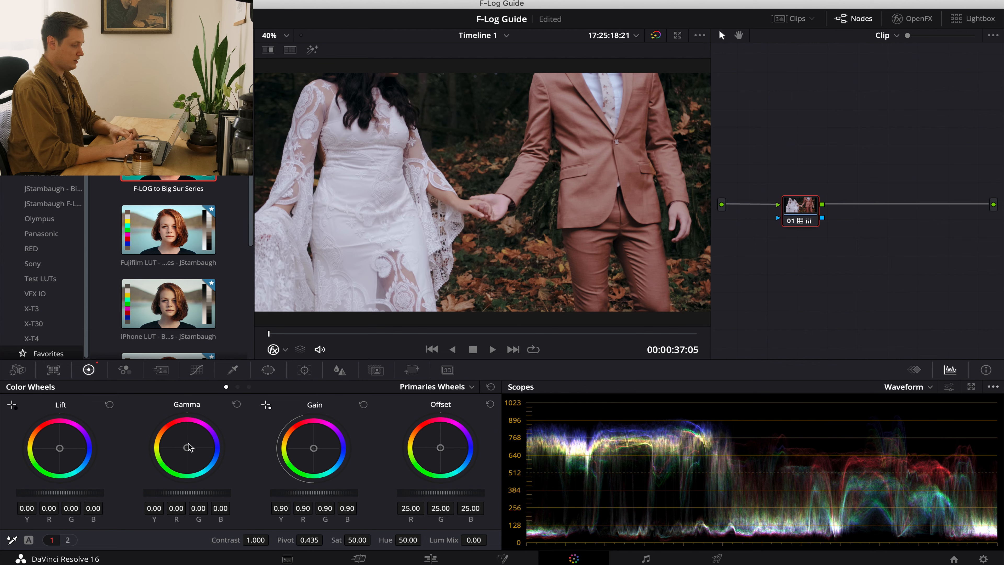
pyautogui.moveTo(187, 450); pyautogui.dragTo(186, 448)
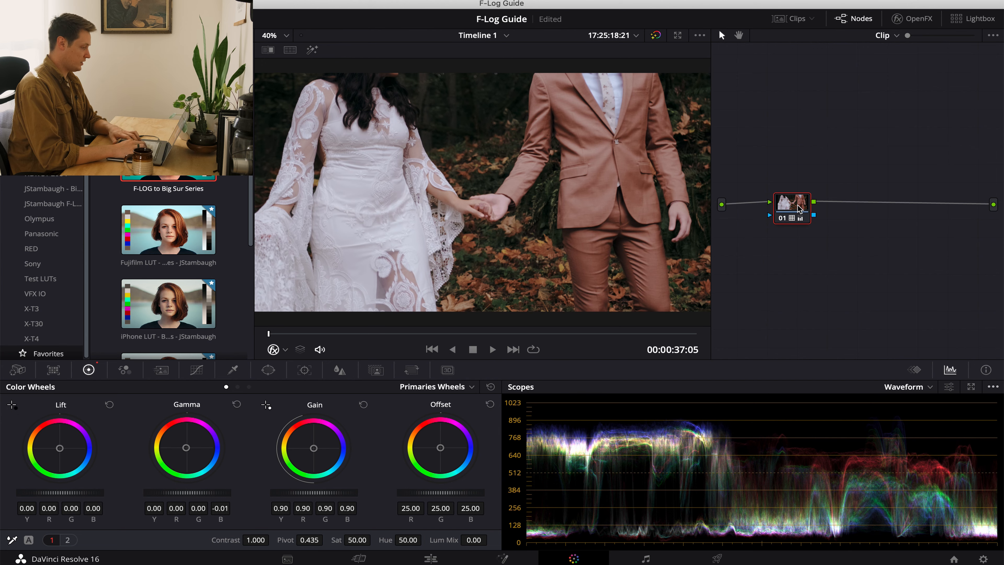
# Go to the ungraded close-up ceremony clip and inspect the couple and officiant at different magnifications, ending with the whole frame fitted.
pyautogui.press('Down')
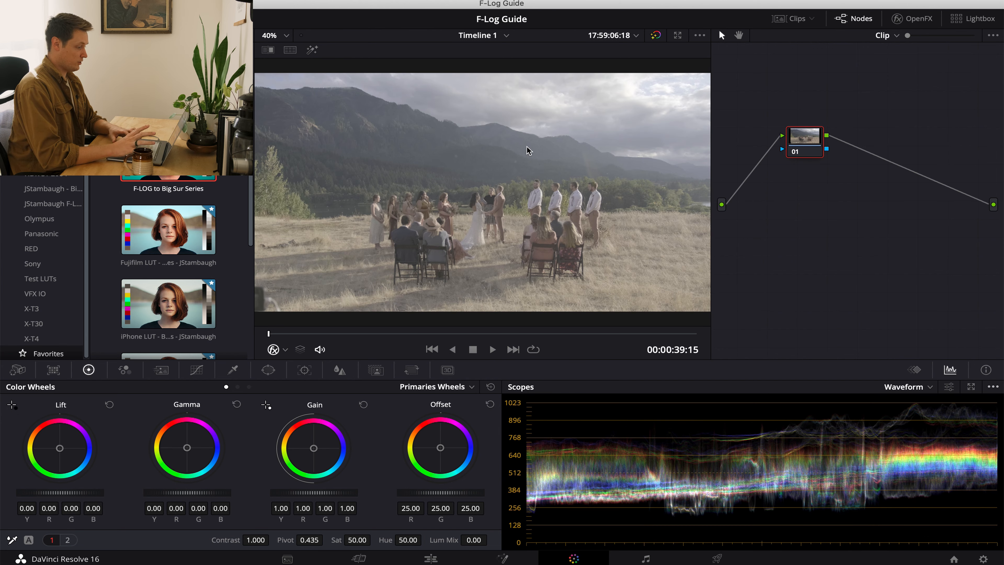
pyautogui.press('Down')
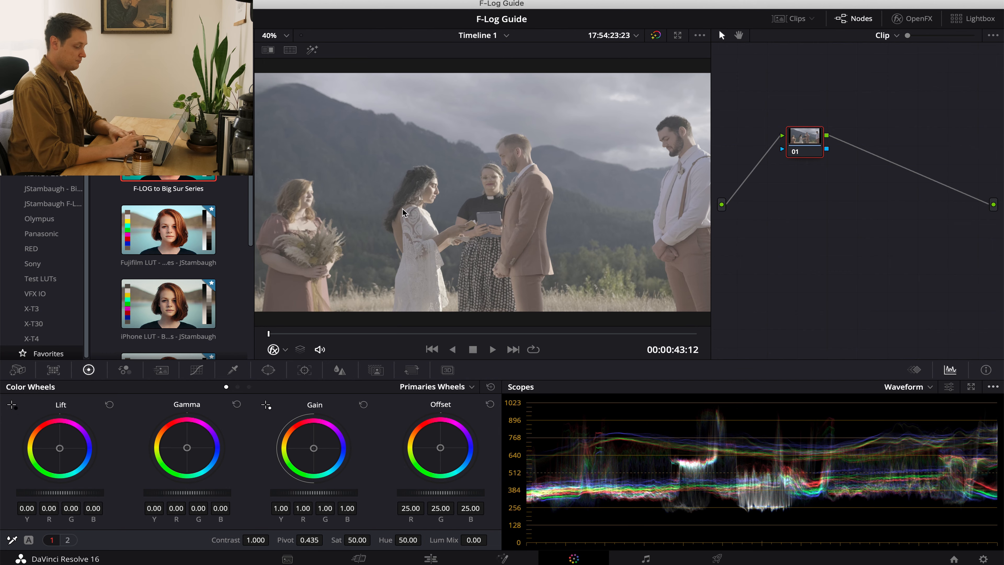
pyautogui.scroll(5, 403, 208)
pyautogui.scroll(-2, 354, 197)
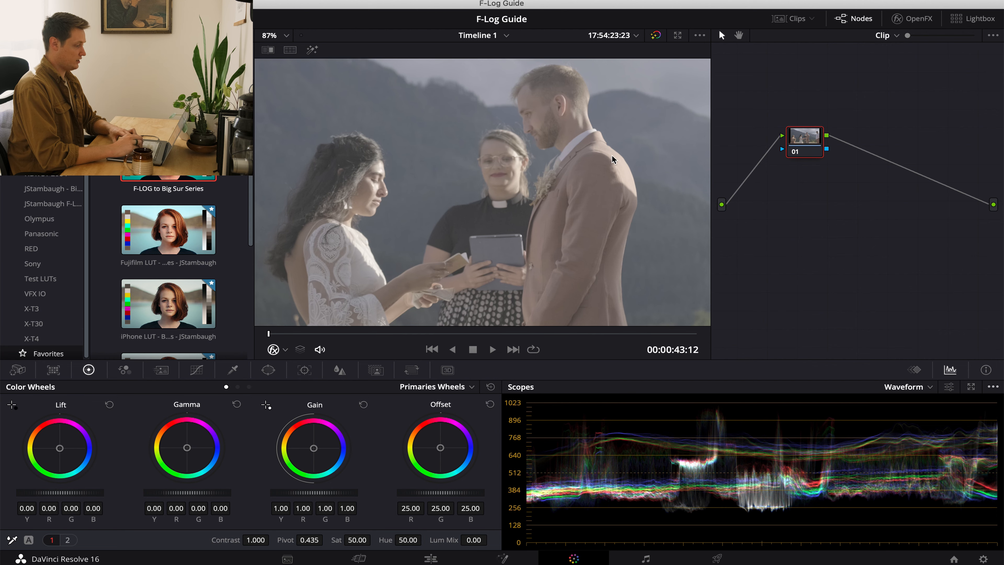
pyautogui.click(278, 35)
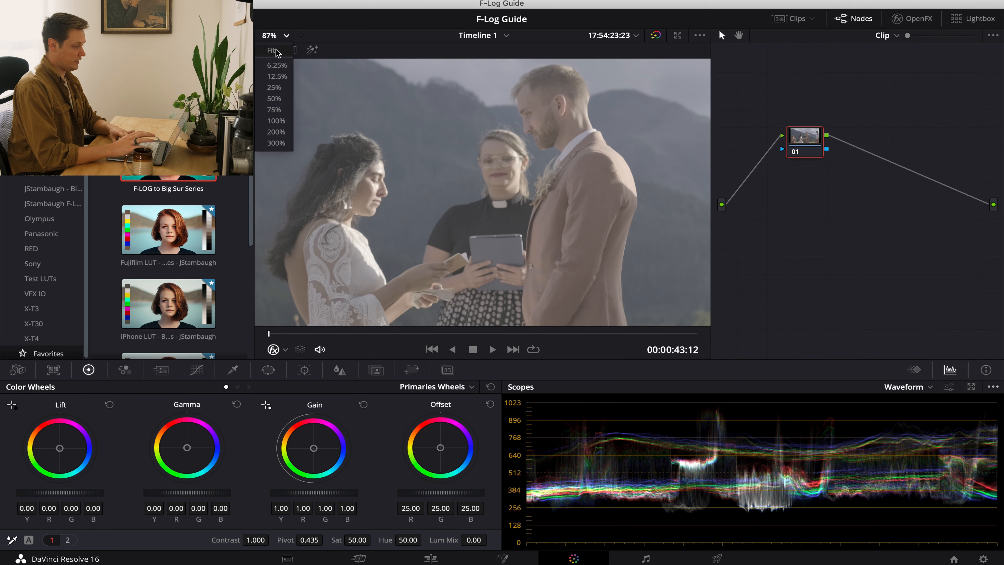
pyautogui.click(275, 39)
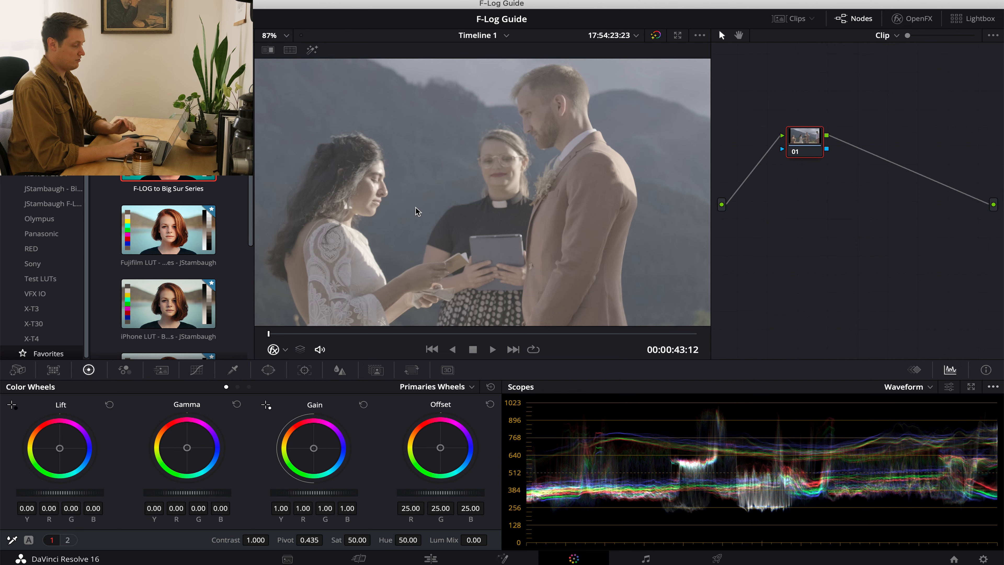
pyautogui.click(279, 38)
pyautogui.click(276, 50)
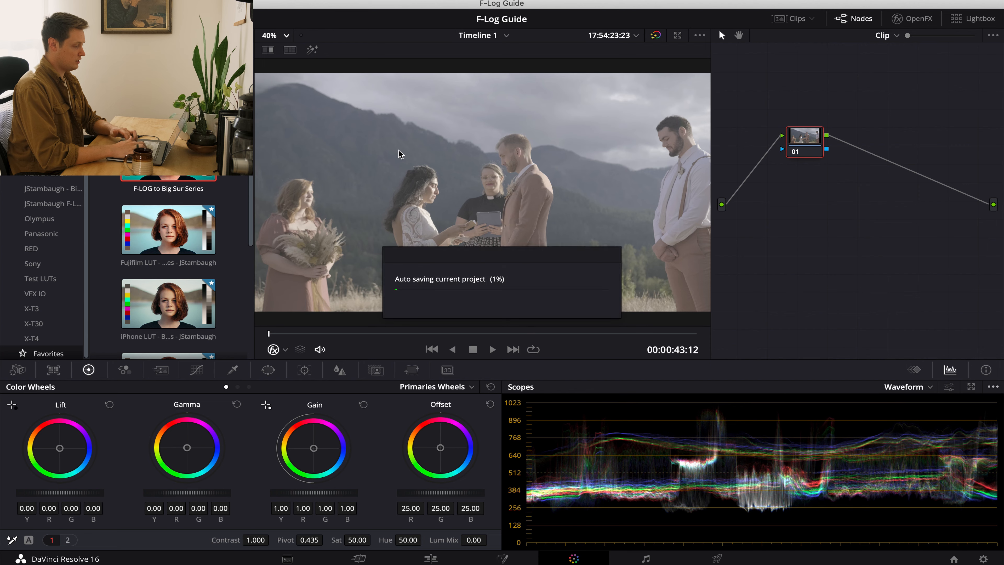
pyautogui.scroll(6, 425, 188)
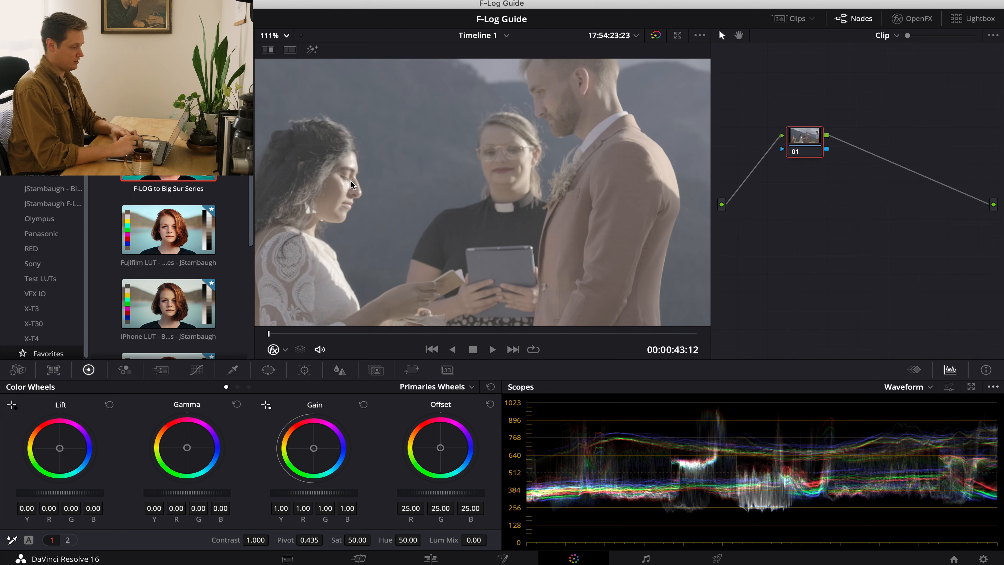
pyautogui.scroll(-5, 401, 254)
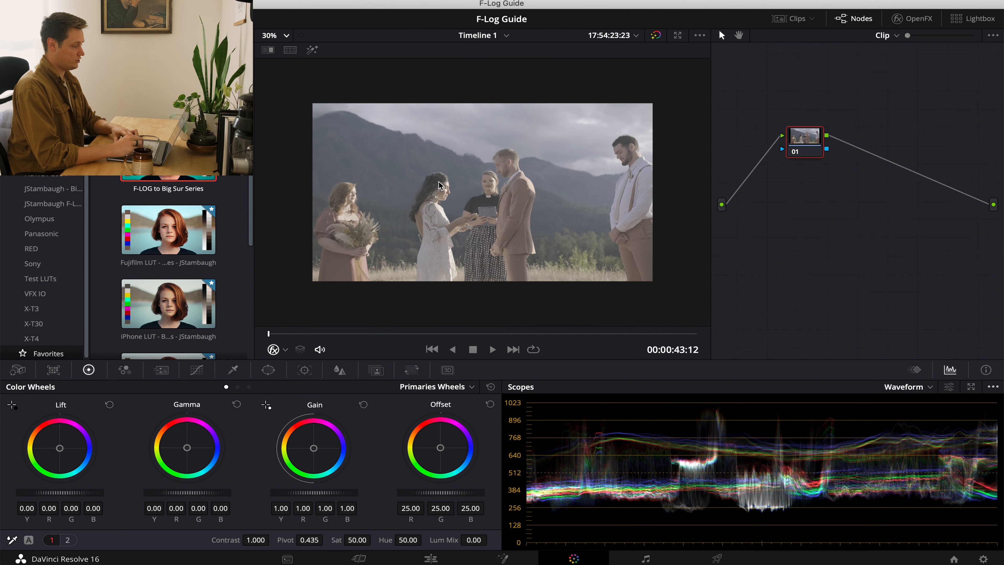
pyautogui.click(277, 35)
pyautogui.click(273, 65)
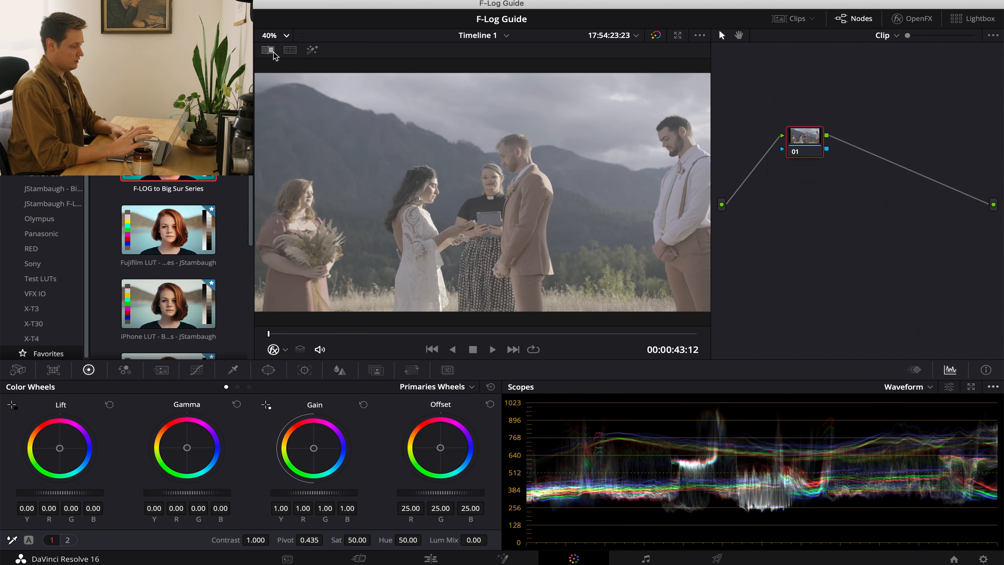
# Paste the copied grade onto the close-up ceremony clip and check the faces up close.
pyautogui.press('super+v')
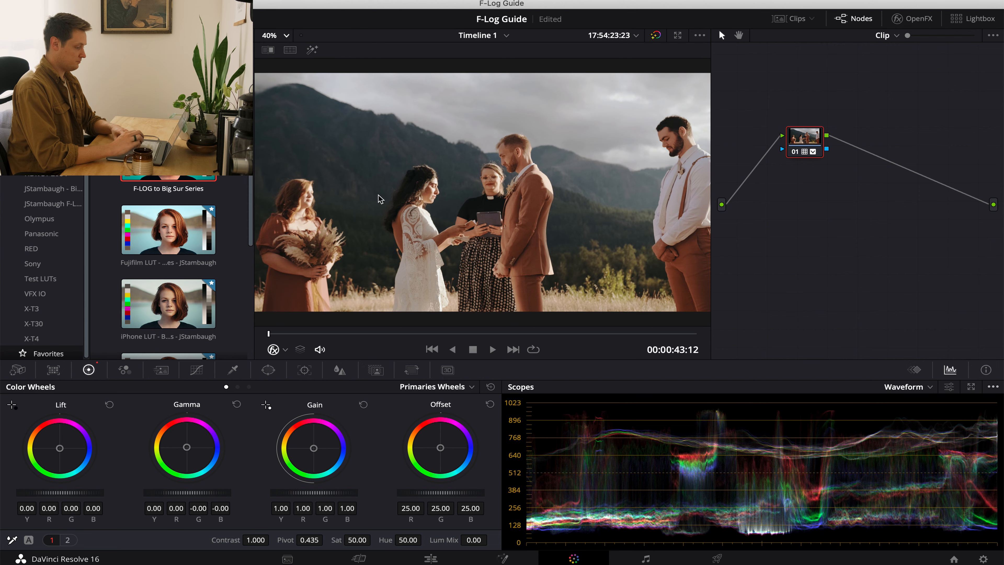
pyautogui.scroll(4, 420, 202)
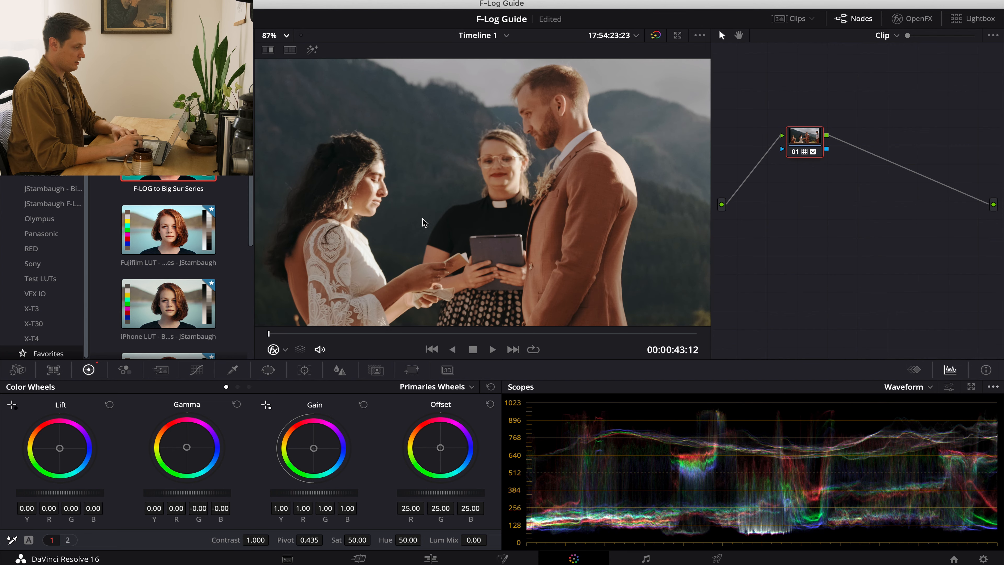
pyautogui.scroll(-5, 409, 208)
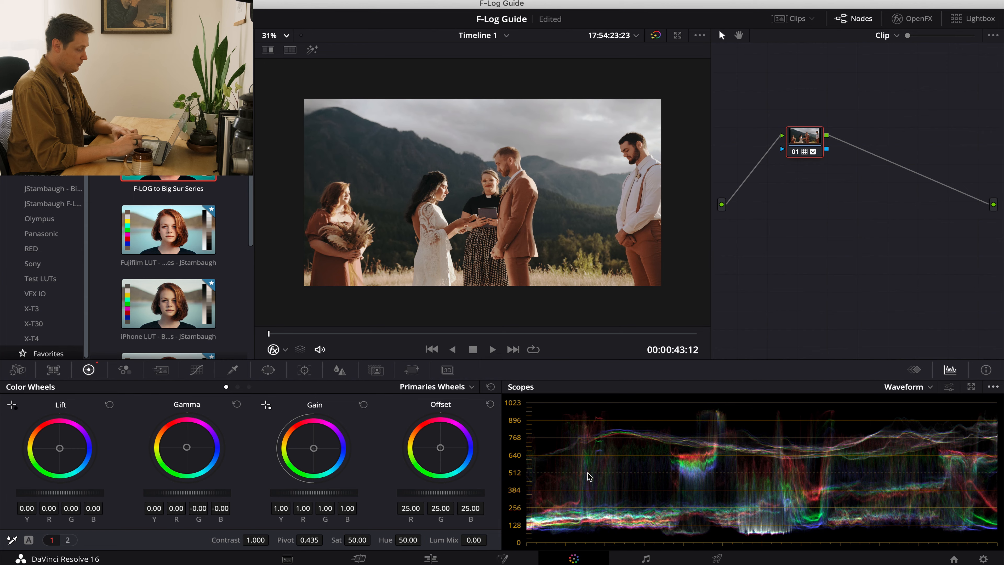
# Lower the log highlights to -0.15 on the close-up ceremony clip.
pyautogui.click(249, 386)
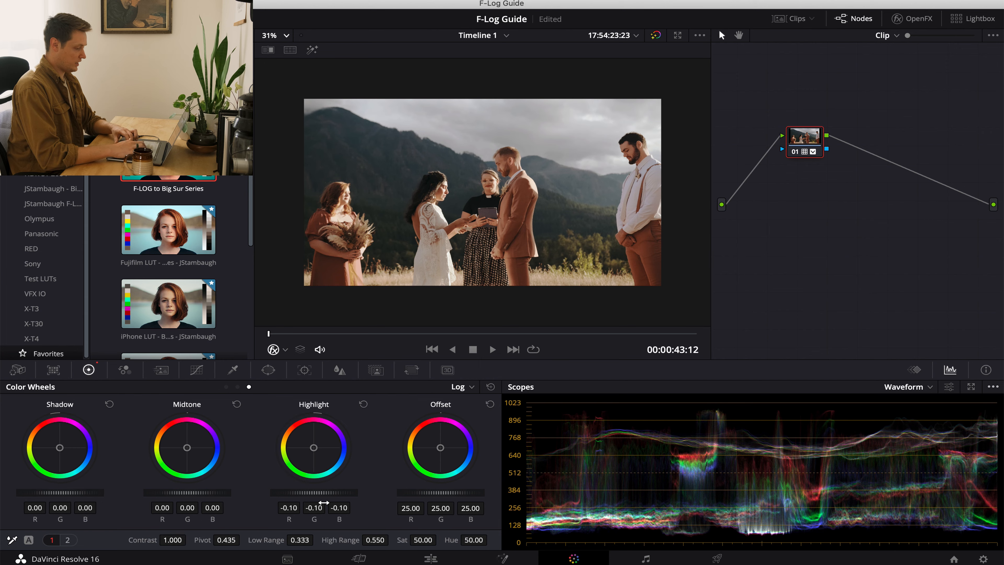
pyautogui.moveTo(333, 494); pyautogui.dragTo(271, 503)
pyautogui.press('super+z')
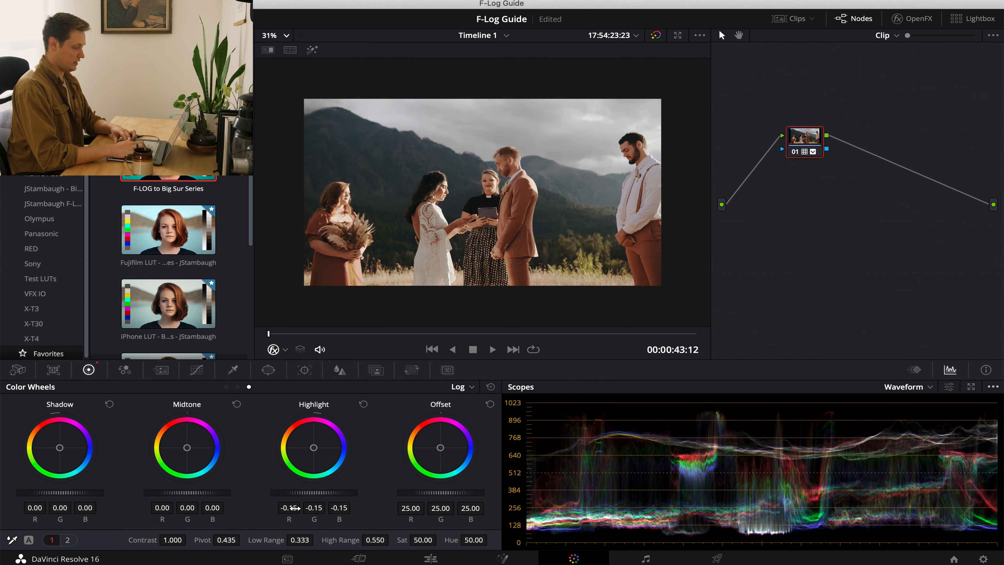
# Fit the close-up ceremony clip in the viewer and add a second serial node after the graded one.
pyautogui.click(227, 386)
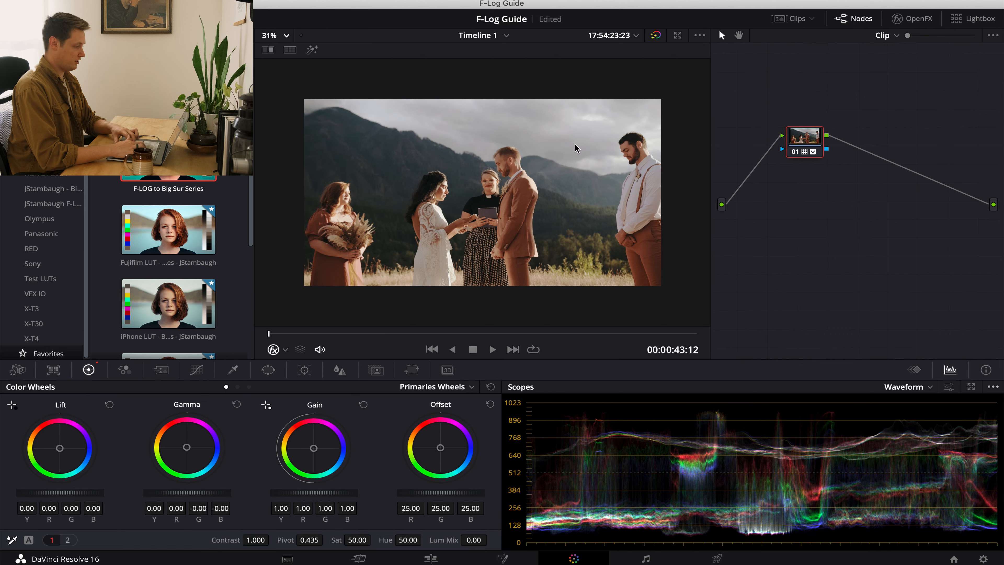
pyautogui.click(270, 36)
pyautogui.click(280, 78)
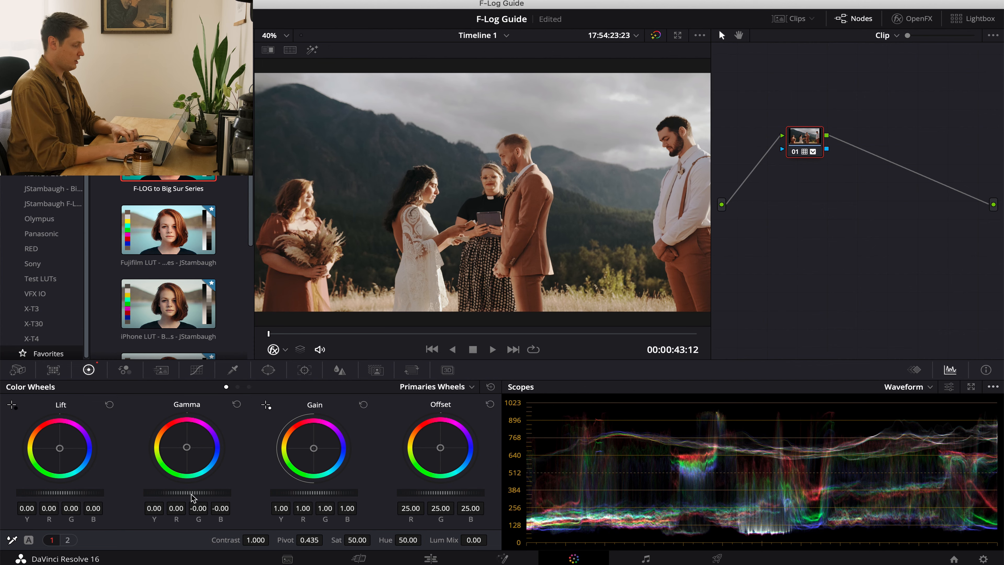
pyautogui.hotkey('alt', 's')
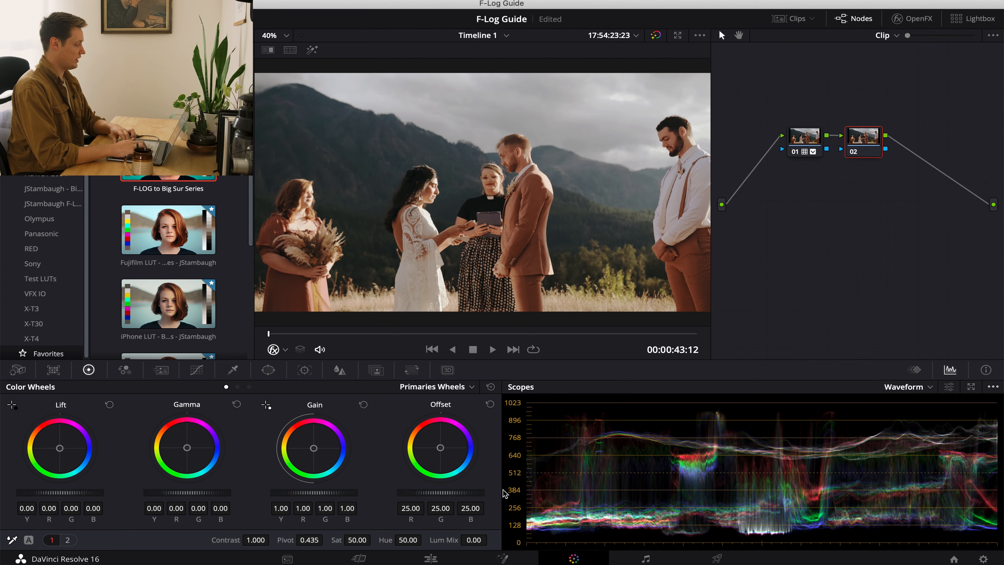
# Try lowering the lift and setting the log shadows to -0.03 on the first node, and reset the shadows.
pyautogui.click(801, 140)
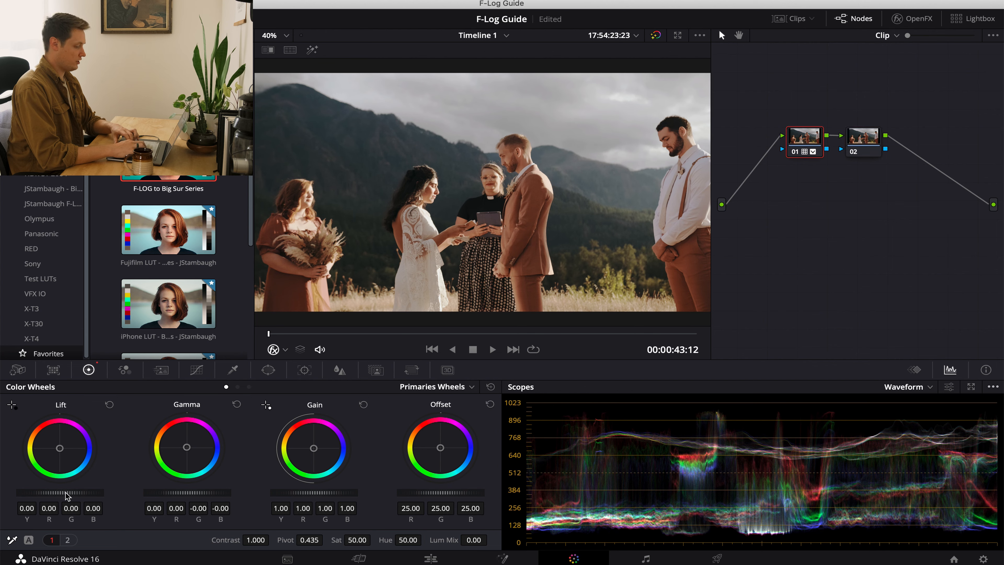
pyautogui.moveTo(56, 495); pyautogui.dragTo(34, 495)
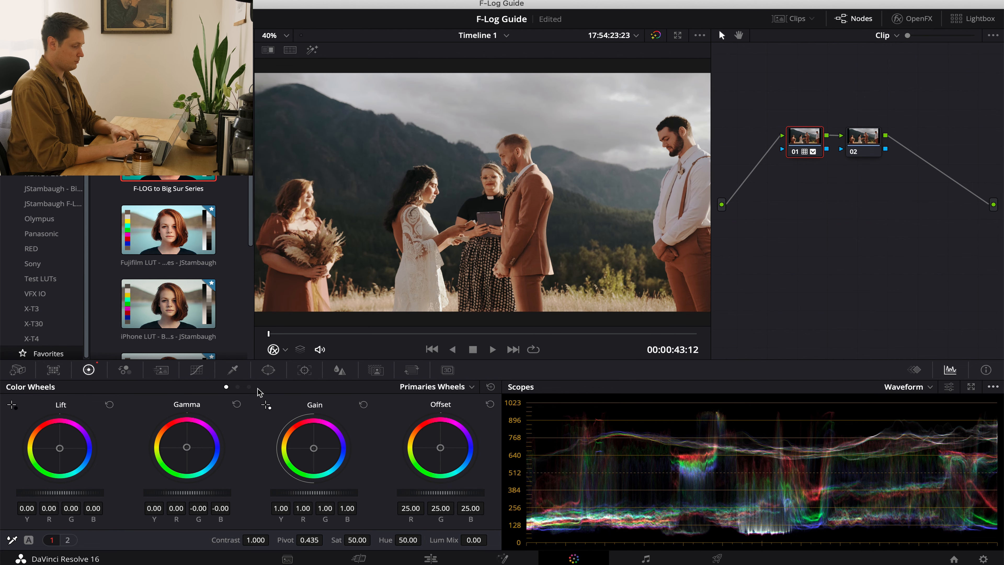
pyautogui.click(249, 387)
pyautogui.moveTo(80, 493); pyautogui.dragTo(35, 494)
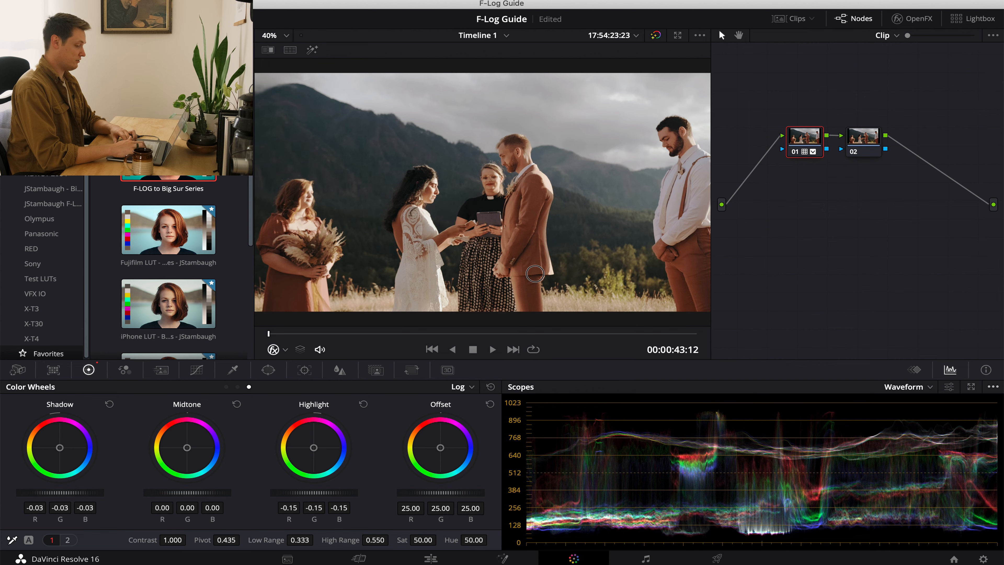
pyautogui.moveTo(104, 494); pyautogui.dragTo(94, 498)
pyautogui.click(109, 403)
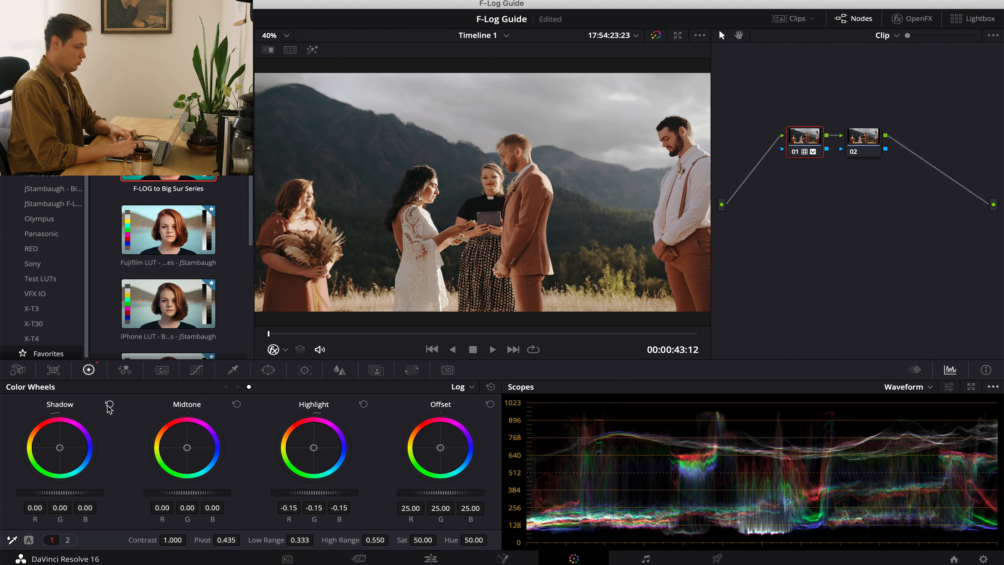
# On the second node, lower the master lift to -0.02 and the master gain to 0.95.
pyautogui.click(874, 142)
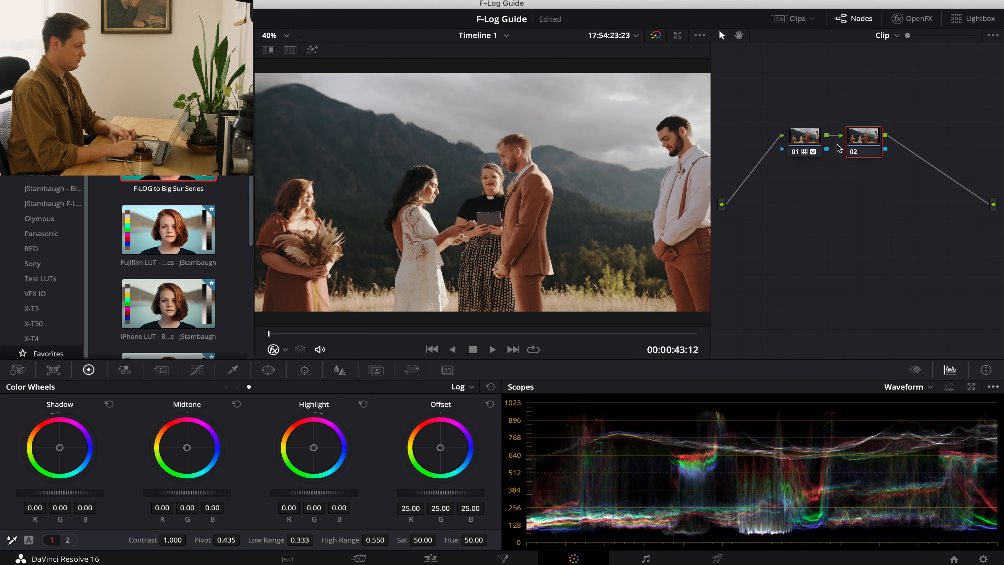
pyautogui.click(873, 140)
pyautogui.moveTo(872, 140); pyautogui.dragTo(881, 169)
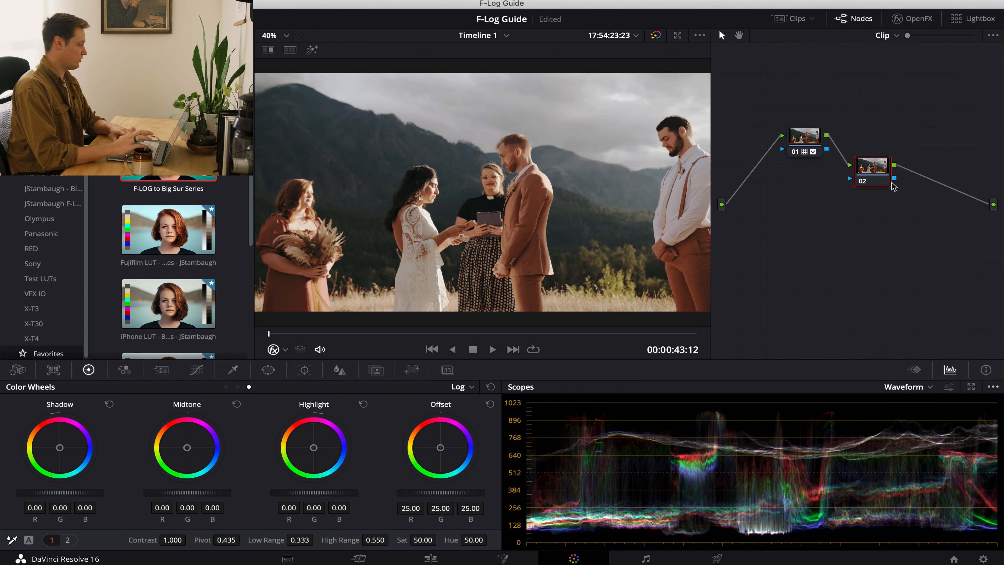
pyautogui.click(226, 386)
pyautogui.moveTo(68, 495); pyautogui.dragTo(45, 496)
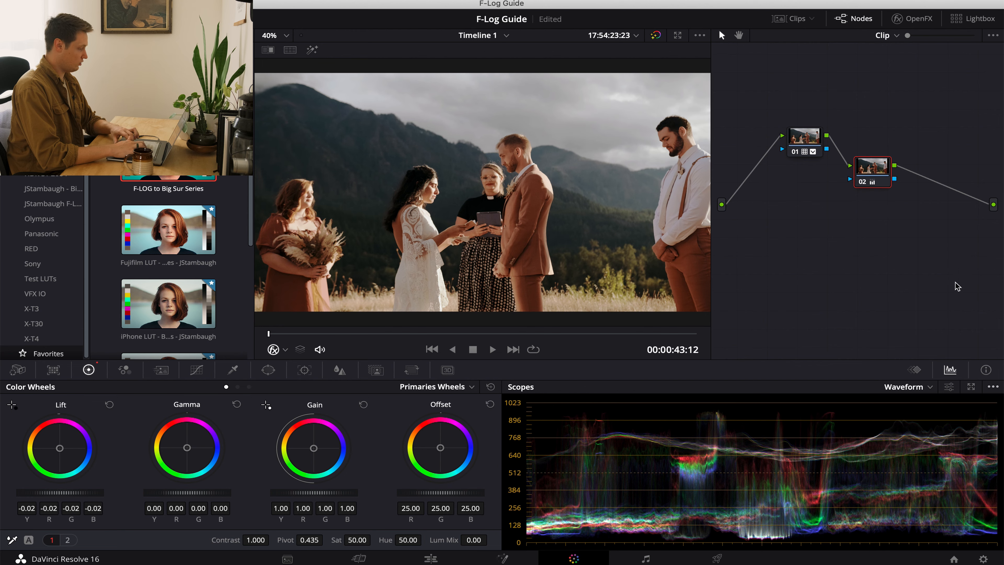
pyautogui.moveTo(323, 497); pyautogui.dragTo(285, 500)
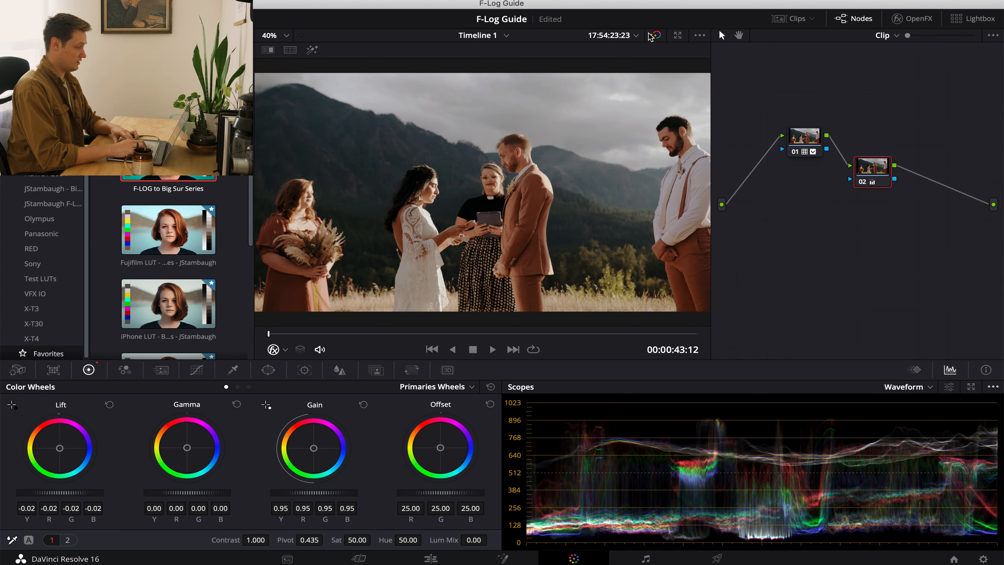
# Bypass and restore the grade on the close-up ceremony clip to compare it with the original footage.
pyautogui.click(656, 35)
pyautogui.click(656, 35)
pyautogui.click(656, 36)
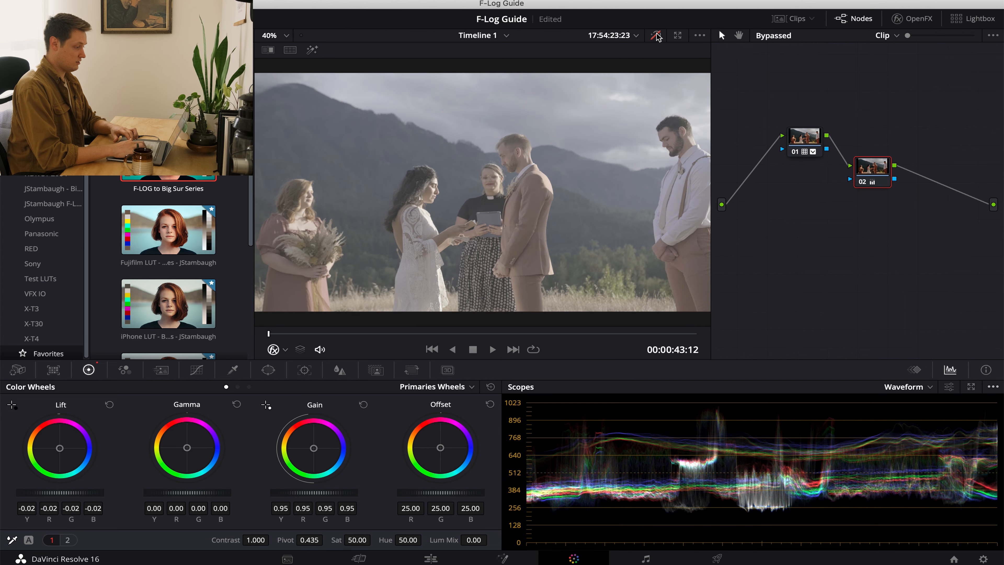
pyautogui.click(657, 36)
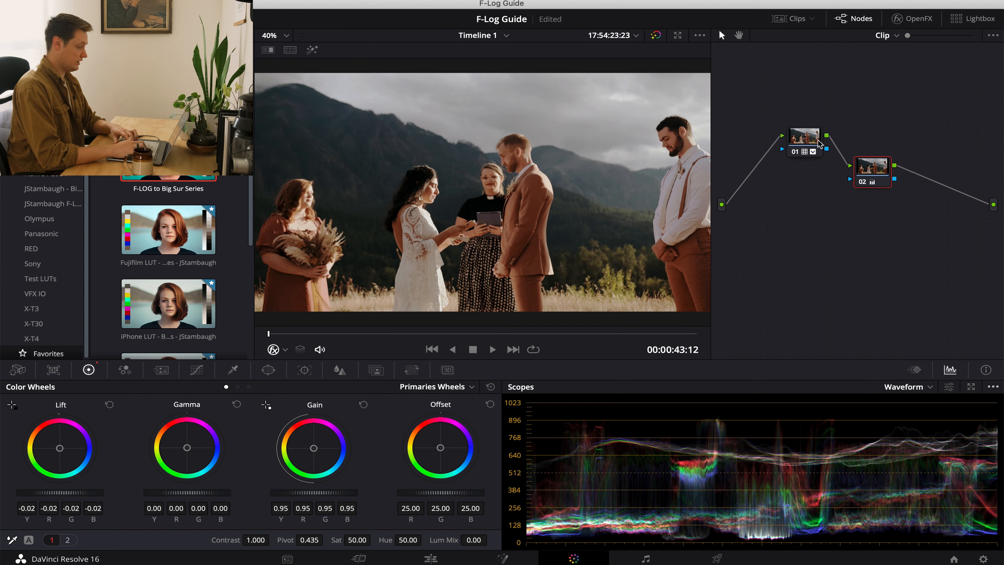
# Line up the two nodes of the close-up ceremony clip, and center the single node of the preceding wide ceremony clip.
pyautogui.moveTo(805, 136); pyautogui.dragTo(797, 175)
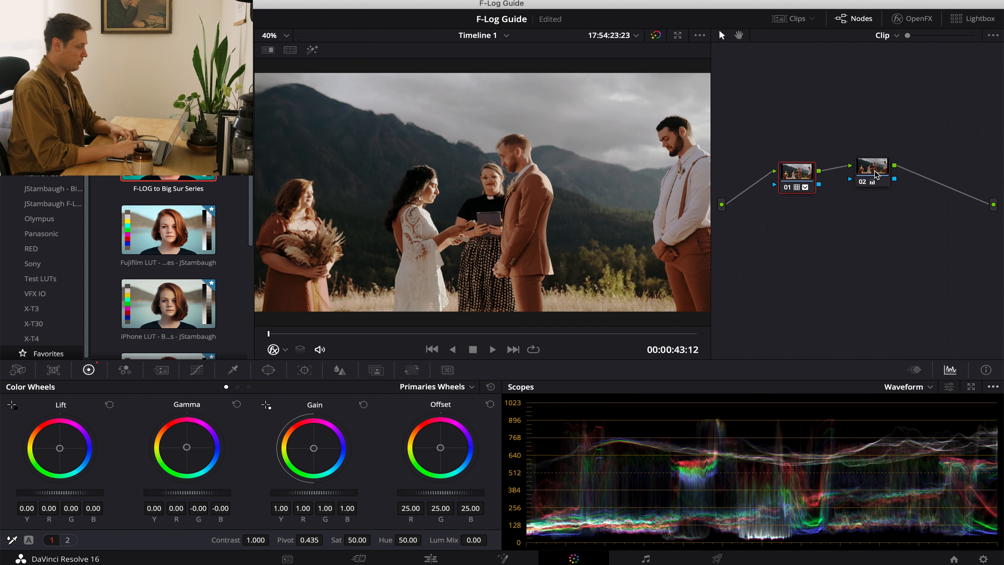
pyautogui.moveTo(885, 169); pyautogui.dragTo(881, 178)
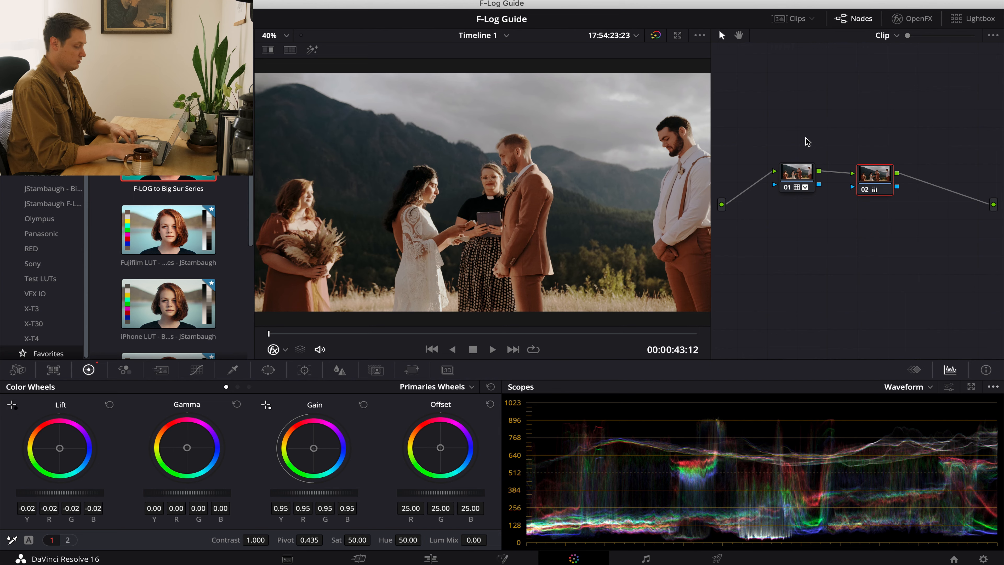
pyautogui.press('Up')
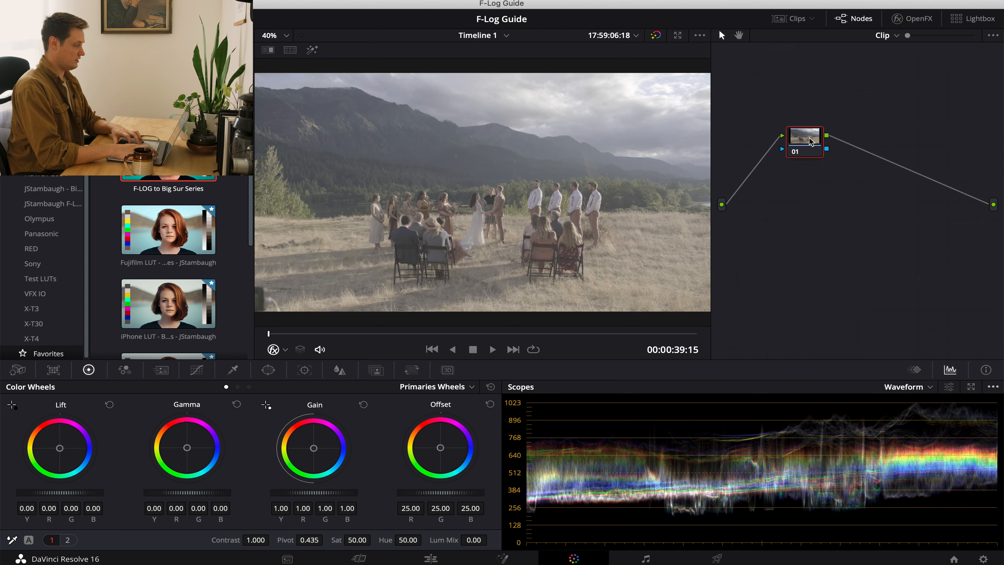
pyautogui.moveTo(809, 142); pyautogui.dragTo(811, 202)
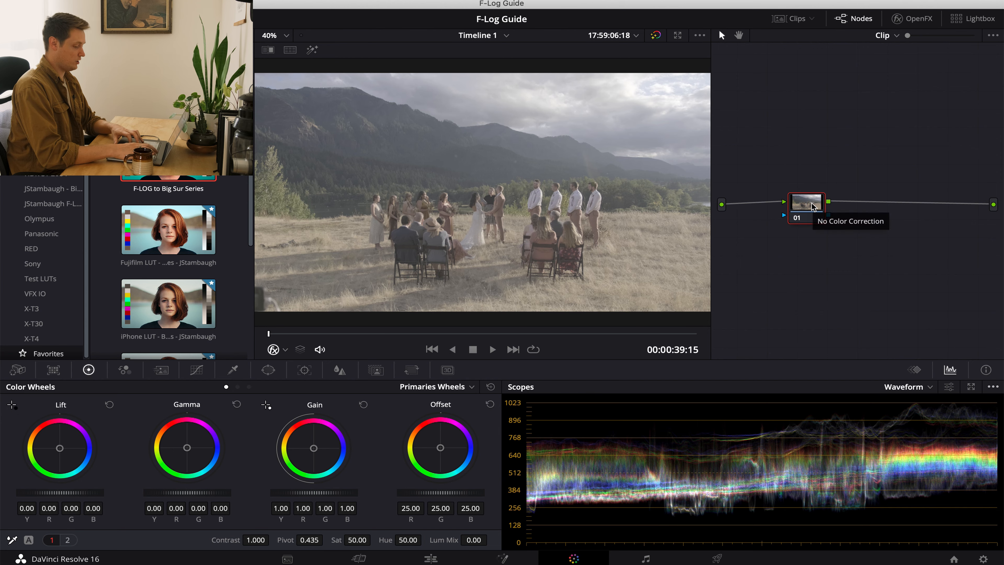
# Paste the close-up ceremony clip's grade onto the wide ceremony clip and compare the two shots.
pyautogui.hotkey('ctrl', 'v')
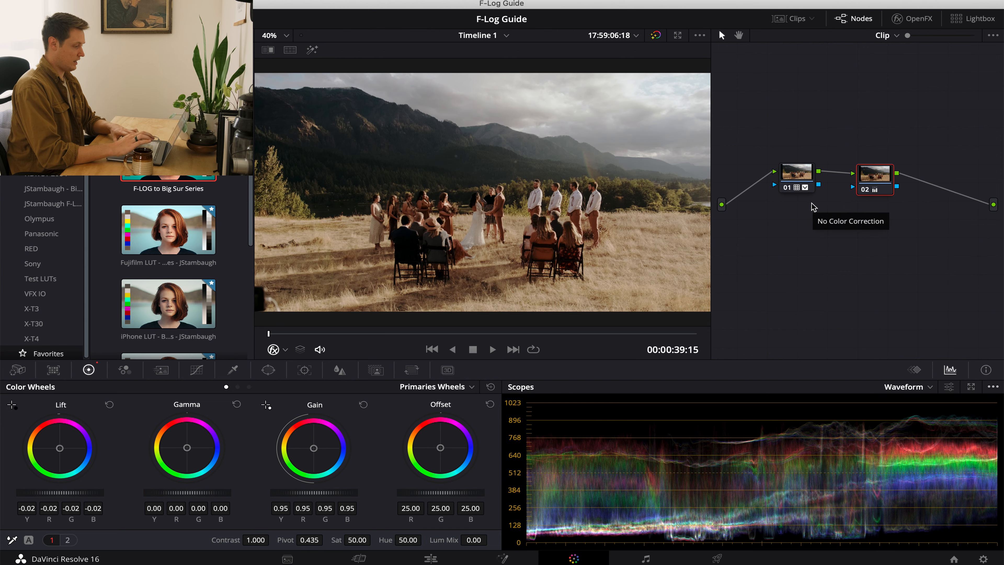
pyautogui.press('Down')
pyautogui.press('Up')
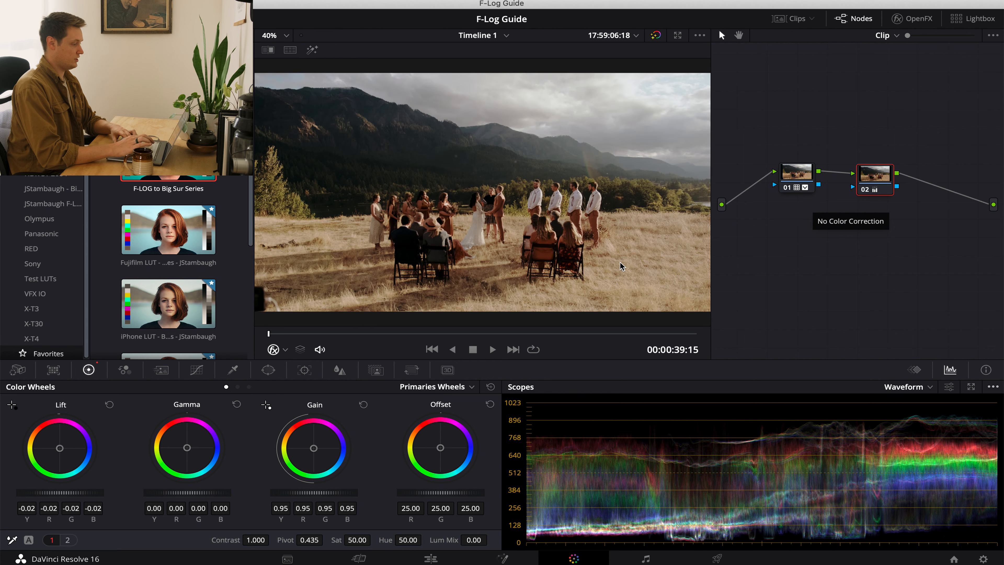
pyautogui.press('Down')
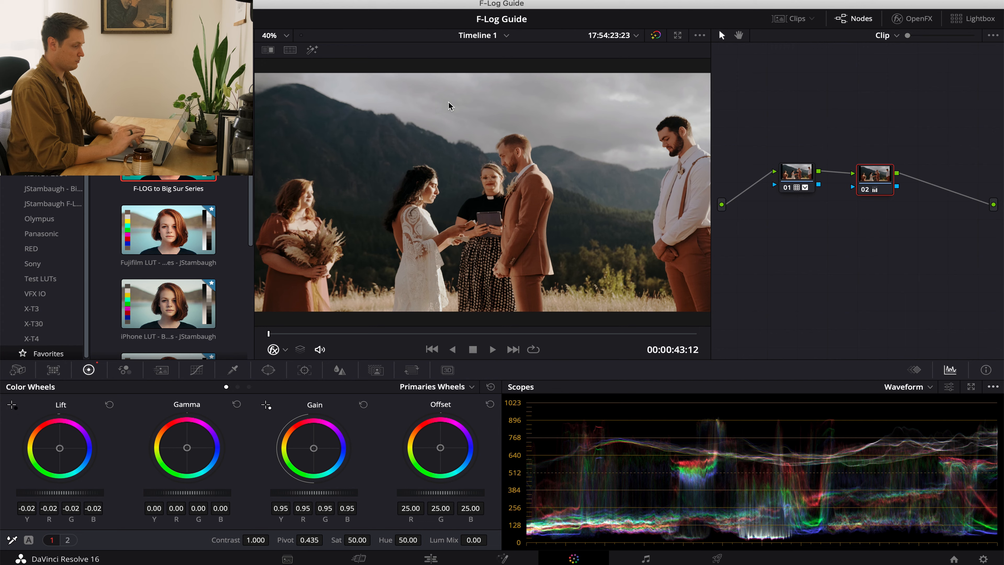
pyautogui.press('Up')
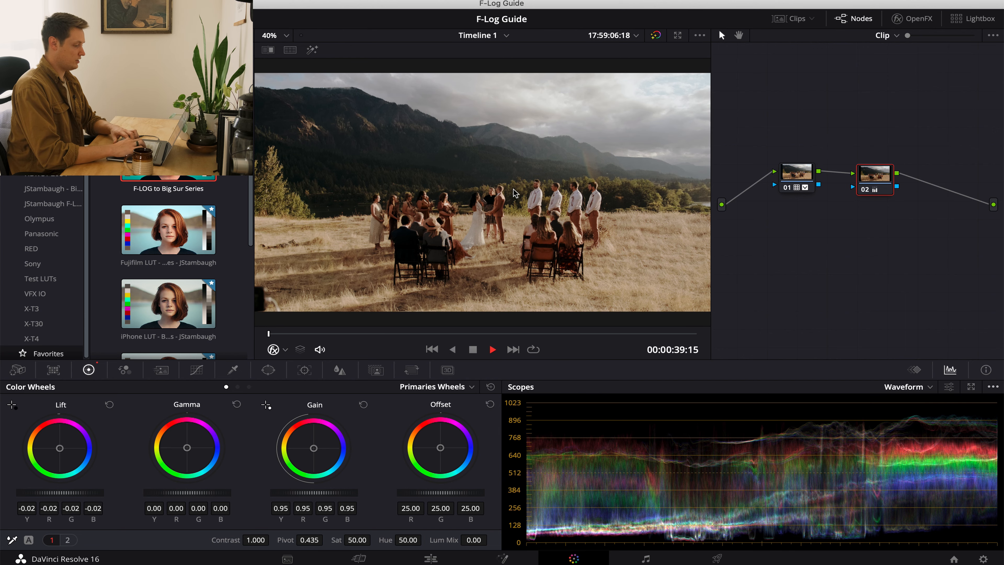
# Play across the cut between the wide and close-up ceremony clips and switch between them to check how their grades match.
pyautogui.press('space')
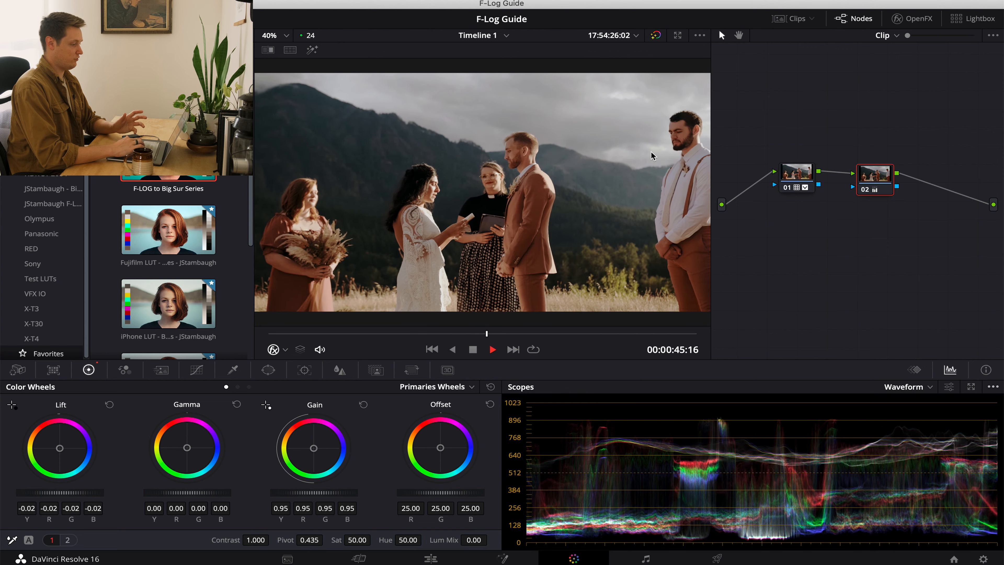
pyautogui.press('space')
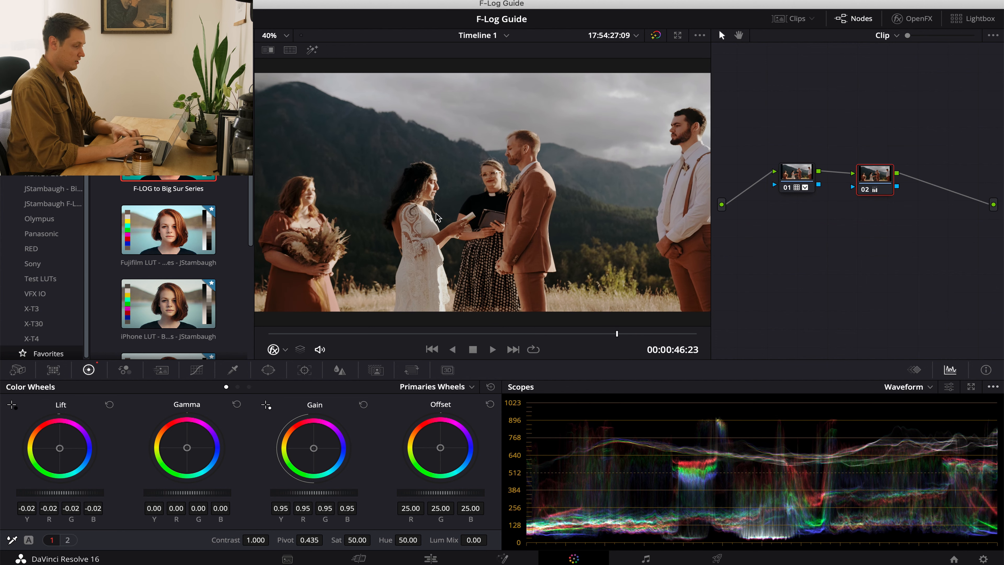
pyautogui.press('Up')
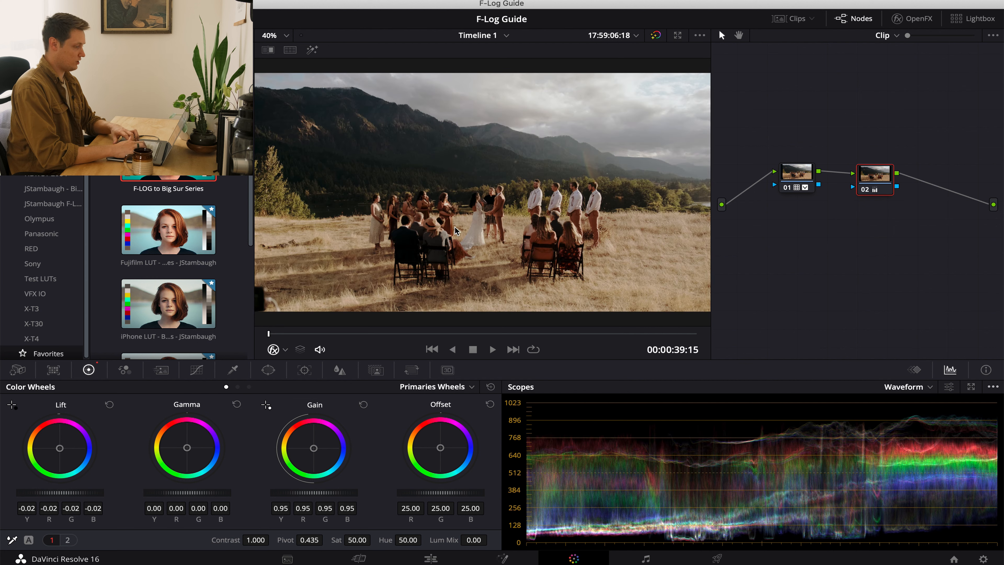
pyautogui.press('Down')
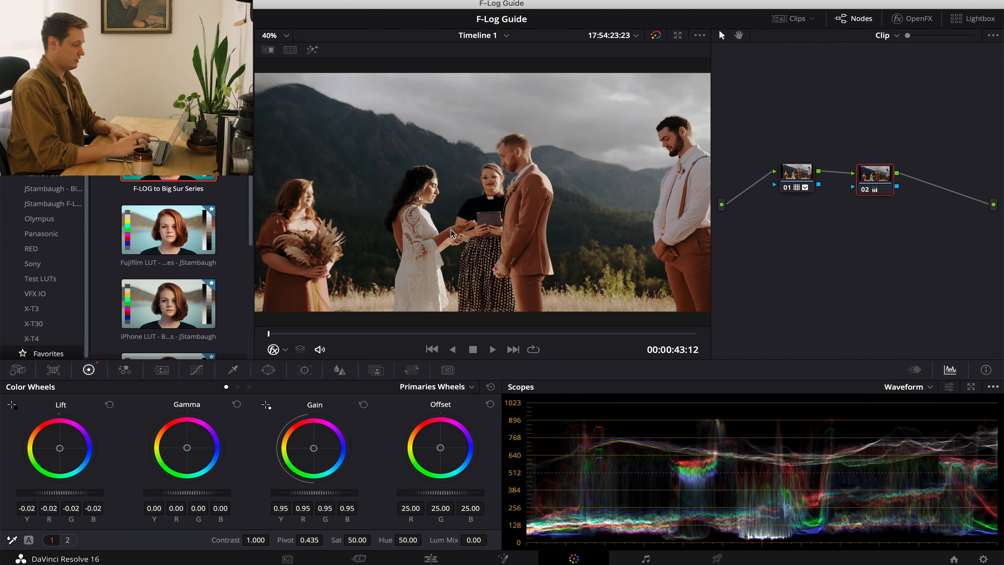
pyautogui.press('Up')
pyautogui.press('Down')
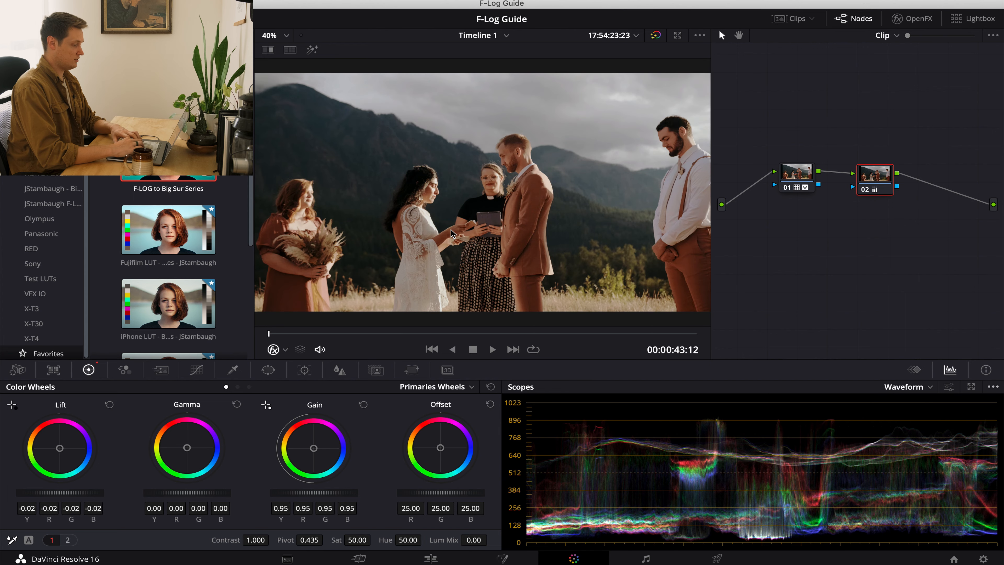
pyautogui.press('Down')
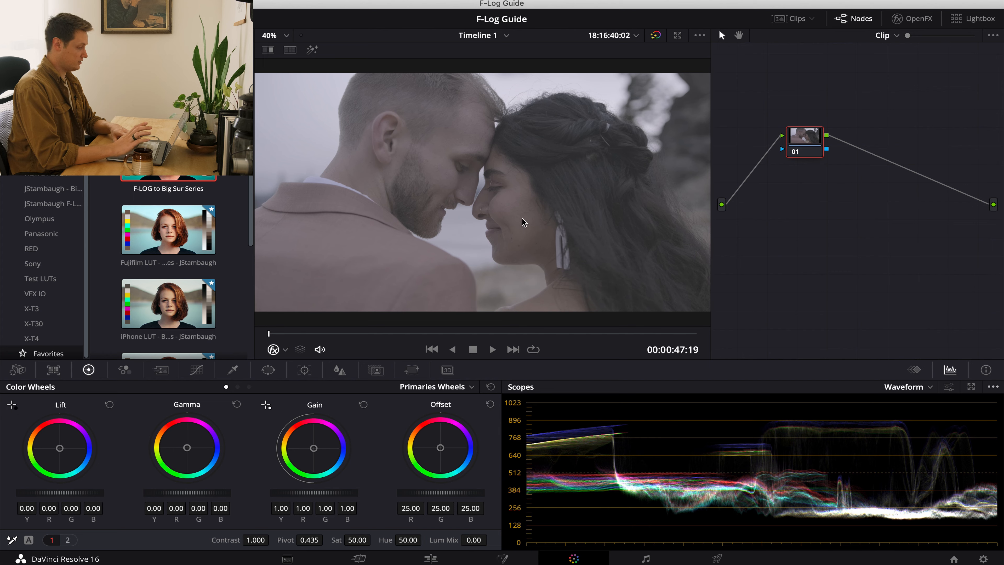
pyautogui.press('Up')
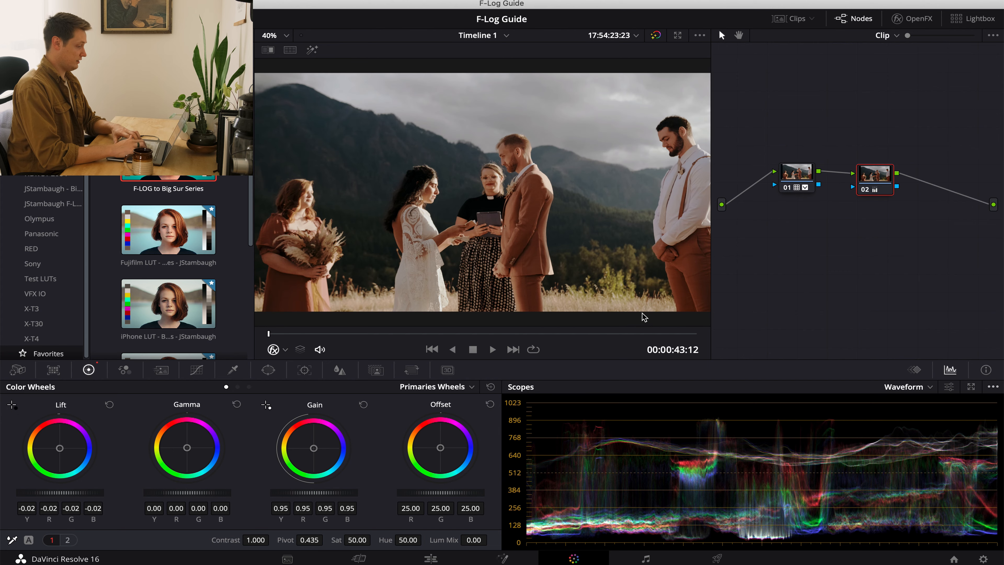
pyautogui.press('Up')
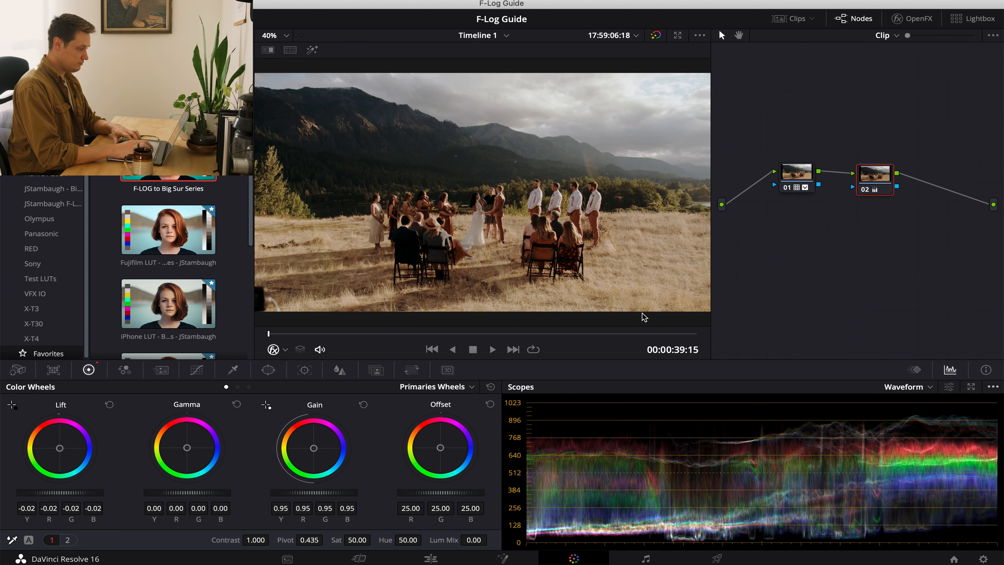
pyautogui.press('Down')
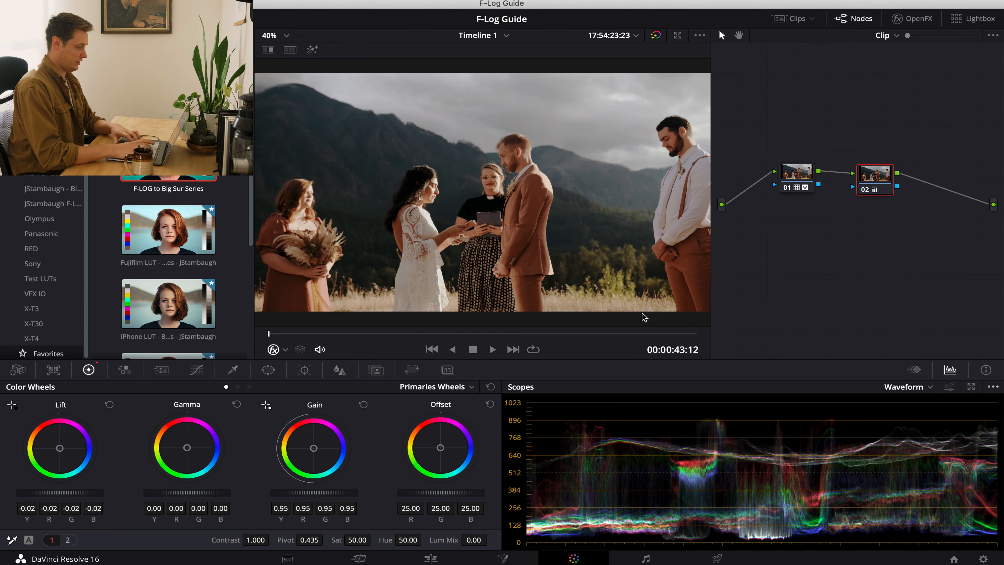
# Apply the close-up ceremony clip's grade to the following clip of the couple, and move its two nodes lower in the graph.
pyautogui.press('Down')
pyautogui.press('=')
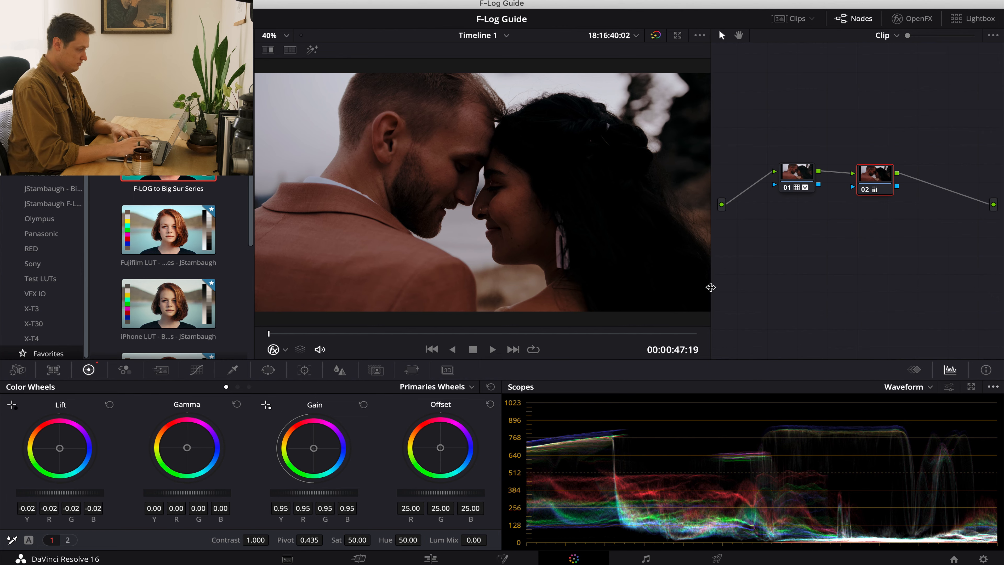
pyautogui.click(795, 150)
pyautogui.moveTo(794, 151); pyautogui.dragTo(873, 231)
pyautogui.click(869, 184)
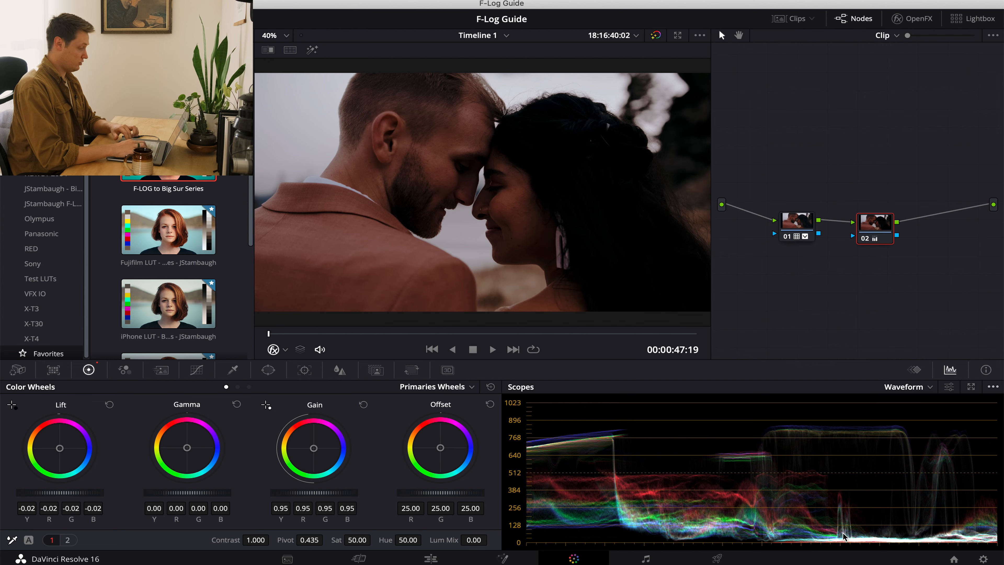
# Reset the second node's primary wheels and the first node's log wheels, and bypass and restore the first node to compare.
pyautogui.click(490, 387)
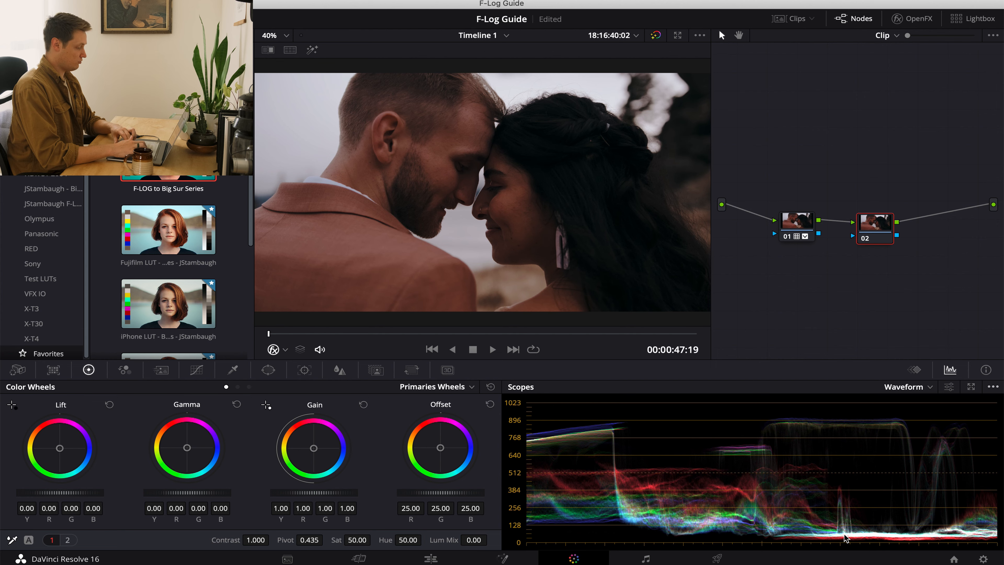
pyautogui.click(802, 226)
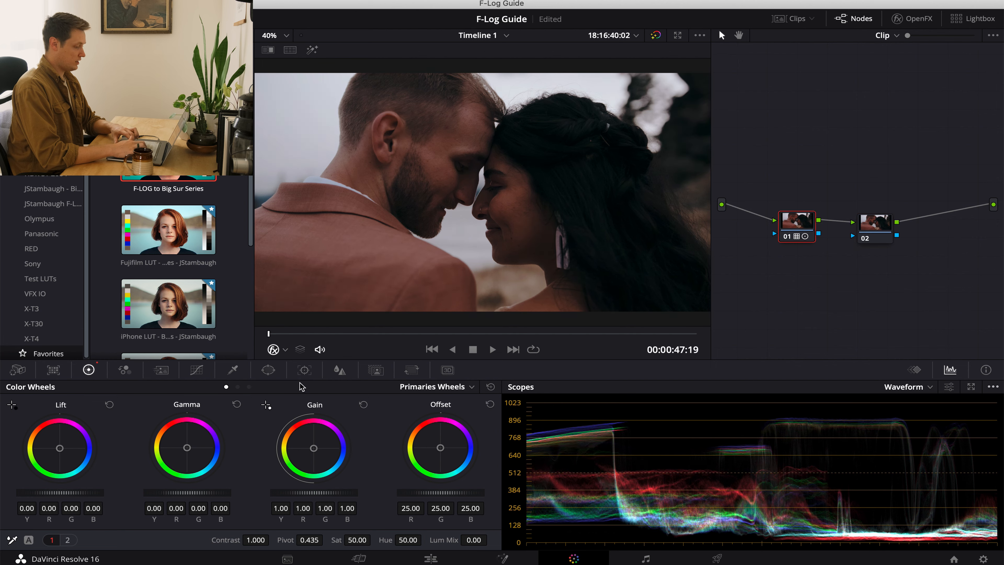
pyautogui.click(249, 387)
pyautogui.click(489, 386)
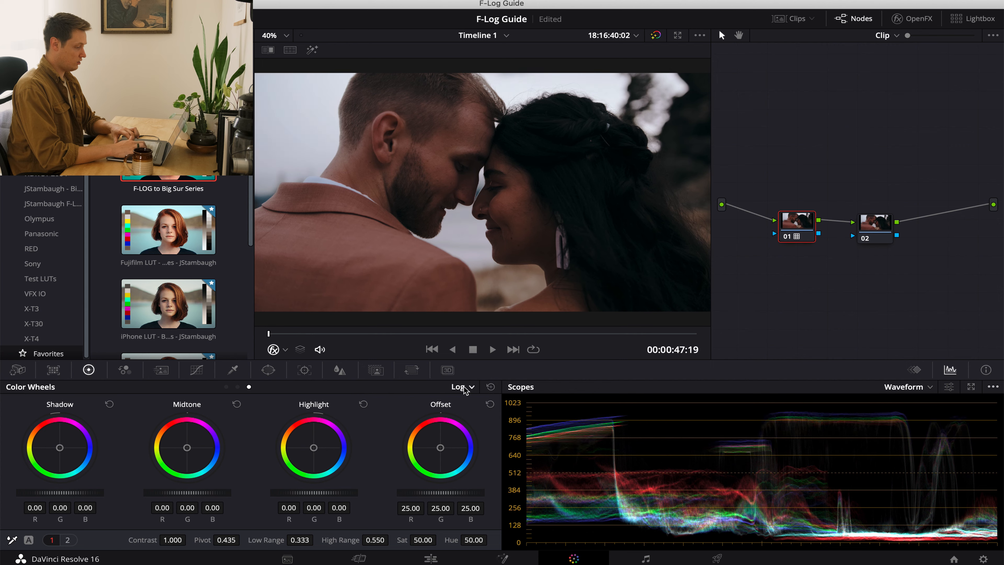
pyautogui.click(226, 387)
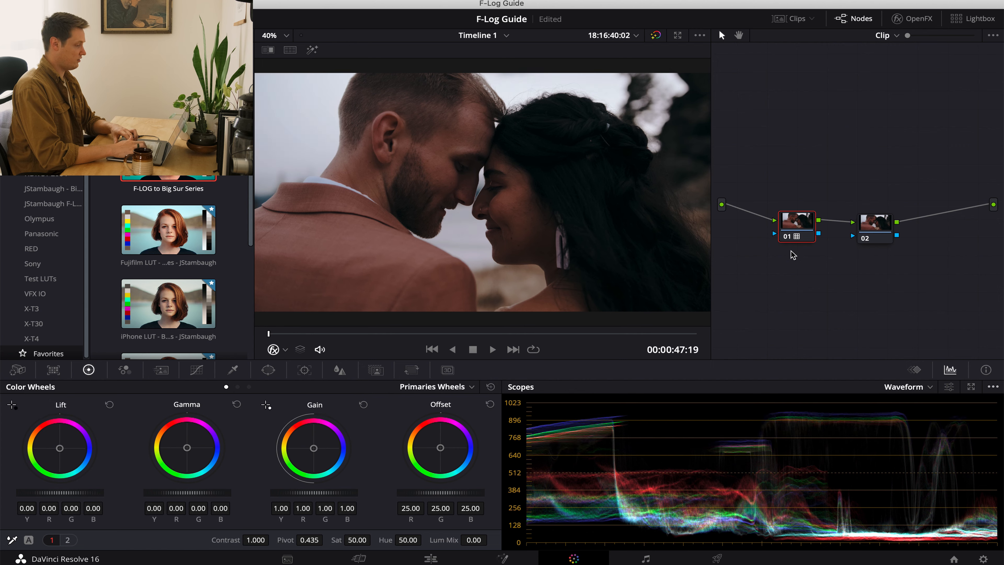
pyautogui.click(788, 238)
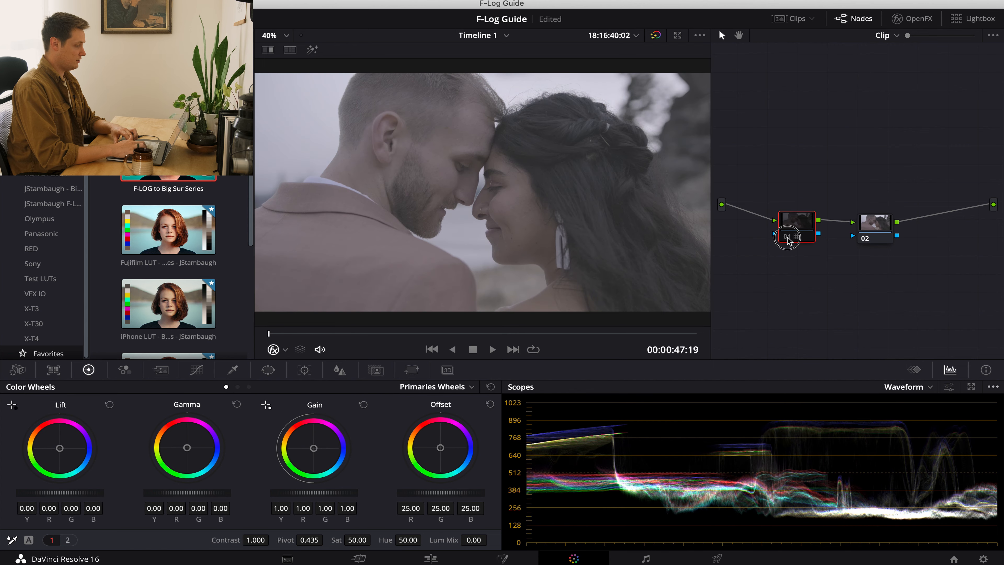
pyautogui.click(788, 237)
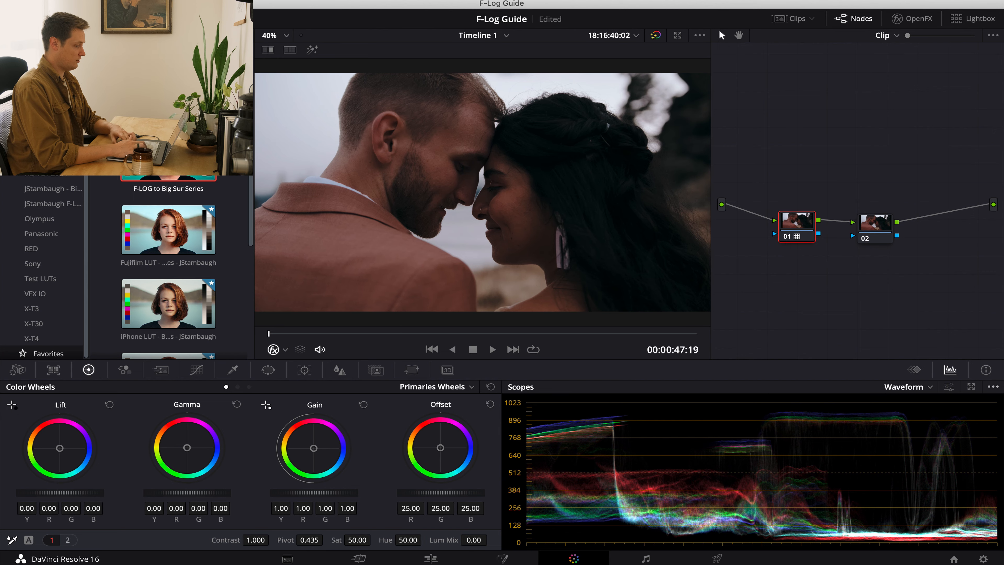
# Try raising the second node's master gamma to 0.06, and disable that node to work on the first one.
pyautogui.moveTo(877, 226); pyautogui.dragTo(869, 225)
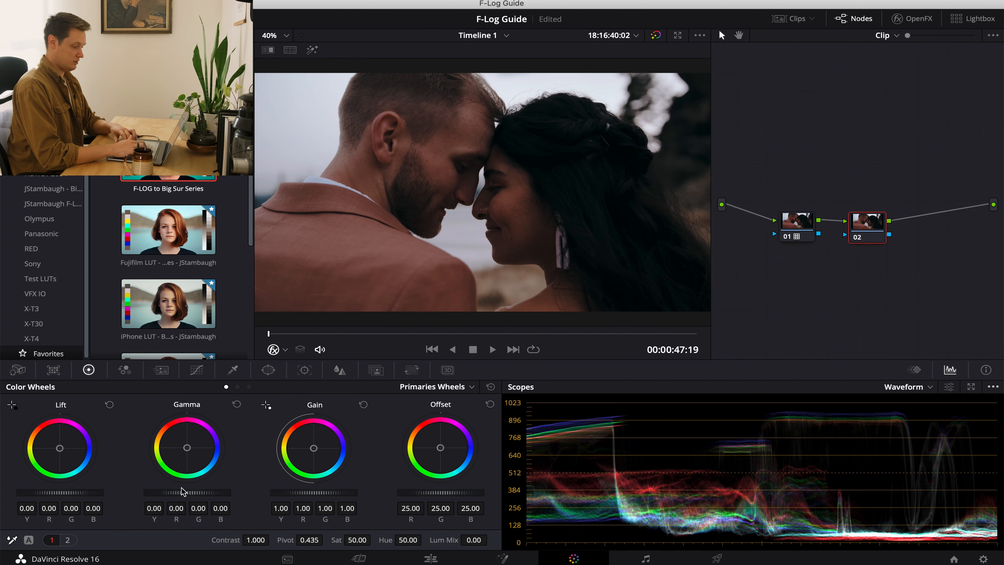
pyautogui.moveTo(183, 492); pyautogui.dragTo(273, 490)
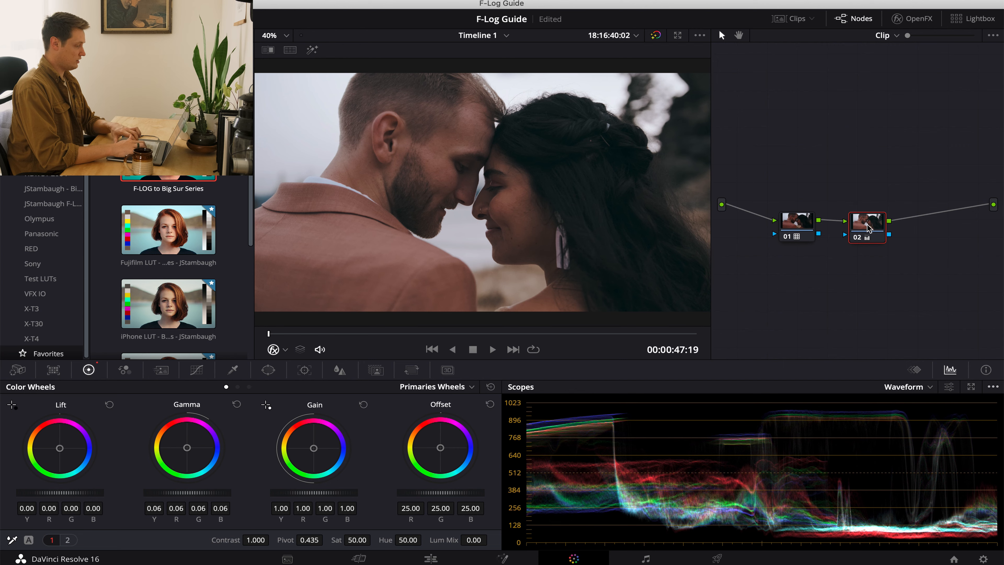
pyautogui.click(857, 237)
pyautogui.click(794, 222)
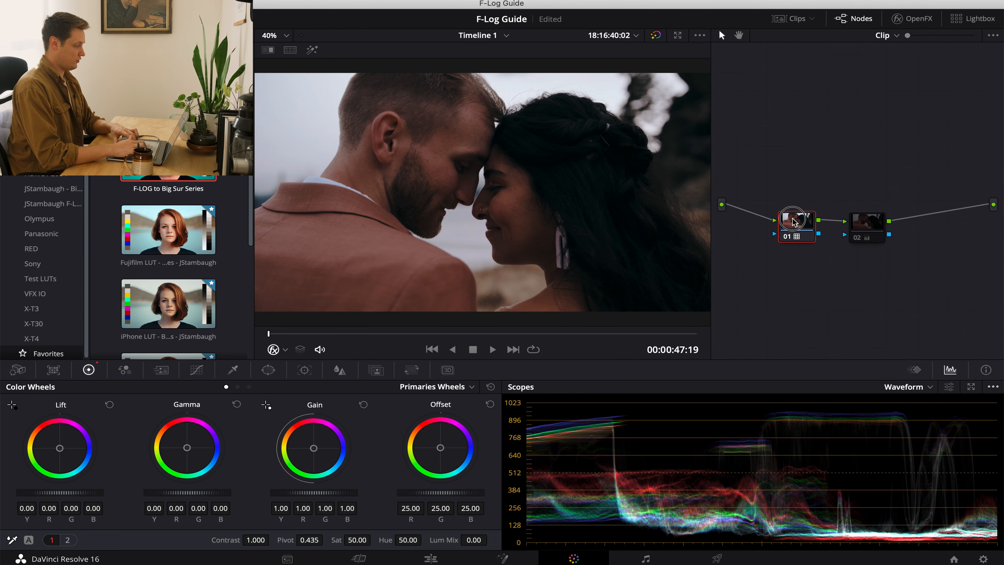
# Try a master gamma of 0.03 on the first node, reset it, and toggle the second node to compare.
pyautogui.moveTo(180, 497); pyautogui.dragTo(227, 494)
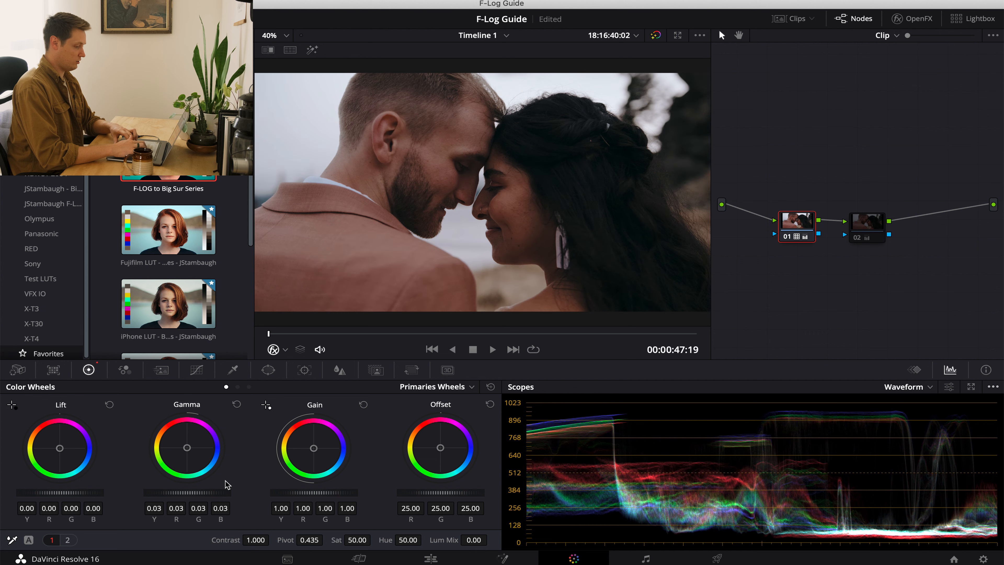
pyautogui.click(236, 404)
pyautogui.click(860, 239)
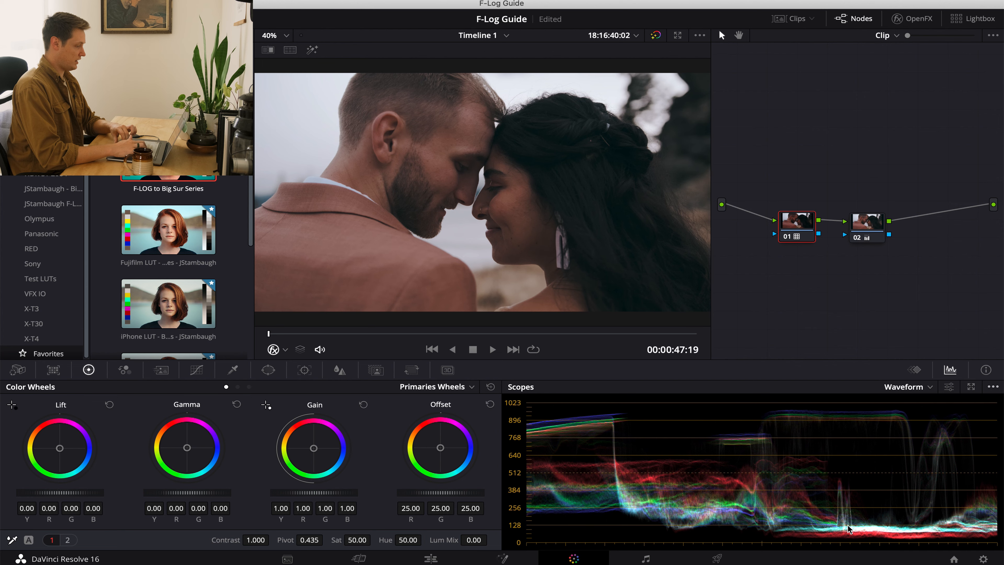
pyautogui.click(856, 240)
pyautogui.click(858, 239)
pyautogui.click(868, 238)
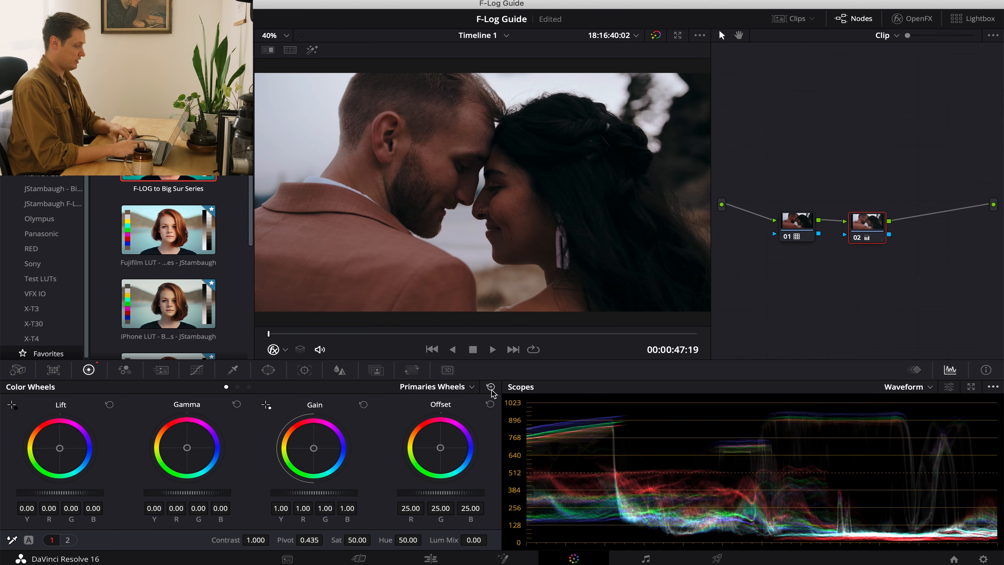
# Try a master gamma of 0.04 and an offset of 33.85 on the first node, resetting each.
pyautogui.click(801, 224)
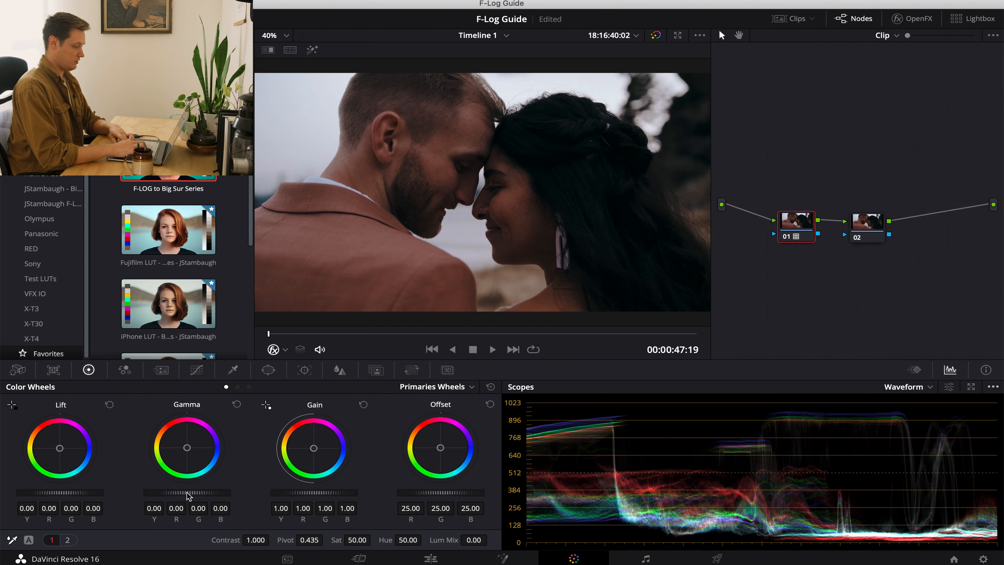
pyautogui.moveTo(189, 496); pyautogui.dragTo(260, 491)
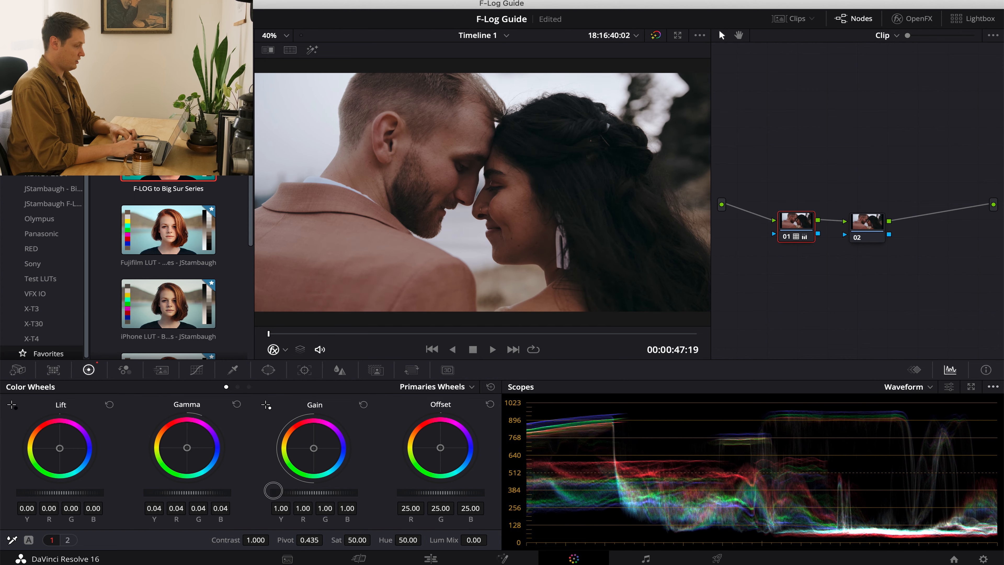
pyautogui.click(236, 405)
pyautogui.moveTo(417, 491); pyautogui.dragTo(608, 491)
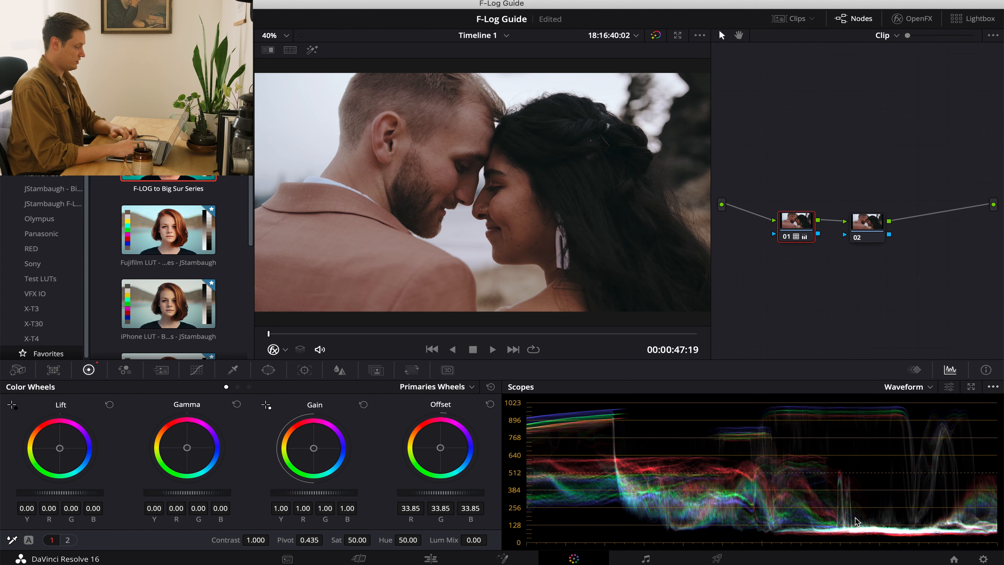
pyautogui.click(490, 403)
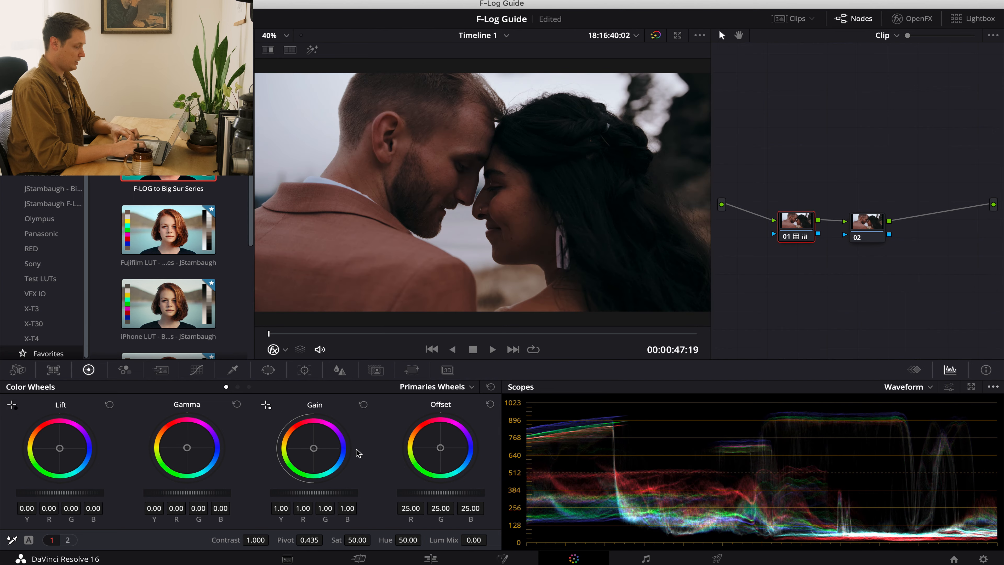
# On the first node, raise the master gamma to 0.05 and lower the log shadows to -0.10.
pyautogui.moveTo(169, 493); pyautogui.dragTo(247, 493)
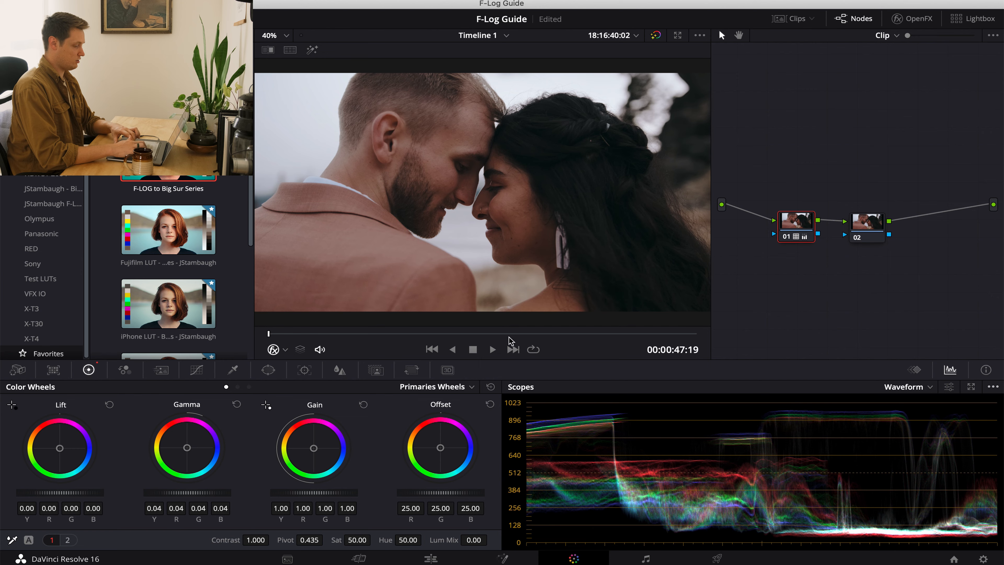
pyautogui.moveTo(178, 493); pyautogui.dragTo(197, 494)
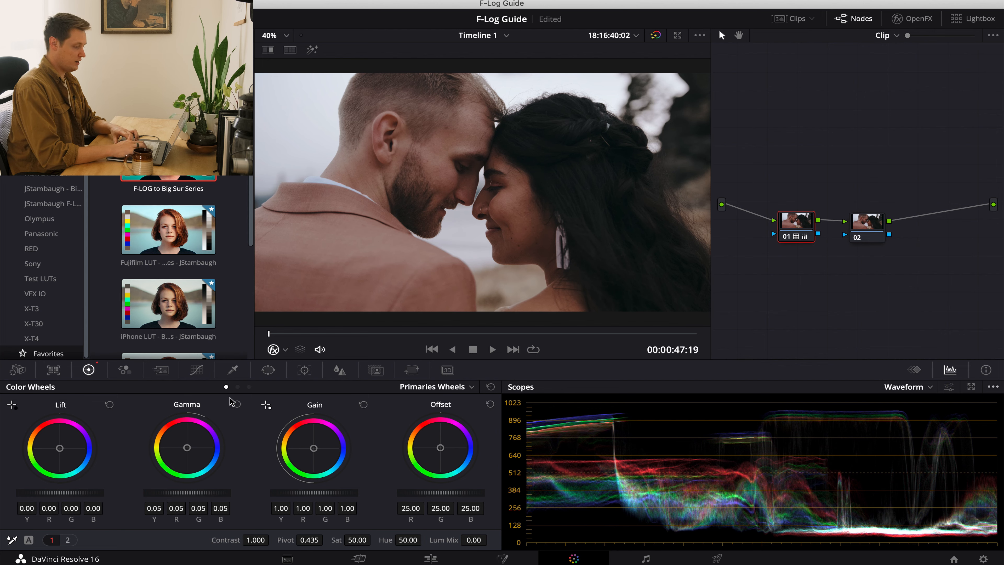
pyautogui.click(249, 387)
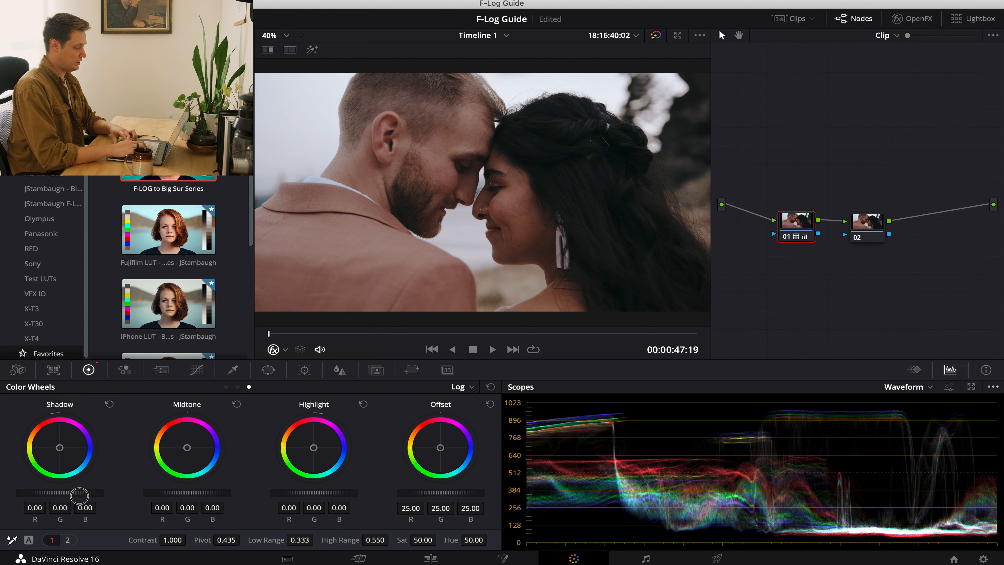
pyautogui.moveTo(79, 496); pyautogui.dragTo(19, 503)
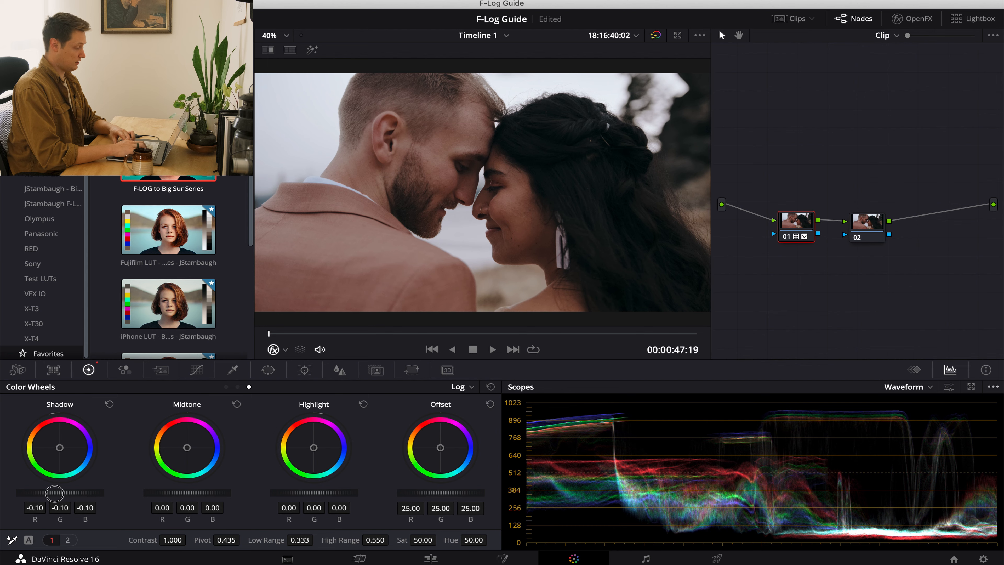
# On the second node, lower the master primary gain to 0.90, and play the clip from its start to review the highlights.
pyautogui.moveTo(54, 493); pyautogui.dragTo(40, 494)
pyautogui.click(226, 387)
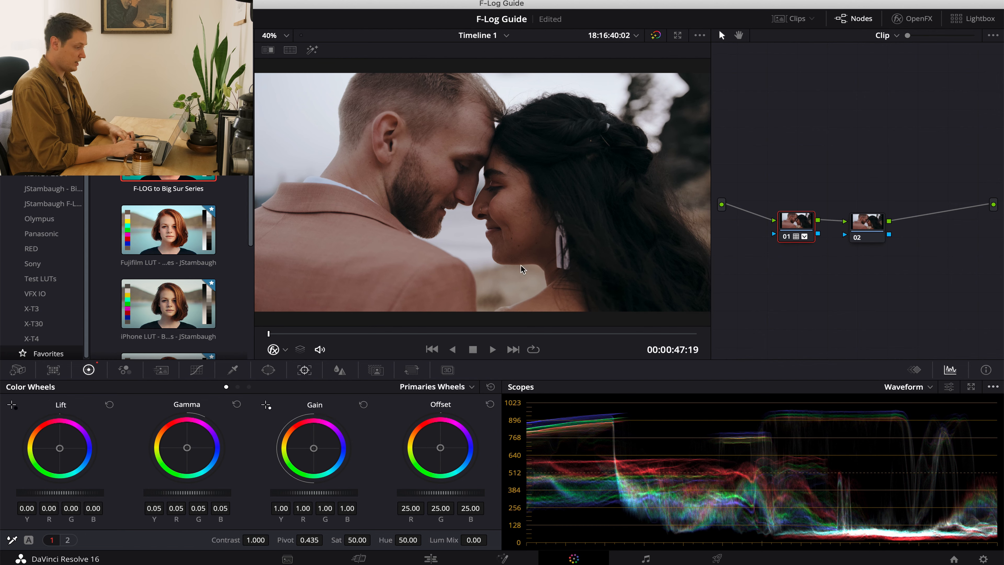
pyautogui.click(872, 227)
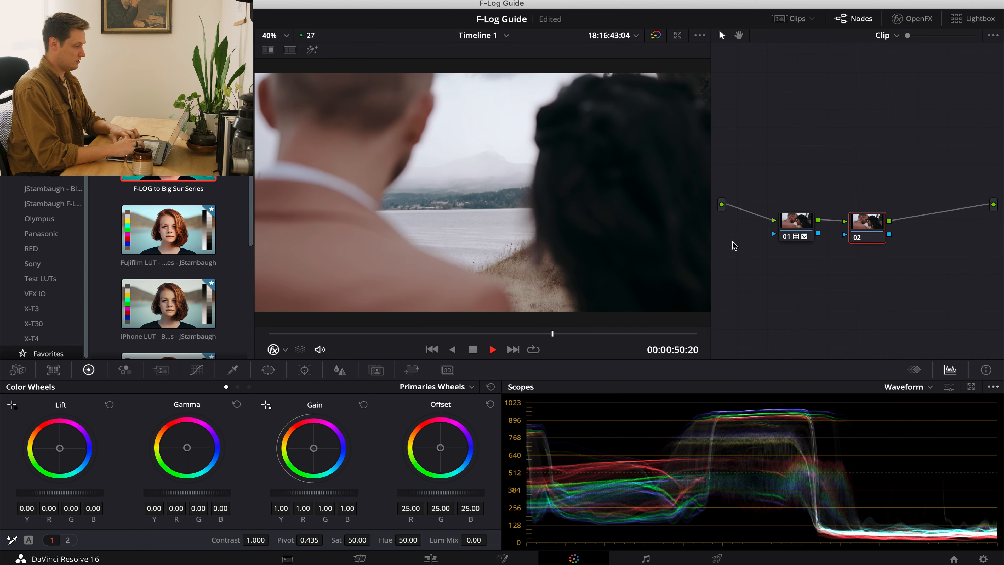
pyautogui.press('space')
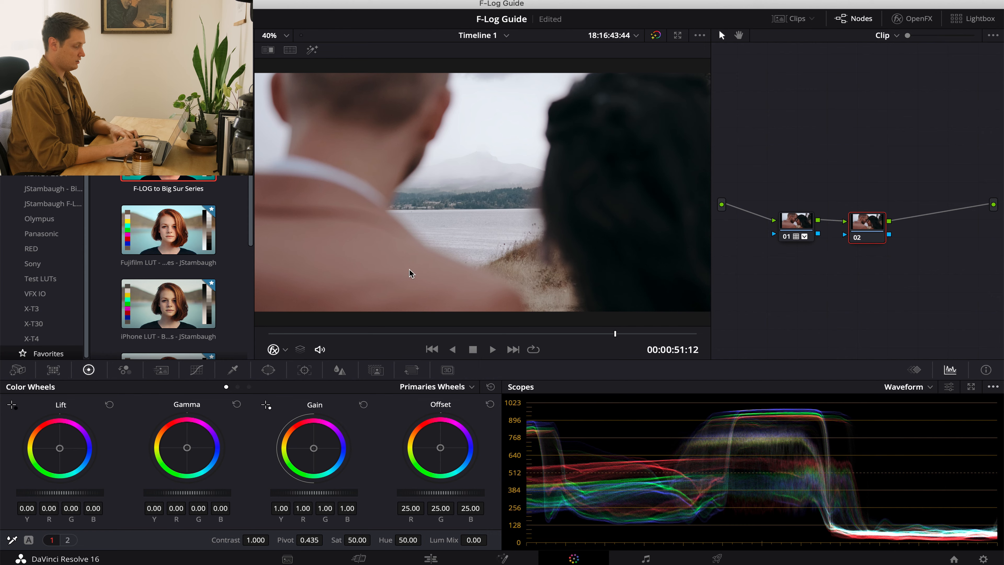
pyautogui.moveTo(333, 494); pyautogui.dragTo(301, 494)
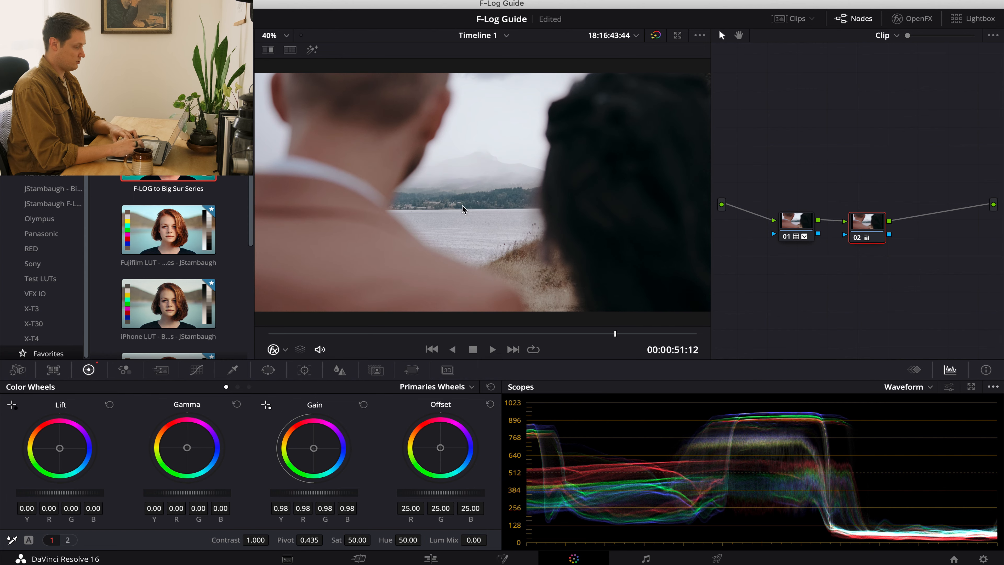
pyautogui.moveTo(308, 493); pyautogui.dragTo(266, 495)
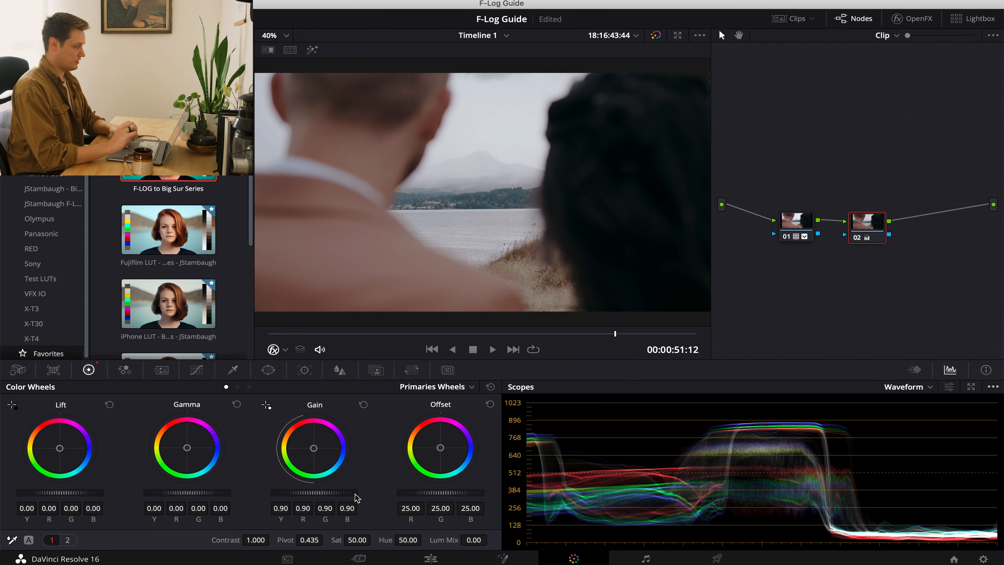
pyautogui.click(806, 222)
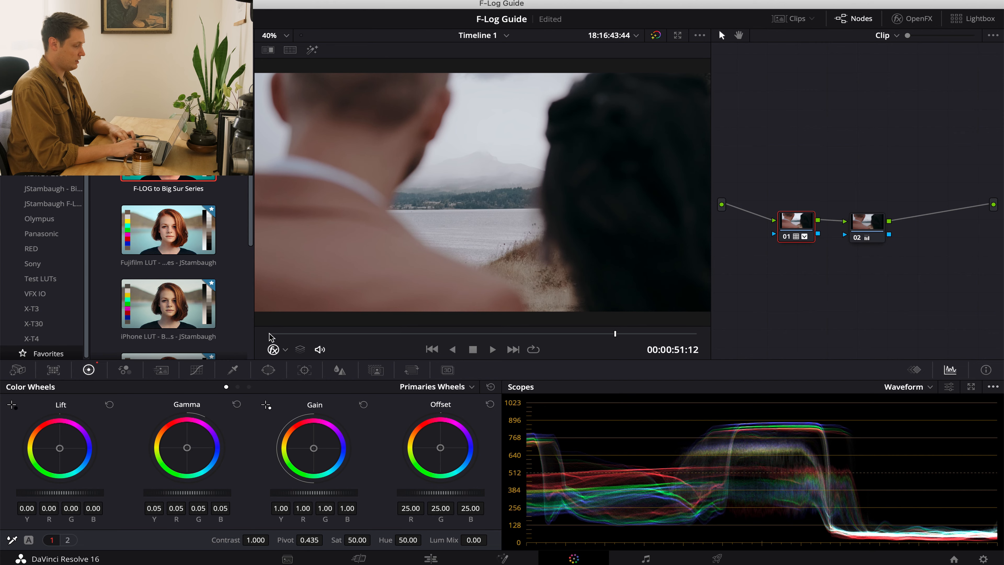
pyautogui.moveTo(273, 334); pyautogui.dragTo(269, 334)
pyautogui.press('space')
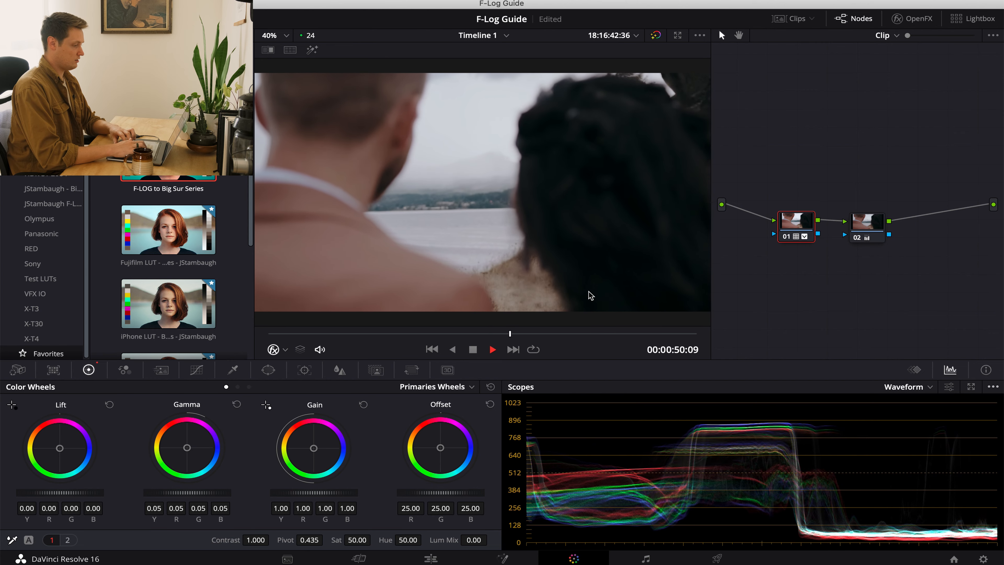
pyautogui.press('space')
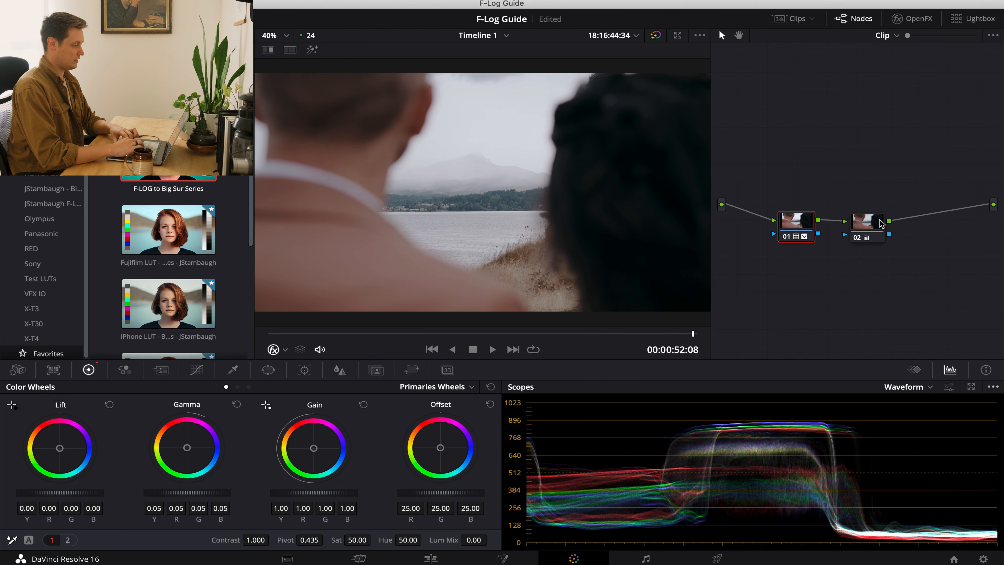
# Nudge the second node's gamma slightly toward red, lower its master gamma to -0.01, and replay the clip from the start.
pyautogui.click(867, 223)
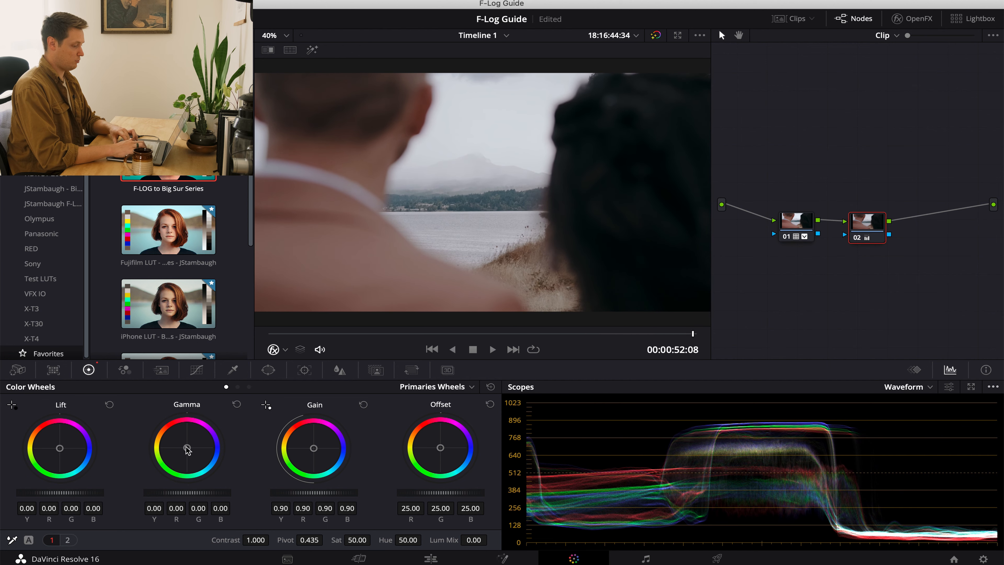
pyautogui.moveTo(188, 450); pyautogui.dragTo(180, 439)
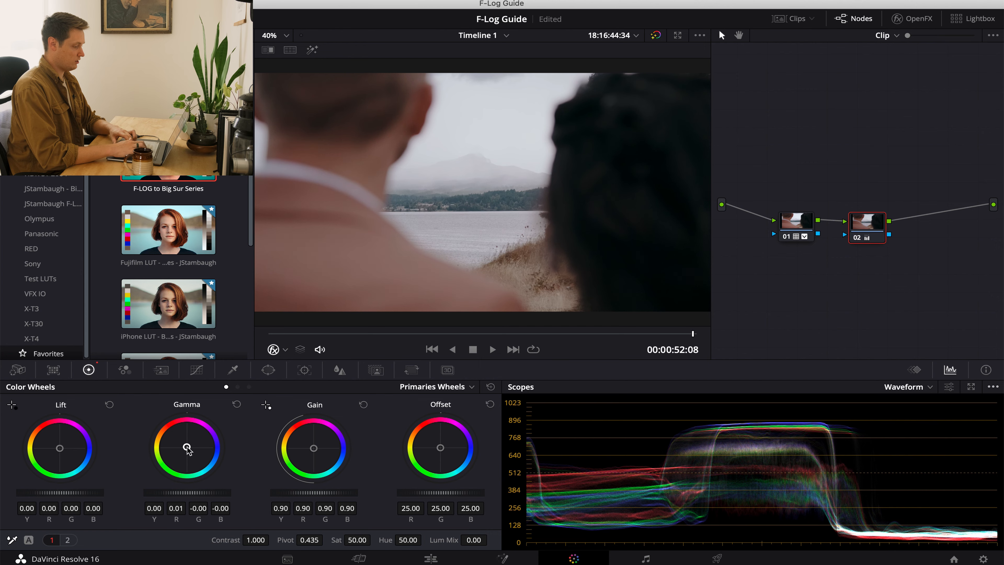
pyautogui.moveTo(198, 492); pyautogui.dragTo(179, 493)
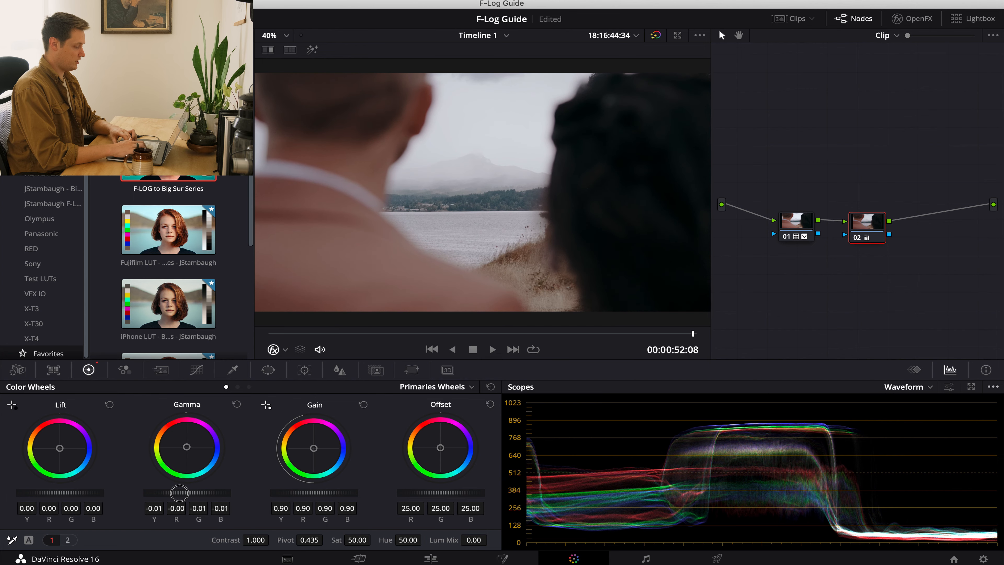
pyautogui.click(802, 224)
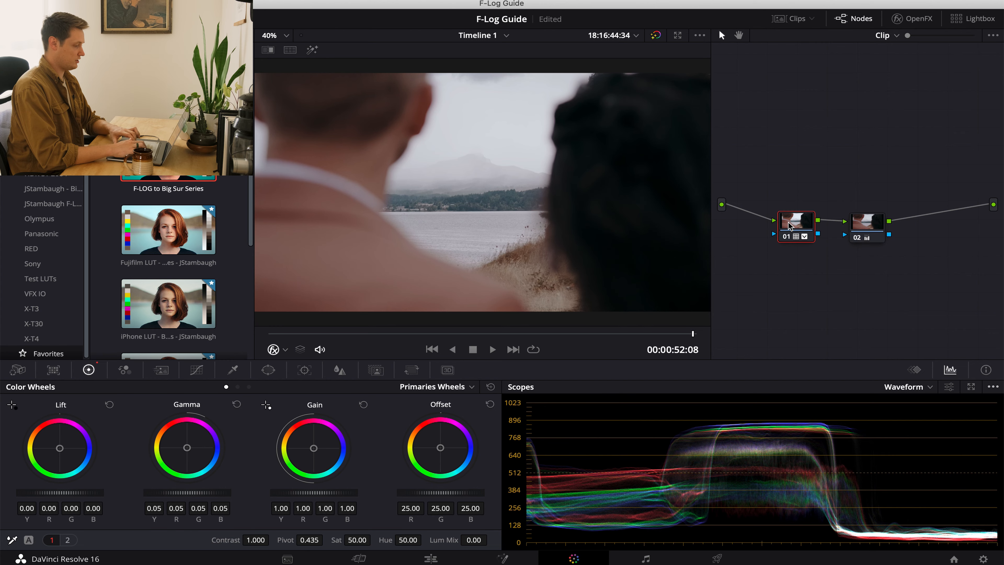
pyautogui.click(269, 334)
pyautogui.press('space')
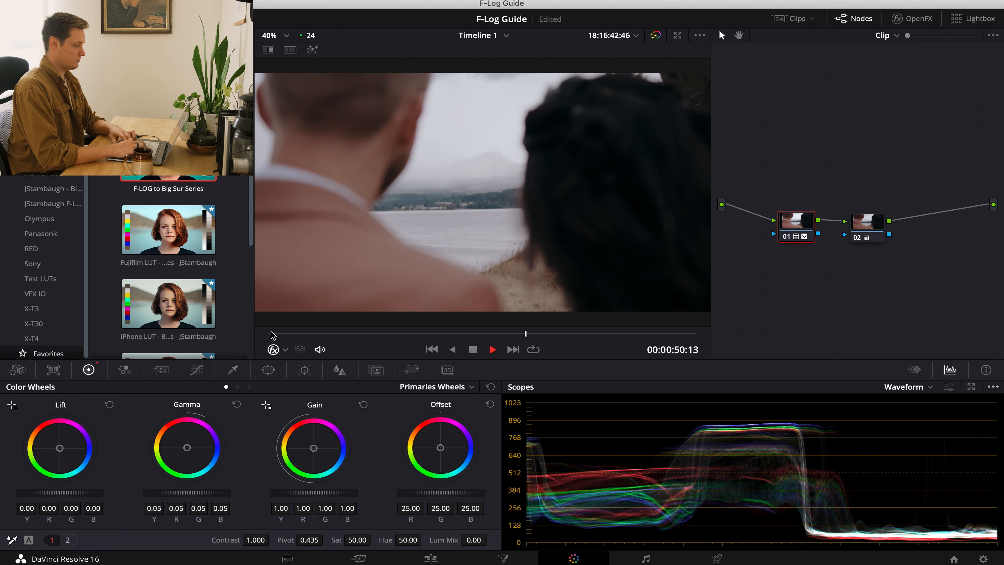
pyautogui.press('space')
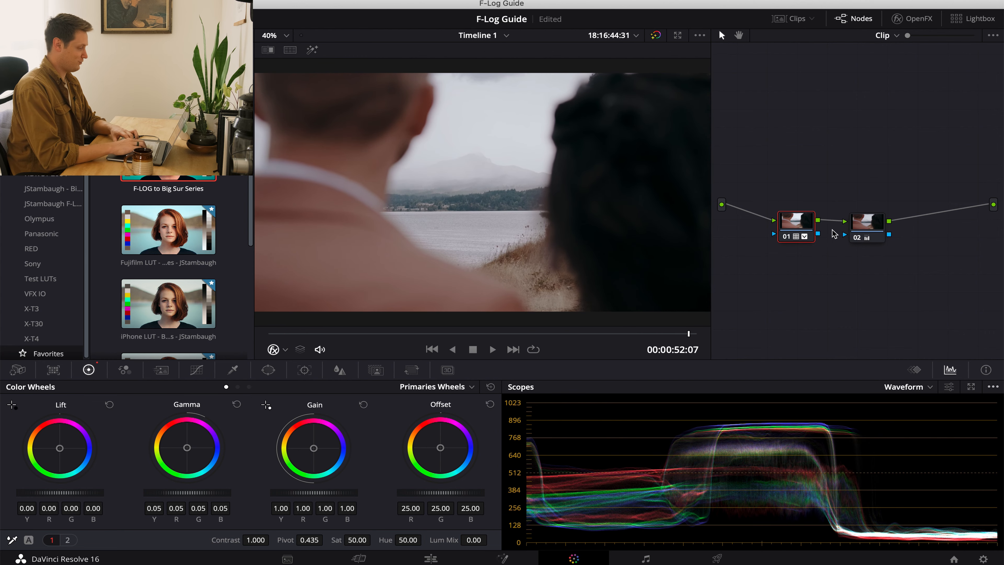
# Open clip 12, the ungraded shot of the couple walking across the hillside, for grading.
pyautogui.click(269, 335)
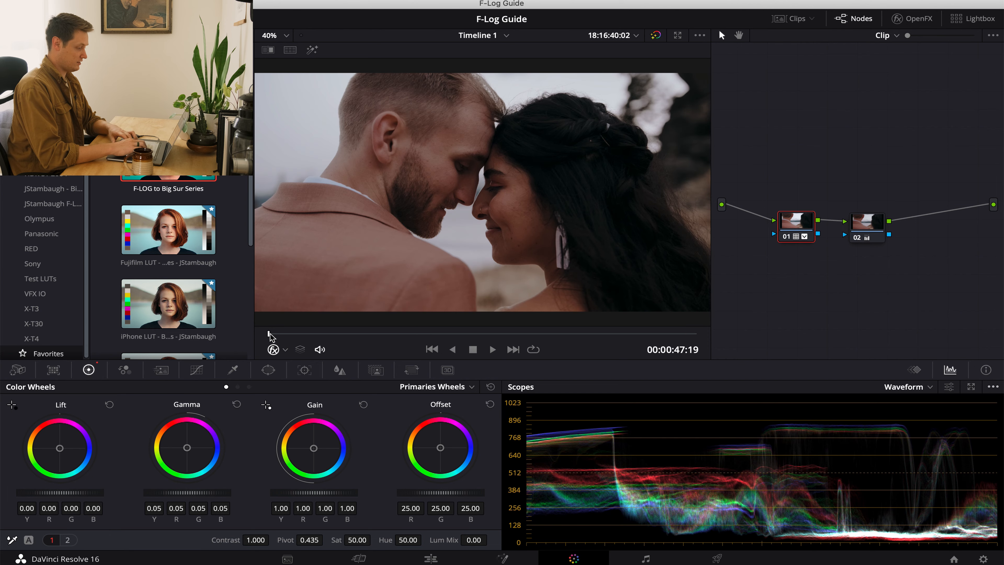
pyautogui.click(789, 19)
pyautogui.click(634, 326)
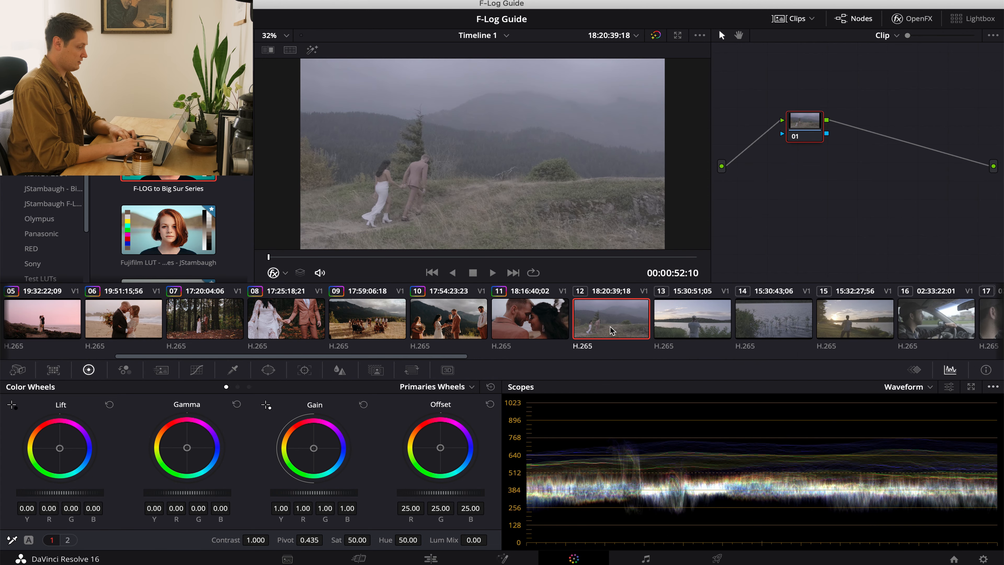
pyautogui.click(791, 19)
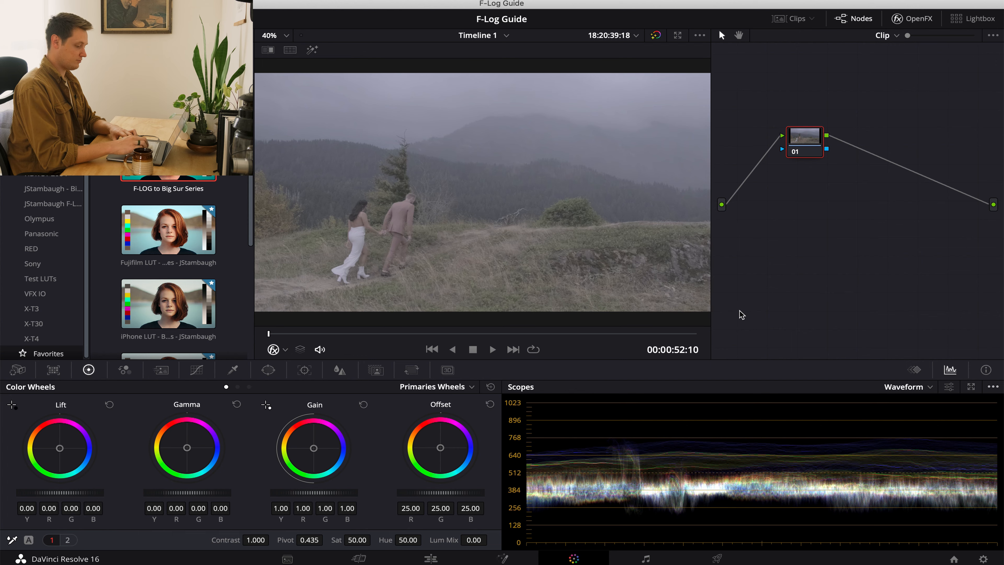
# Try applying the grade from the ceremony clip two clips earlier, inspect its nodes, and return the hillside clip to its ungraded state.
pyautogui.press('=')
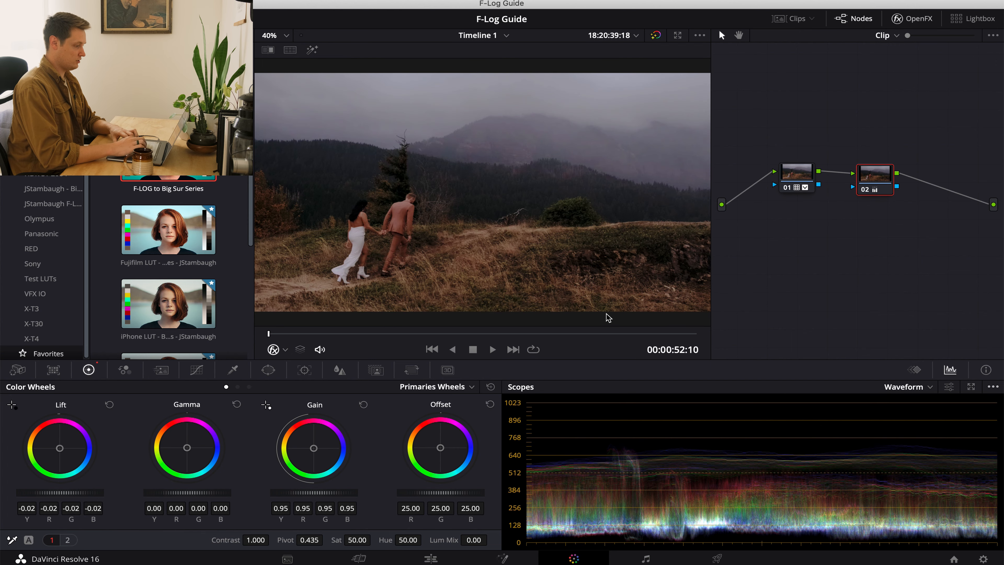
pyautogui.moveTo(876, 152); pyautogui.dragTo(788, 212)
pyautogui.click(830, 165)
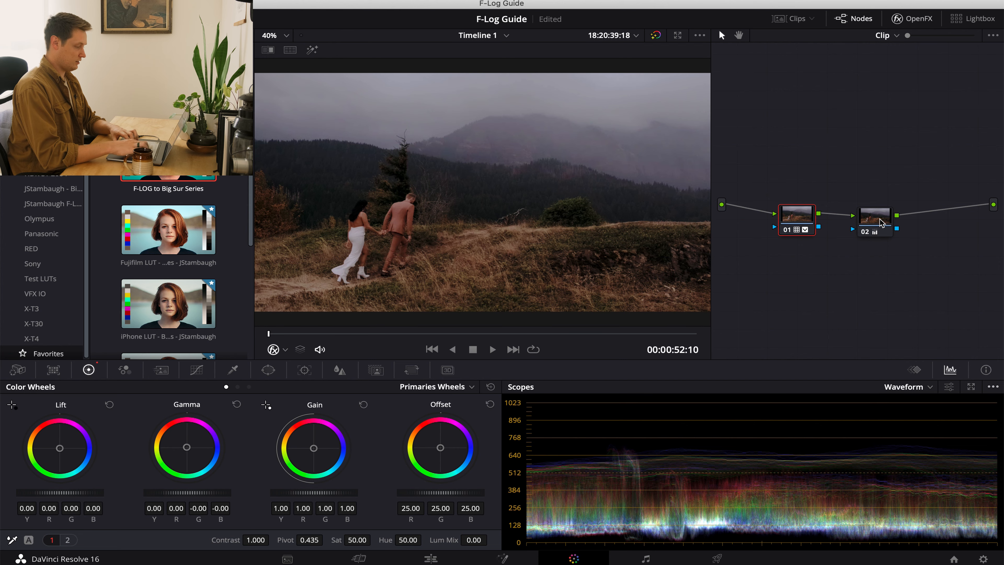
pyautogui.press('super+Home')
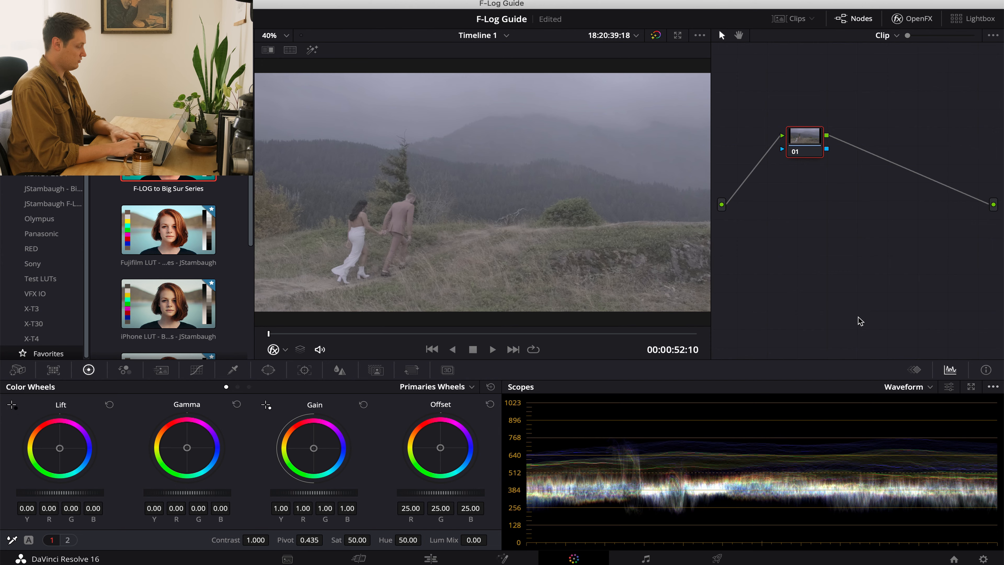
# Go back two clips to the ceremony shot and disable both nodes to compare it with the ungraded F-Log image.
pyautogui.press('Up')
pyautogui.press('Up')
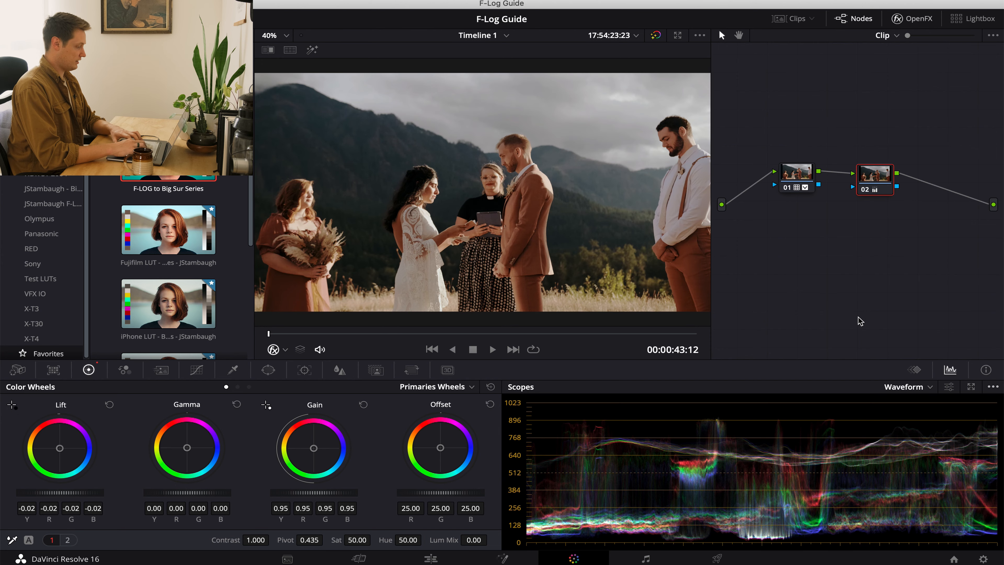
pyautogui.moveTo(874, 153); pyautogui.dragTo(777, 176)
pyautogui.press('super+d')
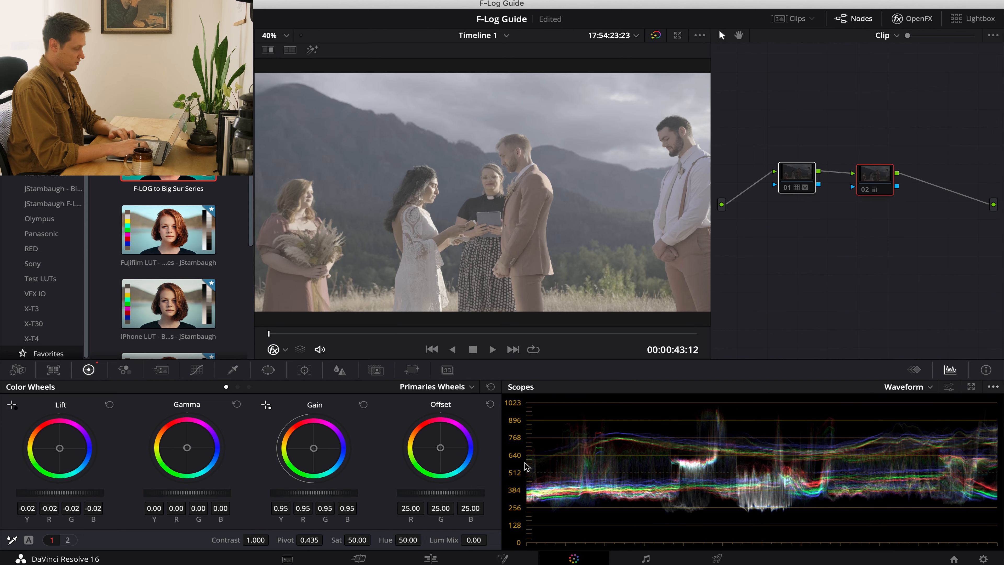
# Apply the ceremony clip's two-node grade to the hillside clip, and reset the primary wheels on its second node.
pyautogui.press('Down')
pyautogui.press('Down')
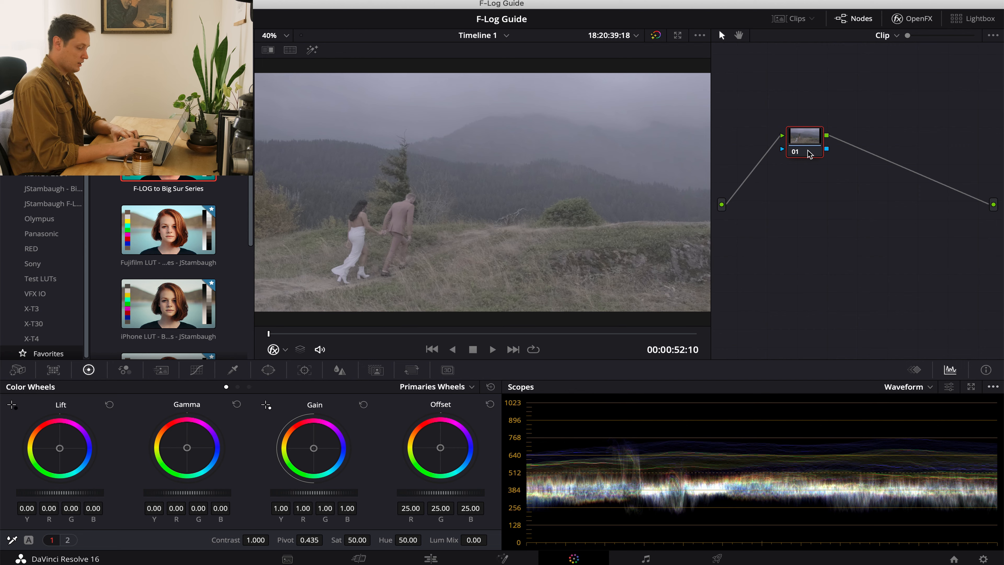
pyautogui.press('super+v')
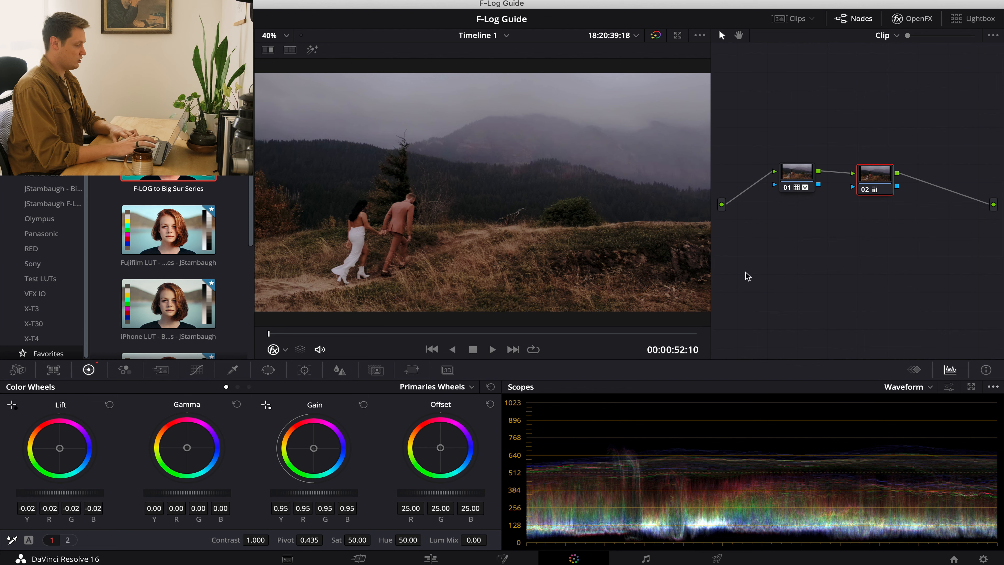
pyautogui.click(873, 180)
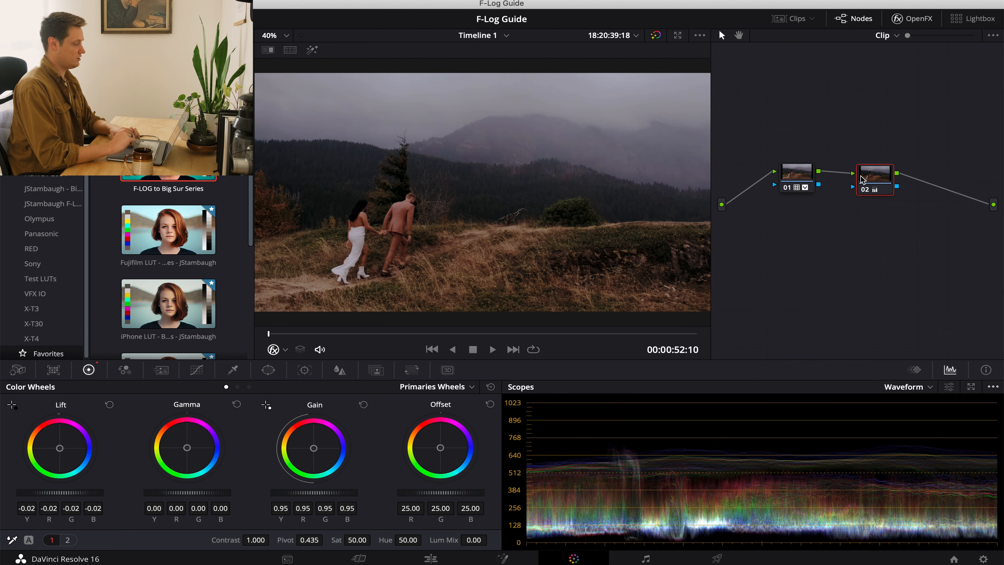
pyautogui.click(491, 387)
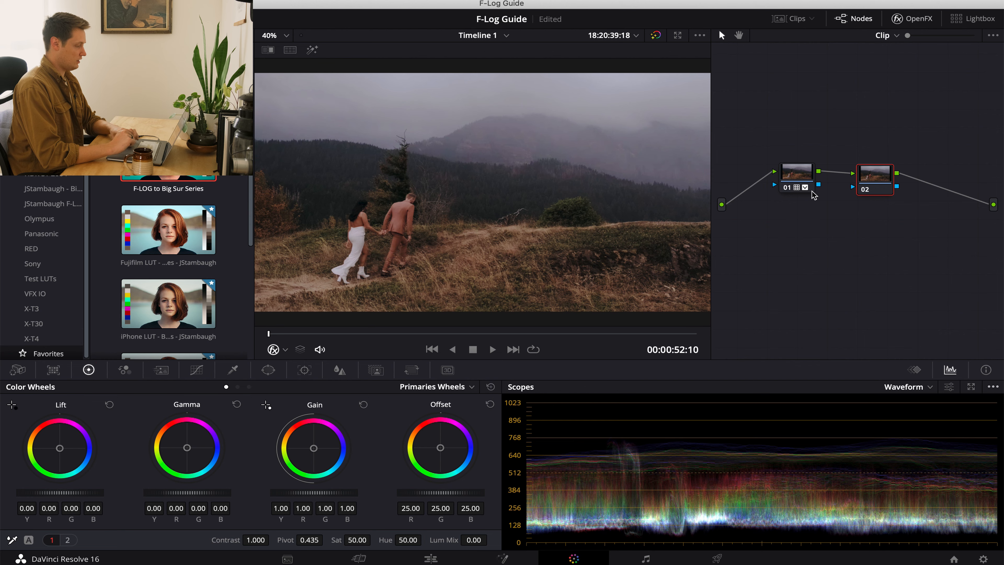
# On the hillside clip's second node, raise the master gain to 1.14 and lower the master lift to -0.01.
pyautogui.click(800, 179)
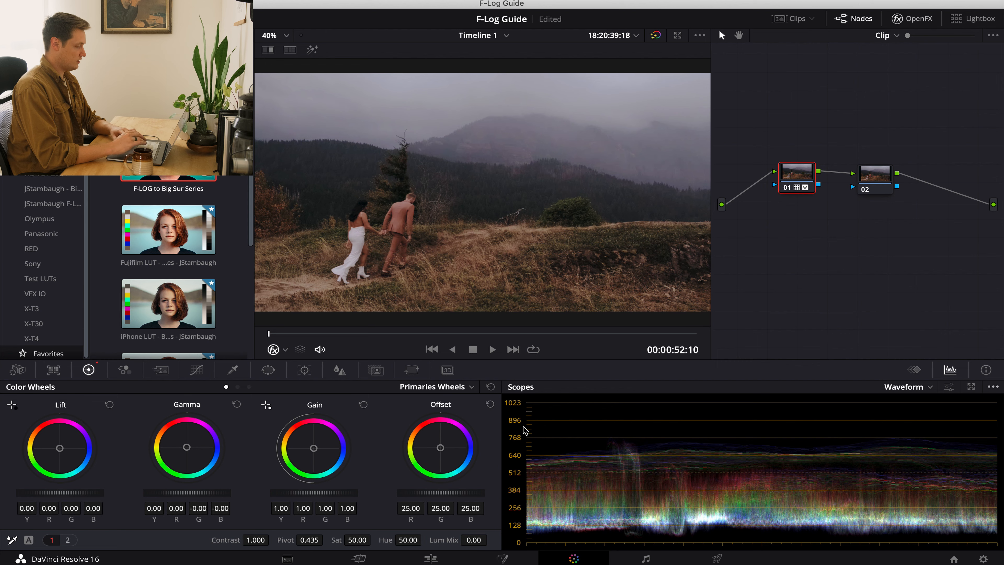
pyautogui.click(882, 170)
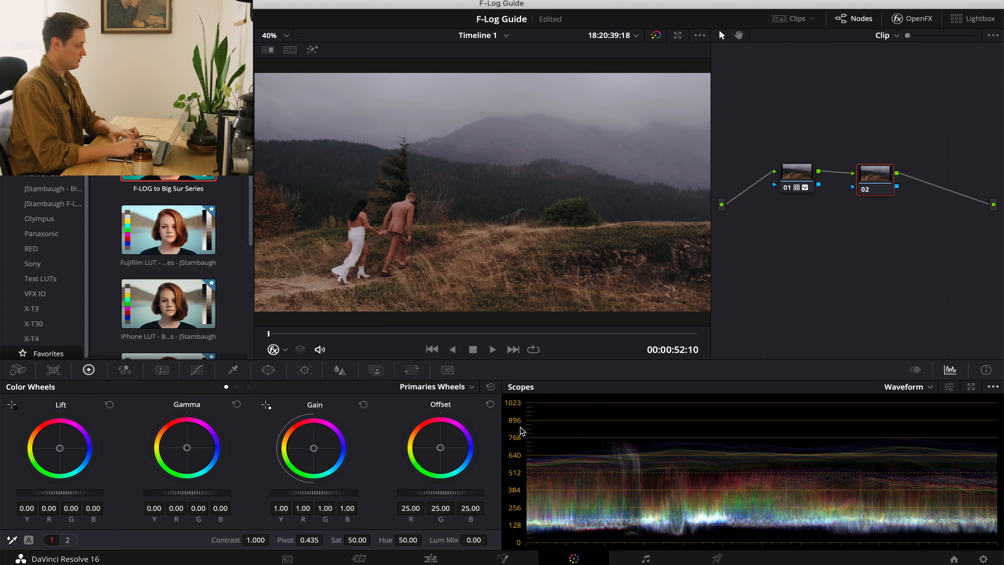
pyautogui.moveTo(292, 492)
pyautogui.mouseDown()
pyautogui.moveTo(285, 490)
pyautogui.moveTo(376, 489)
pyautogui.moveTo(306, 494)
pyautogui.mouseUp()
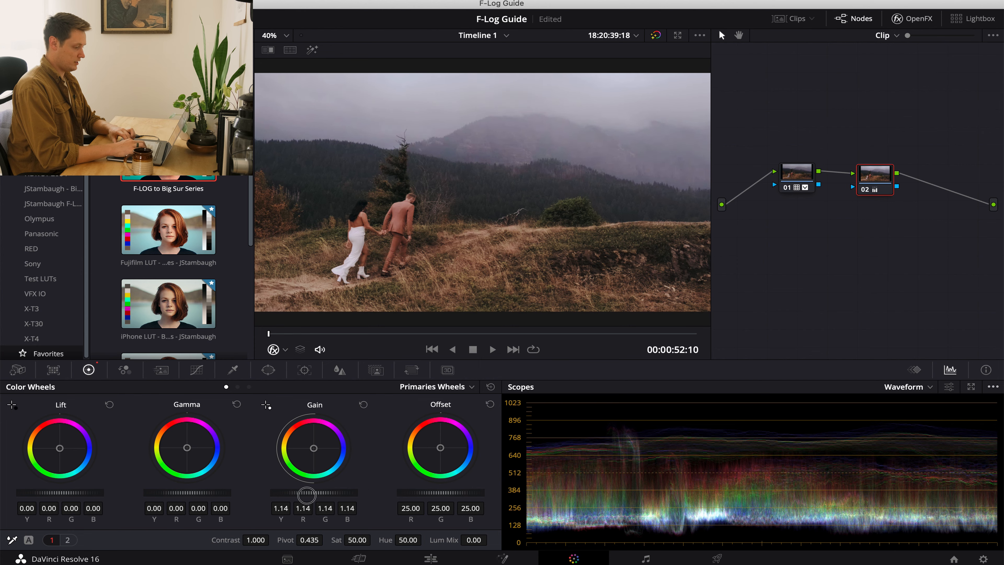
pyautogui.moveTo(80, 497); pyautogui.dragTo(55, 496)
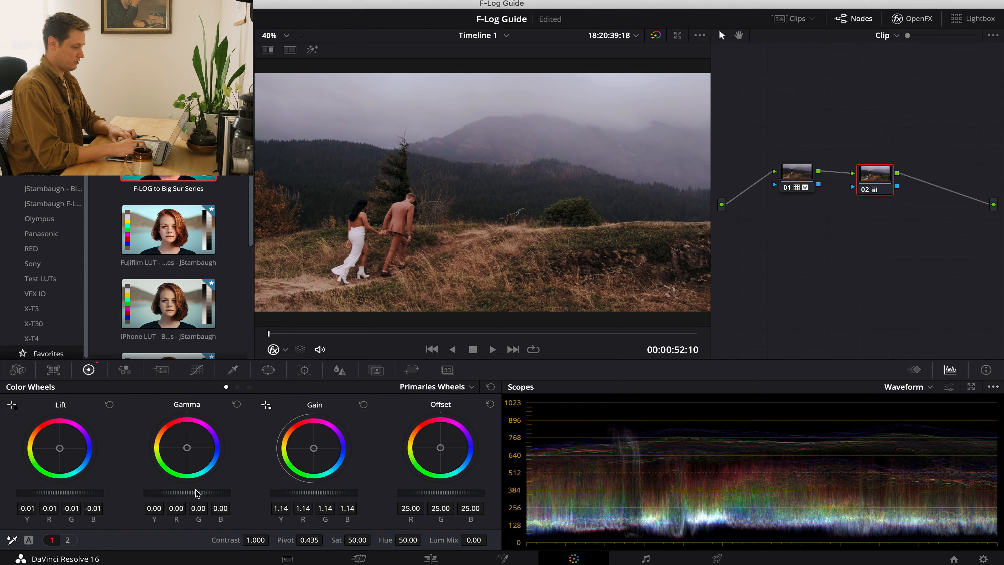
# Shift the second node's gamma slightly toward green, and lower the master gamma to -0.03.
pyautogui.moveTo(206, 494); pyautogui.dragTo(151, 502)
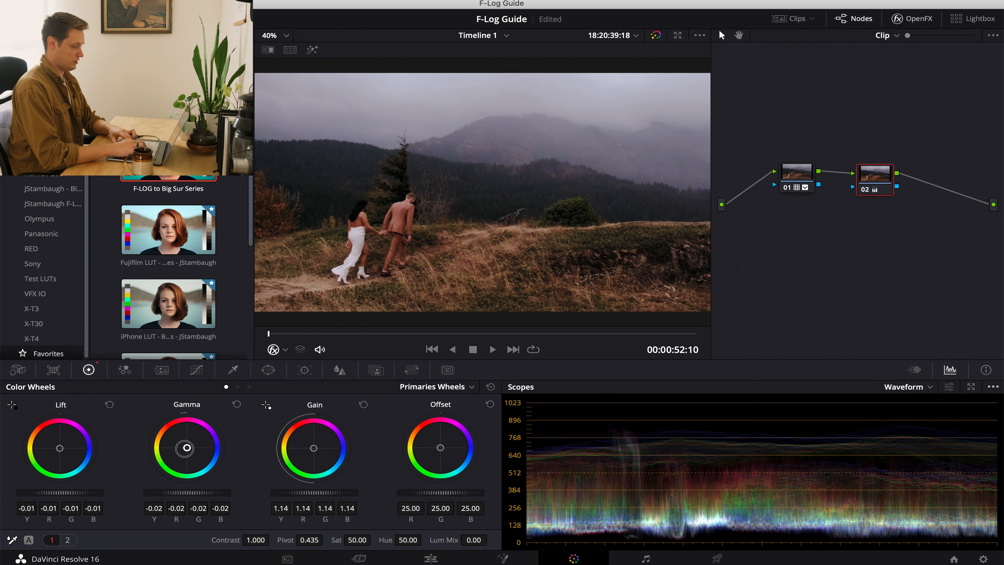
pyautogui.doubleClick(187, 451)
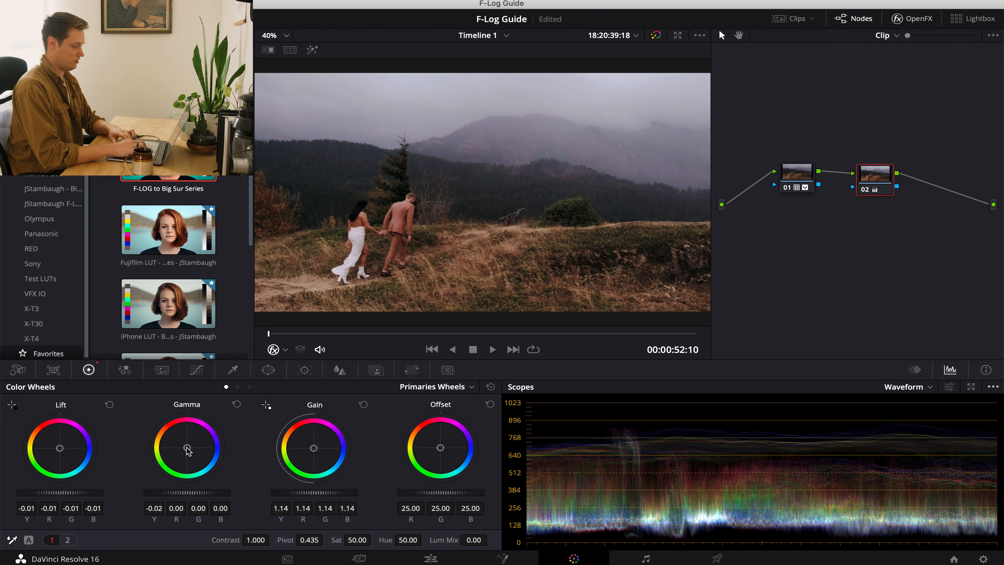
pyautogui.moveTo(186, 448); pyautogui.dragTo(181, 453)
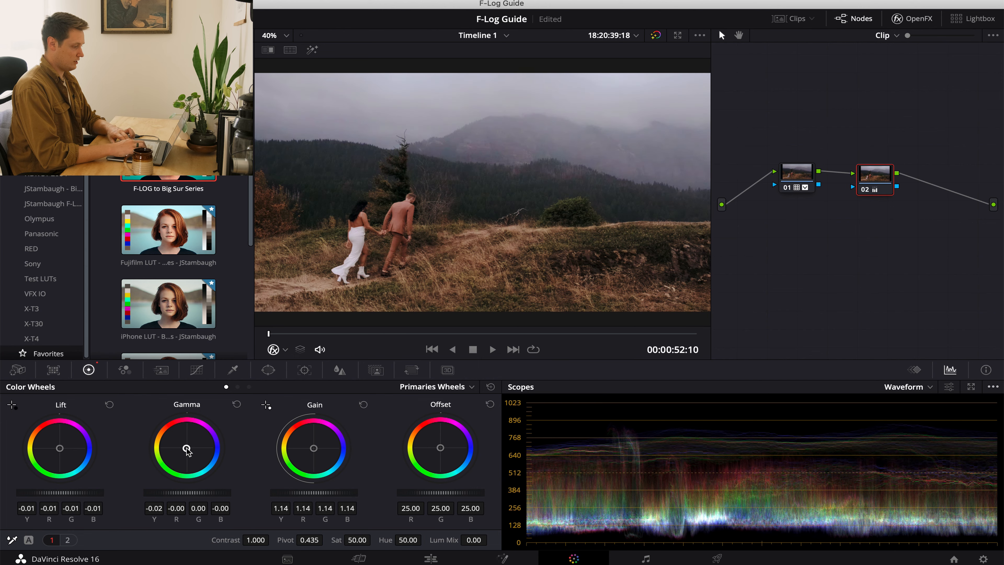
pyautogui.moveTo(201, 495); pyautogui.dragTo(170, 493)
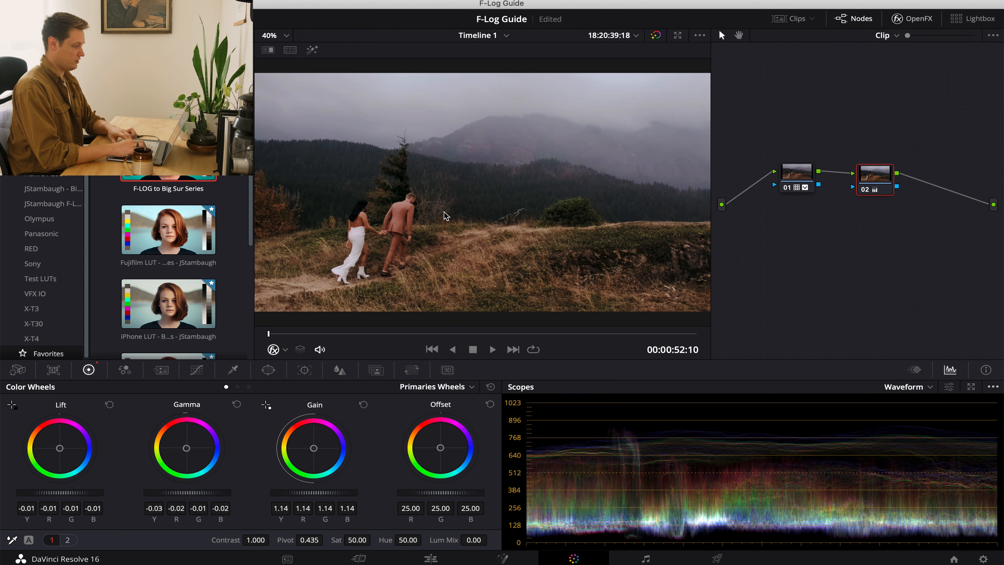
# Play through the graded hillside clip, glance at the following lake clip, and return to the hillside clip.
pyautogui.press('space')
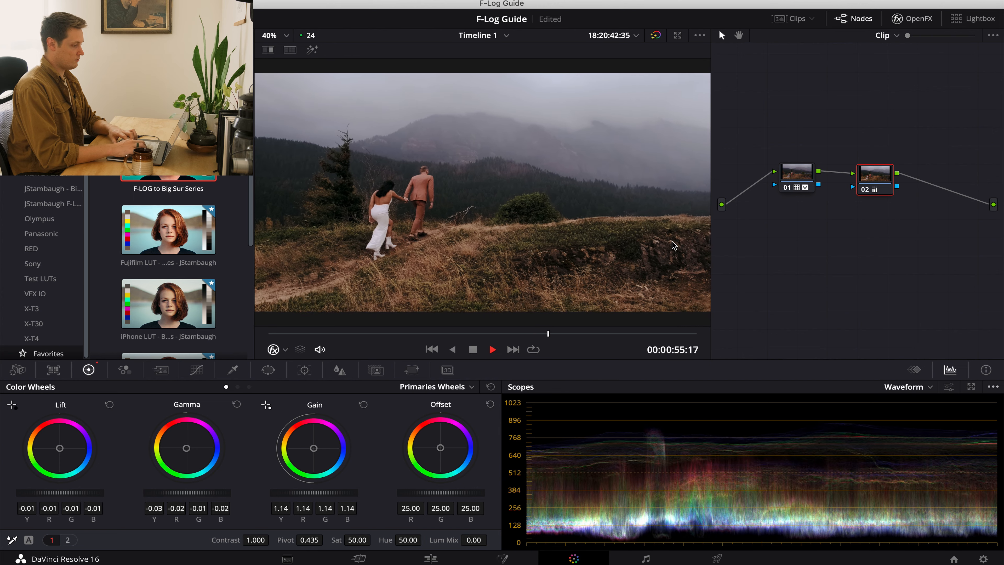
pyautogui.press('space')
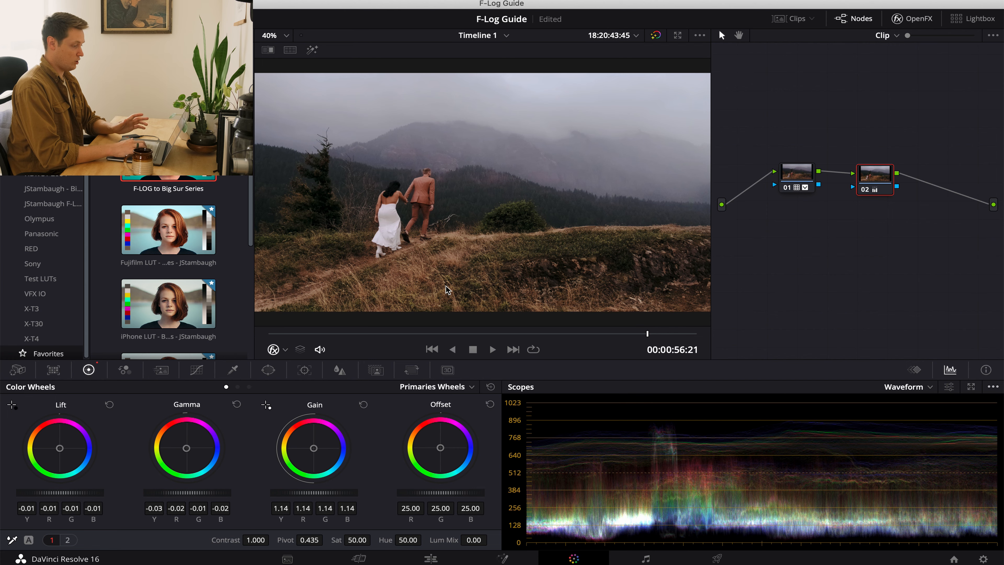
pyautogui.press('Down')
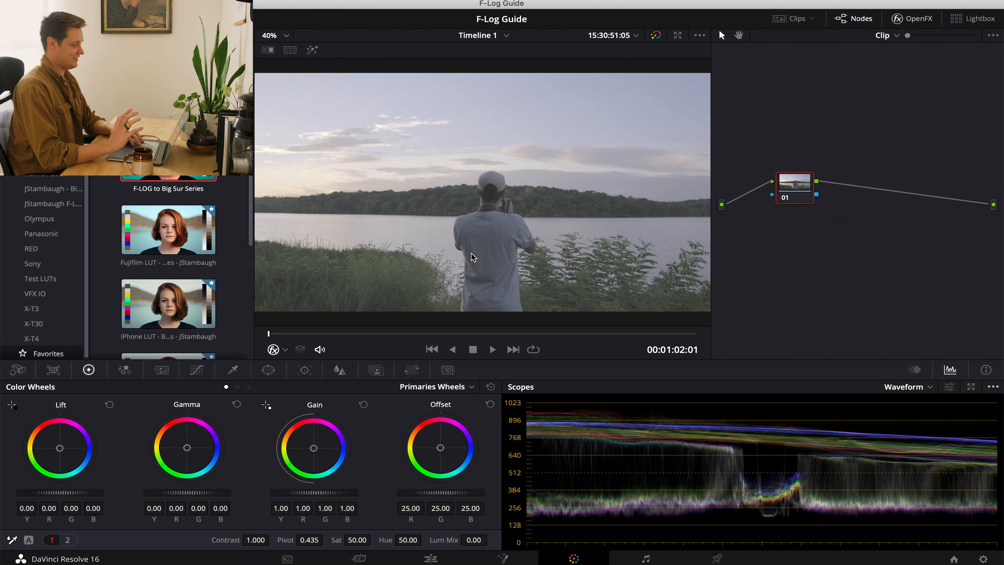
pyautogui.press('Up')
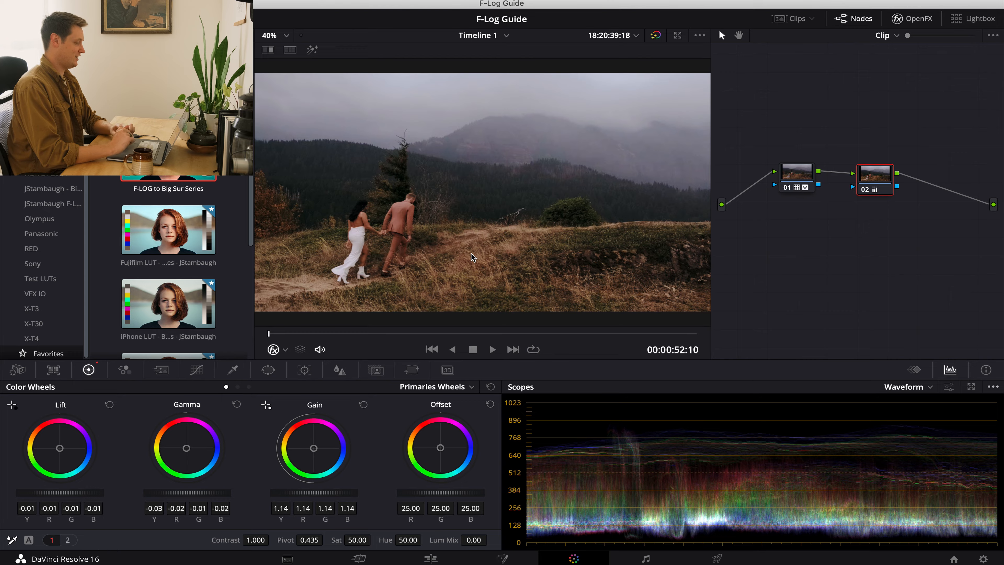